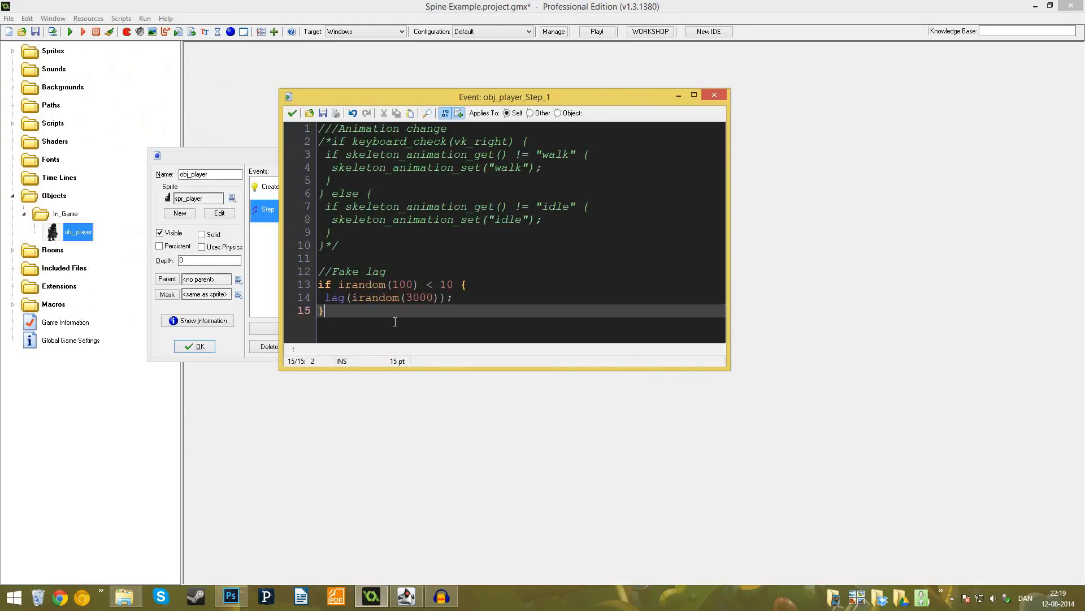
# - Delete the fake lag code from obj_player's Step event script, then save the script and the object
pyautogui.moveTo(391, 317); pyautogui.dragTo(299, 271)
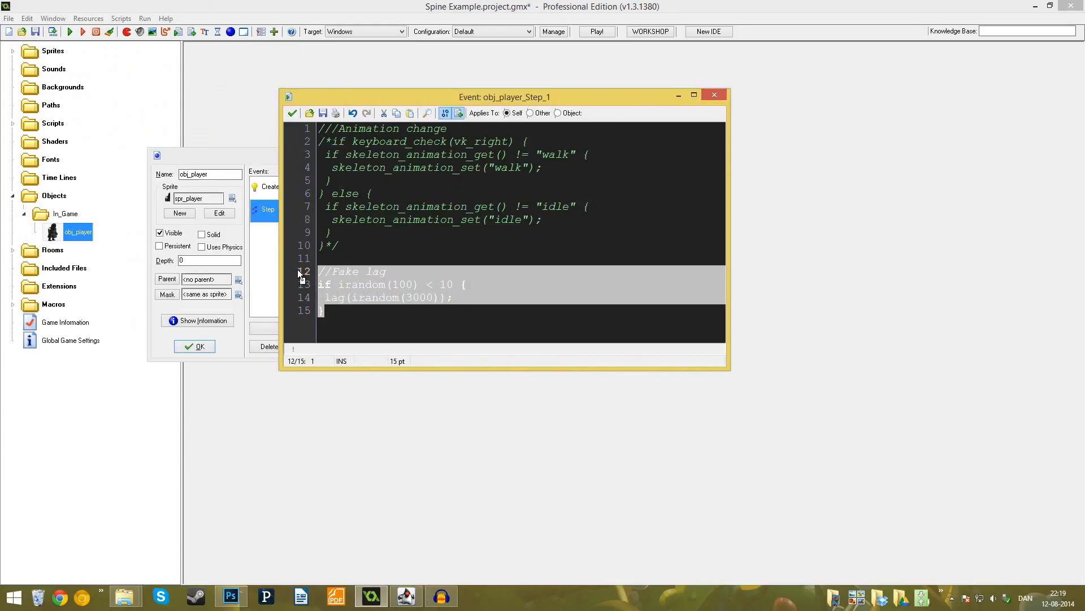
pyautogui.press('BackSpace')
pyautogui.press('BackSpace')
pyautogui.press('BackSpace')
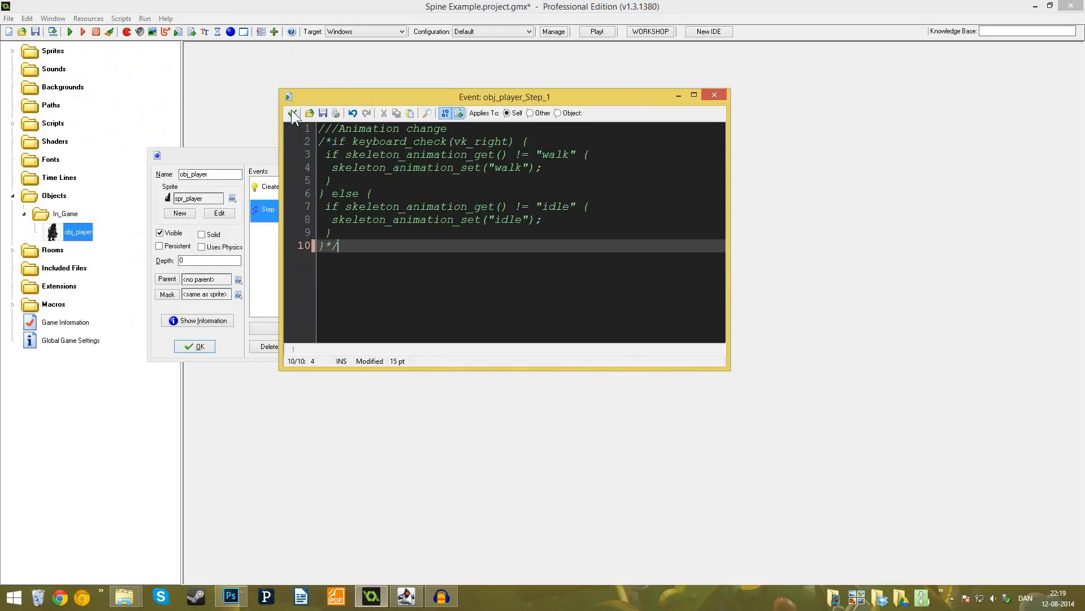
pyautogui.click(293, 113)
pyautogui.click(195, 346)
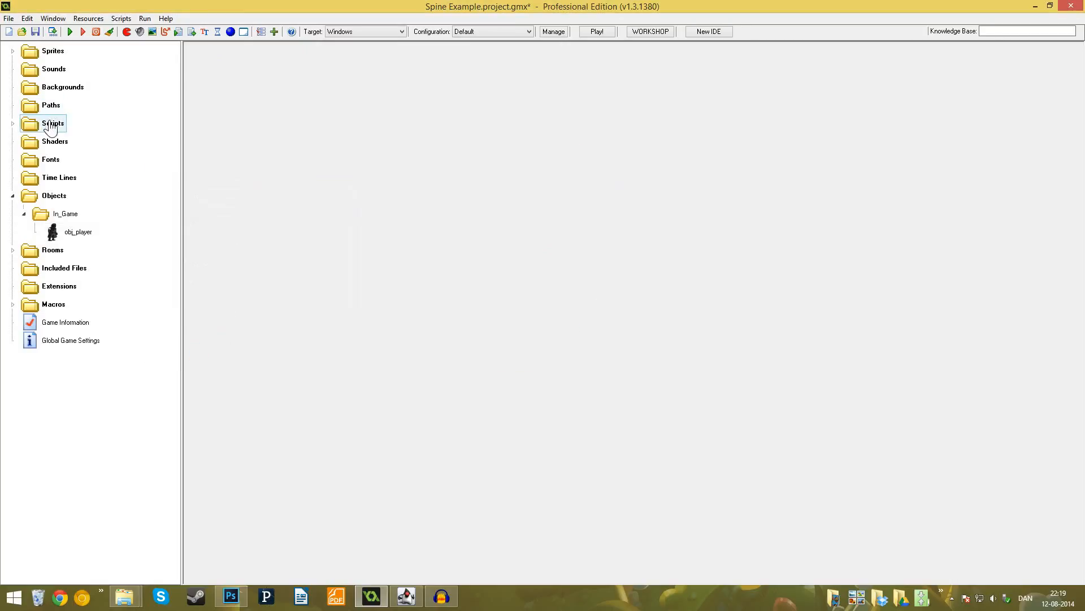
pyautogui.click(52, 126)
pyautogui.doubleClick(54, 130)
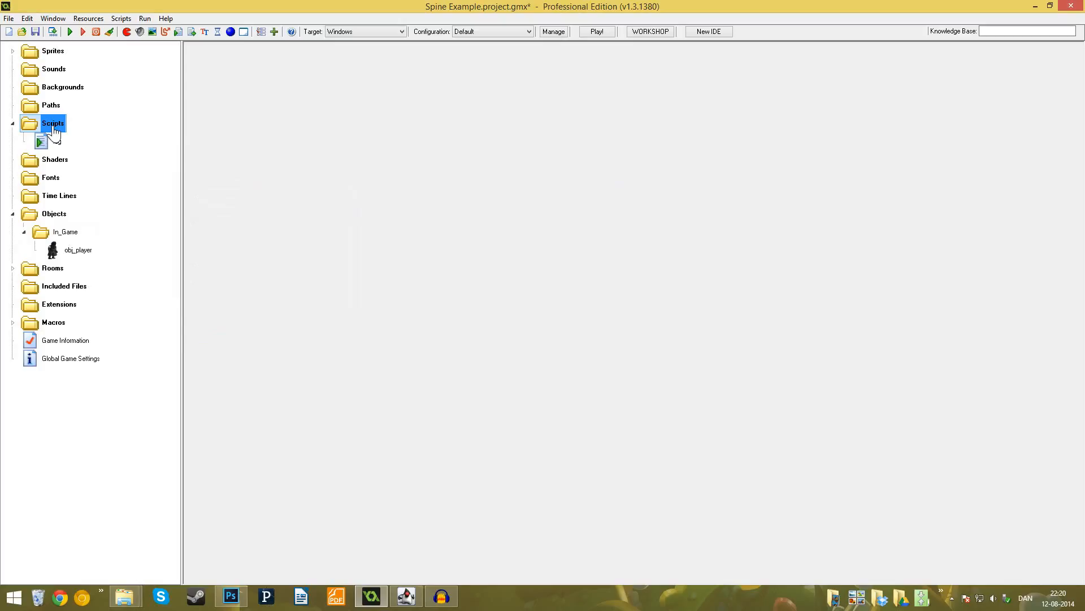
pyautogui.doubleClick(54, 130)
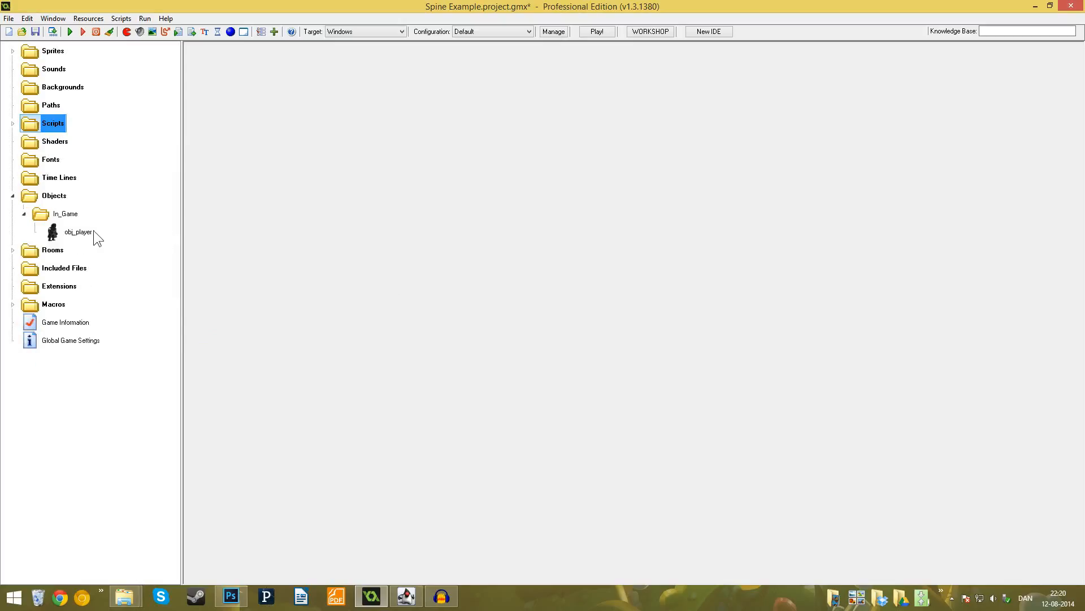
pyautogui.click(78, 232)
# - Examine the animation frames of the spr_player sprite in the sprite editor and close the sprite
pyautogui.doubleClick(53, 50)
pyautogui.doubleClick(65, 68)
pyautogui.doubleClick(71, 88)
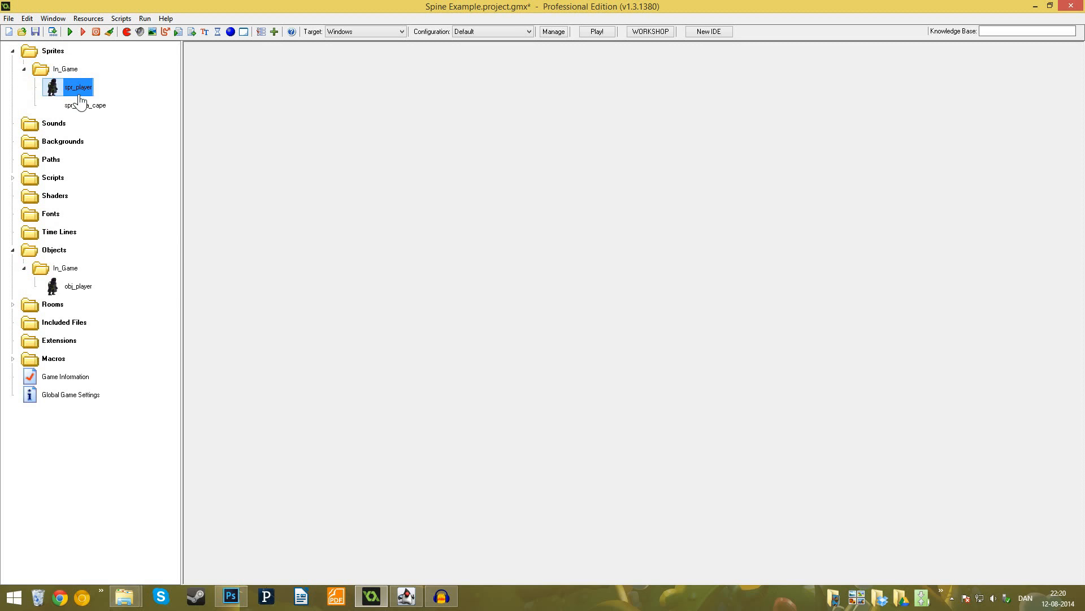
pyautogui.click(209, 209)
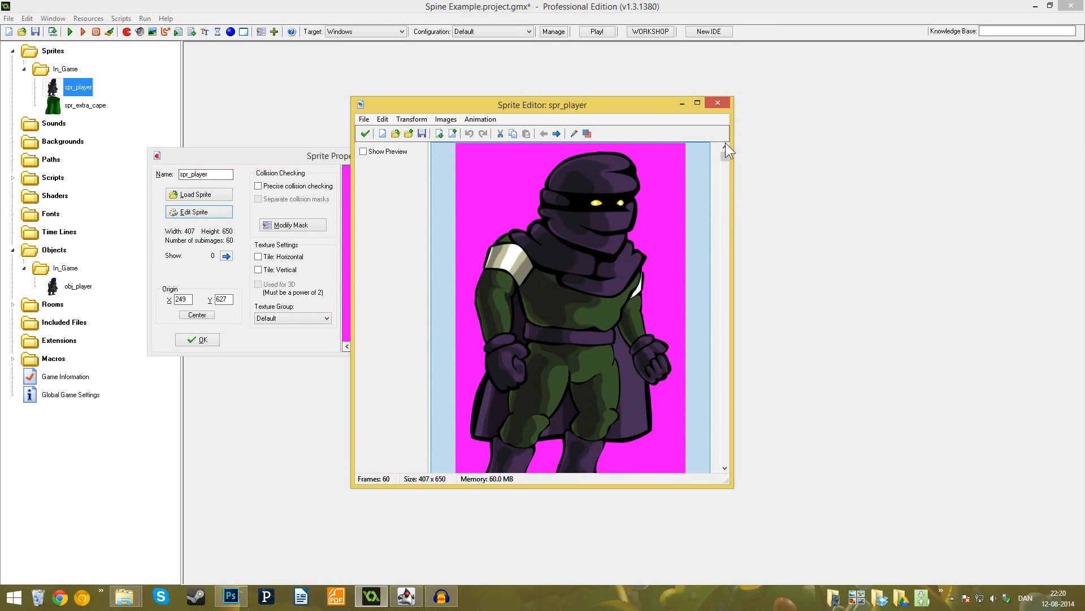
pyautogui.moveTo(725, 154); pyautogui.dragTo(708, 468)
pyautogui.click(677, 350)
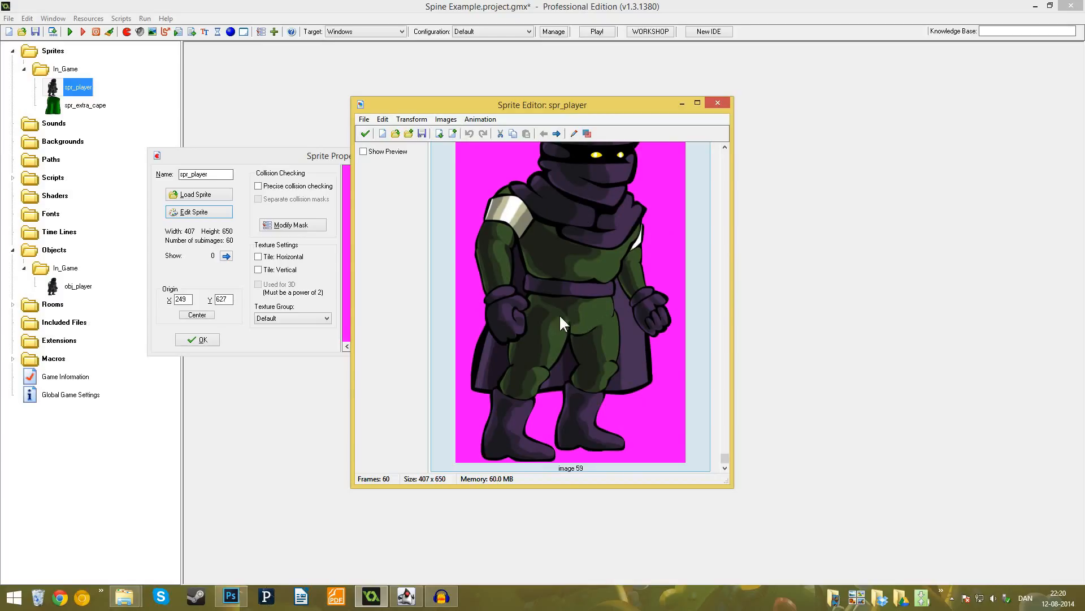
pyautogui.click(365, 133)
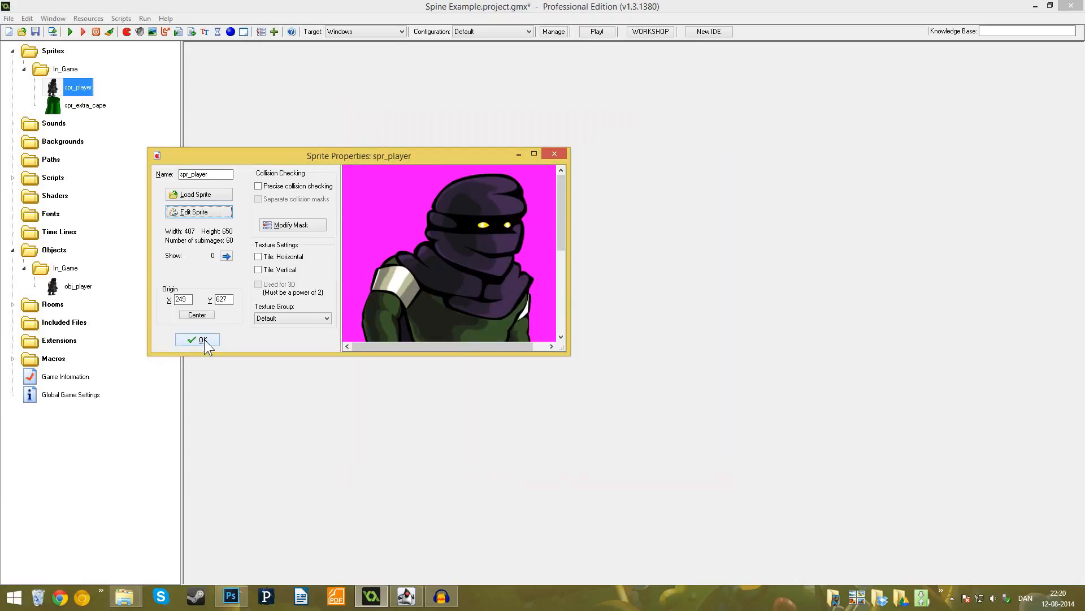
pyautogui.click(203, 339)
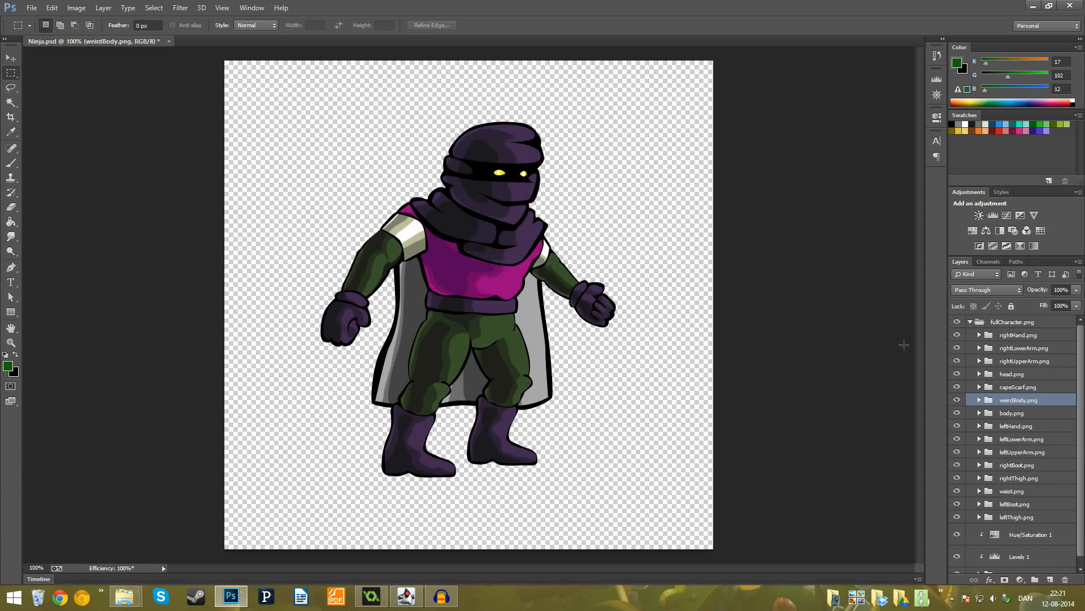
# - In Photoshop, examine the body-part groups inside fullCharacter.png, temporarily hiding rightHand.png to identify its artwork
pyautogui.click(984, 323)
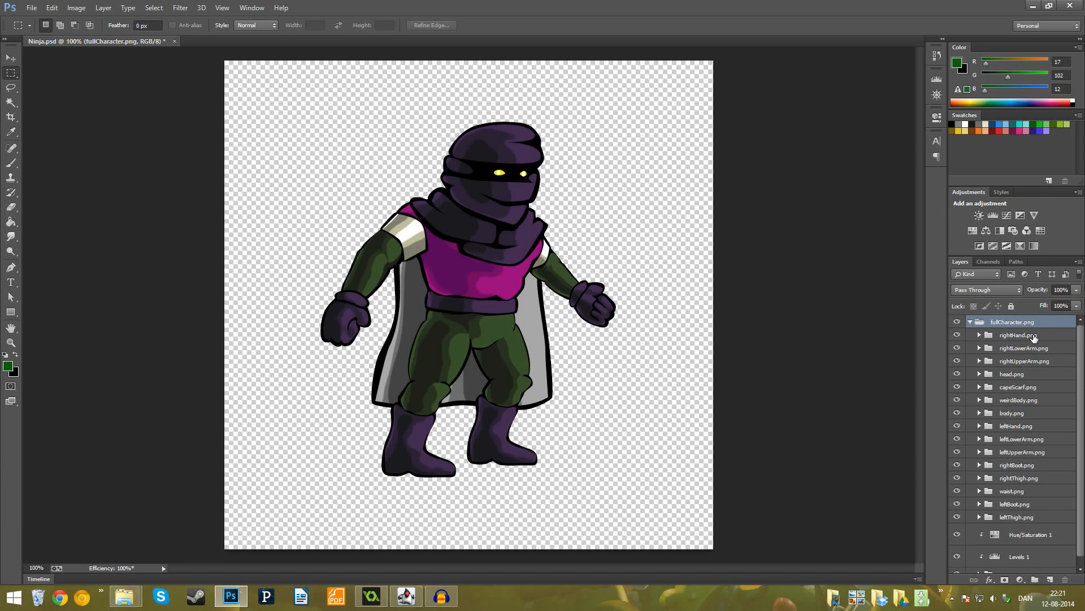
pyautogui.click(1033, 336)
pyautogui.click(1029, 361)
pyautogui.click(1020, 389)
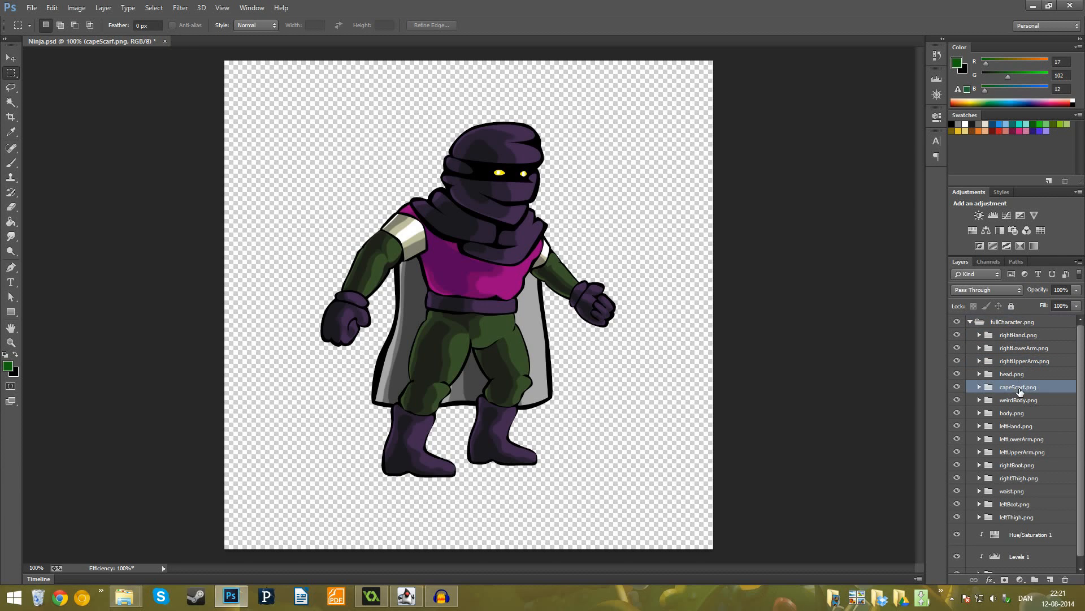
pyautogui.click(971, 337)
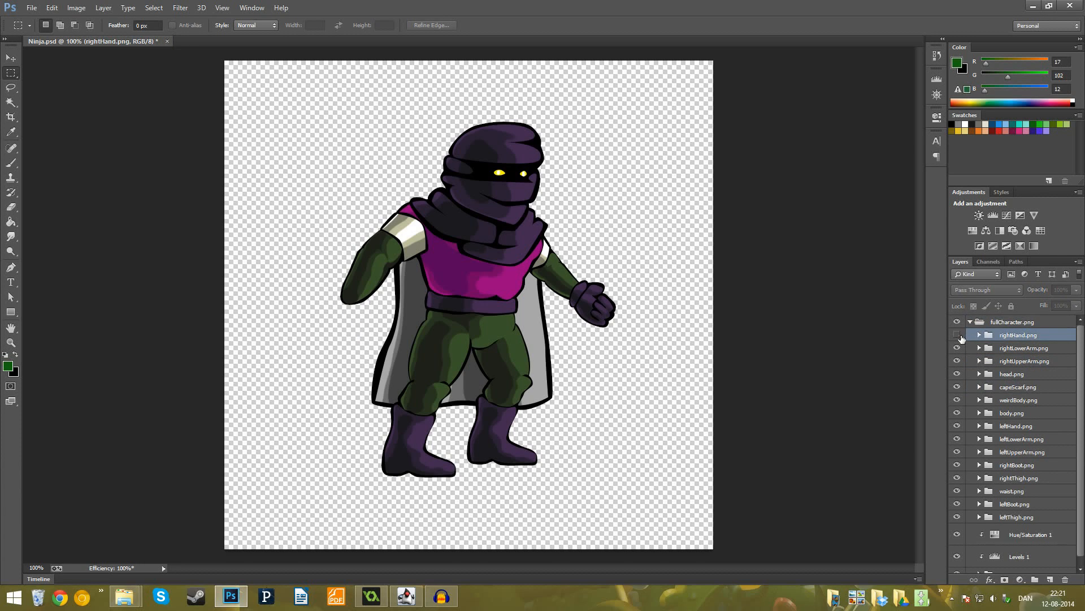
pyautogui.click(961, 338)
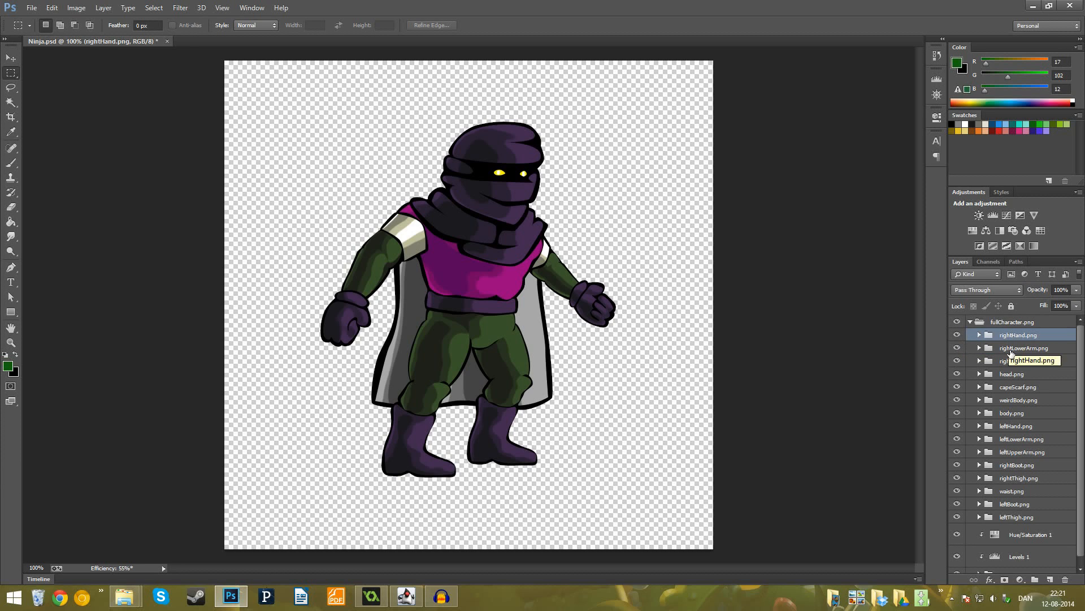
pyautogui.click(1009, 350)
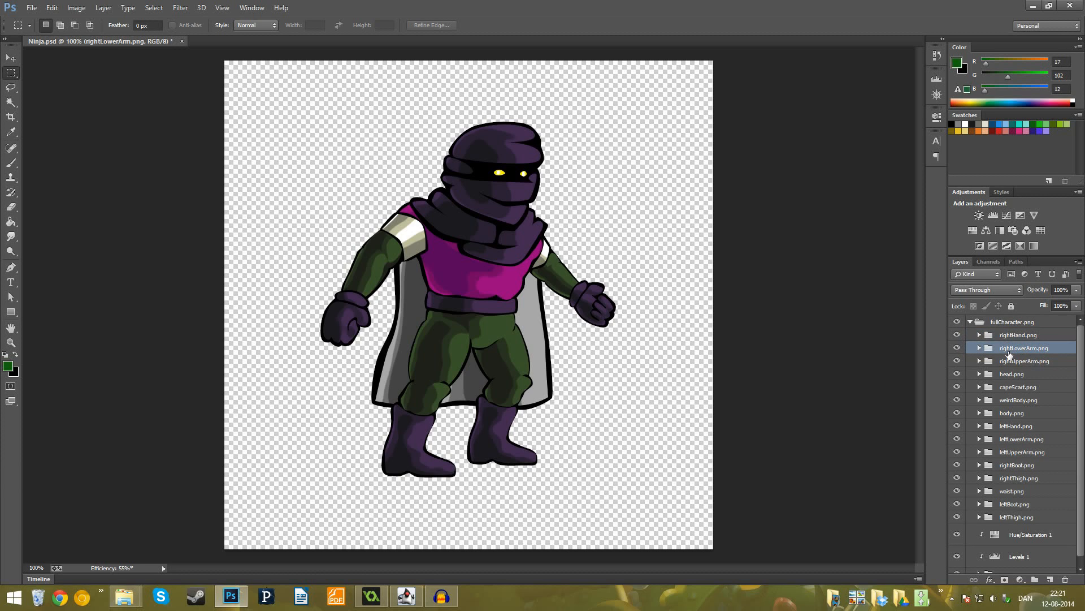
# - Check whether automatic image asset generation is enabled for the Ninja.psd document
pyautogui.click(32, 9)
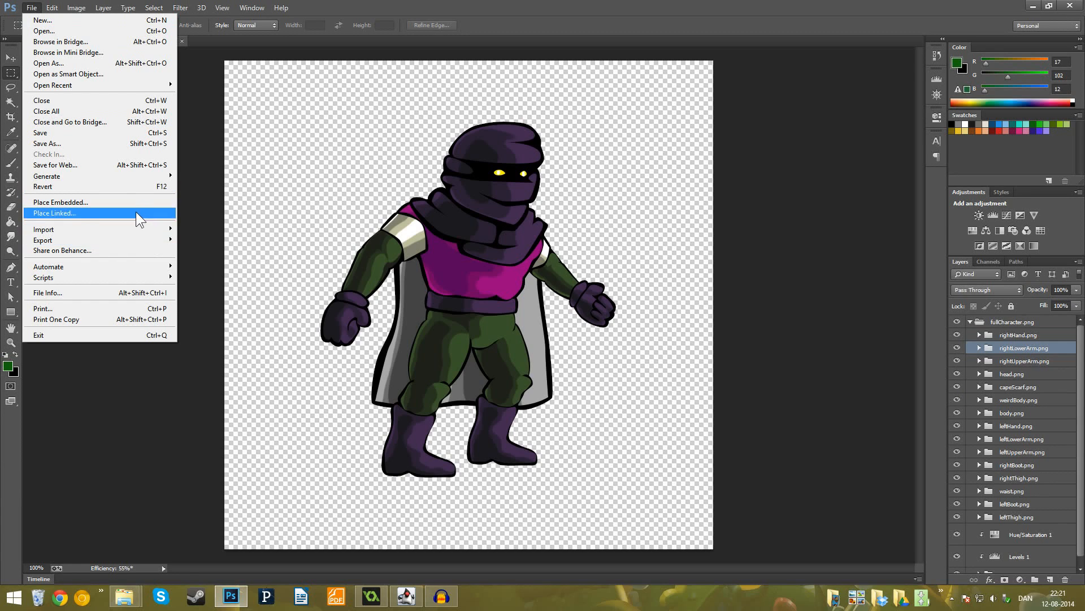
pyautogui.moveTo(119, 180)
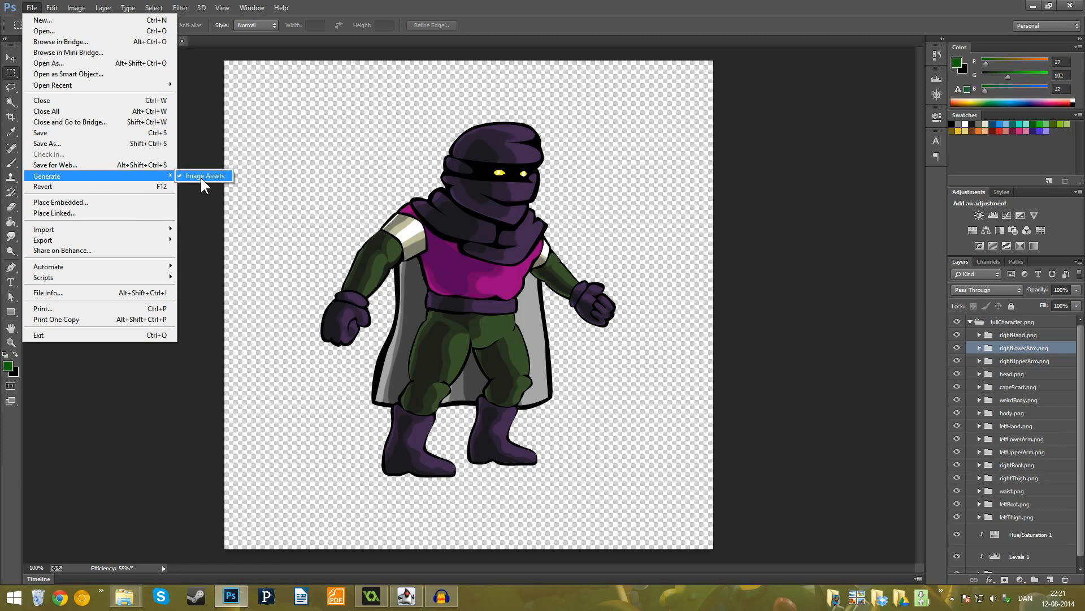
pyautogui.click(784, 399)
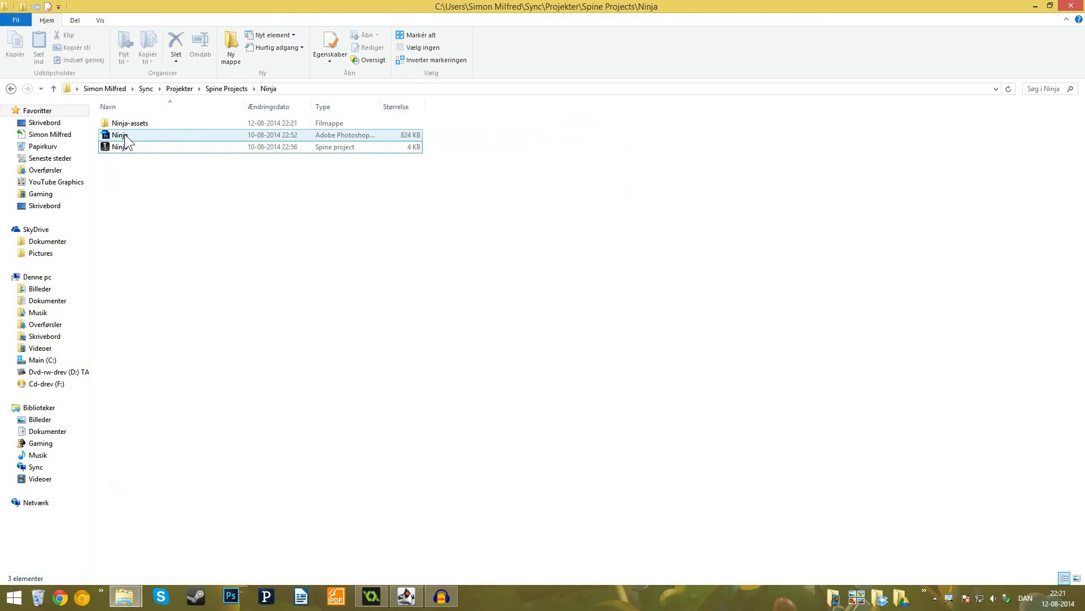
# - In File Explorer, examine the exported body-part images in the Ninja-assets folder and the Spine project file beside it
pyautogui.click(141, 135)
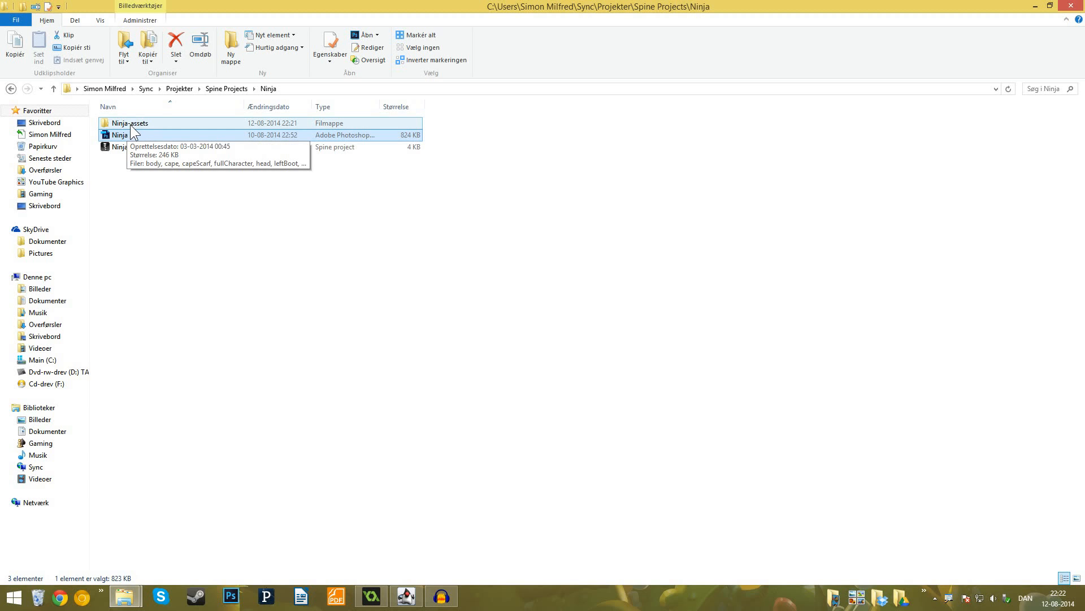
pyautogui.doubleClick(140, 125)
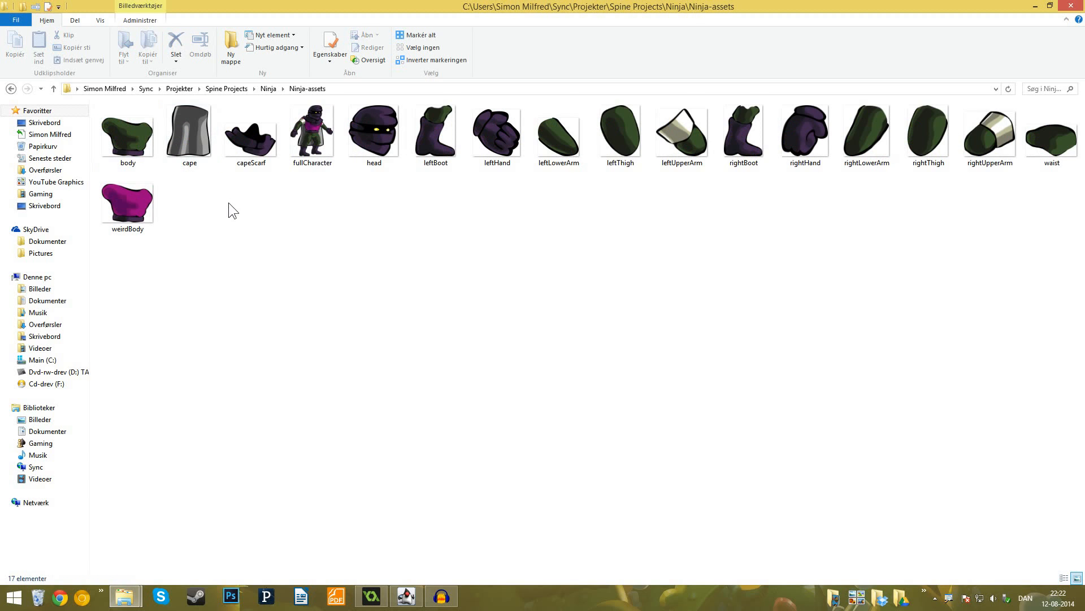
pyautogui.moveTo(131, 305); pyautogui.dragTo(1023, 114)
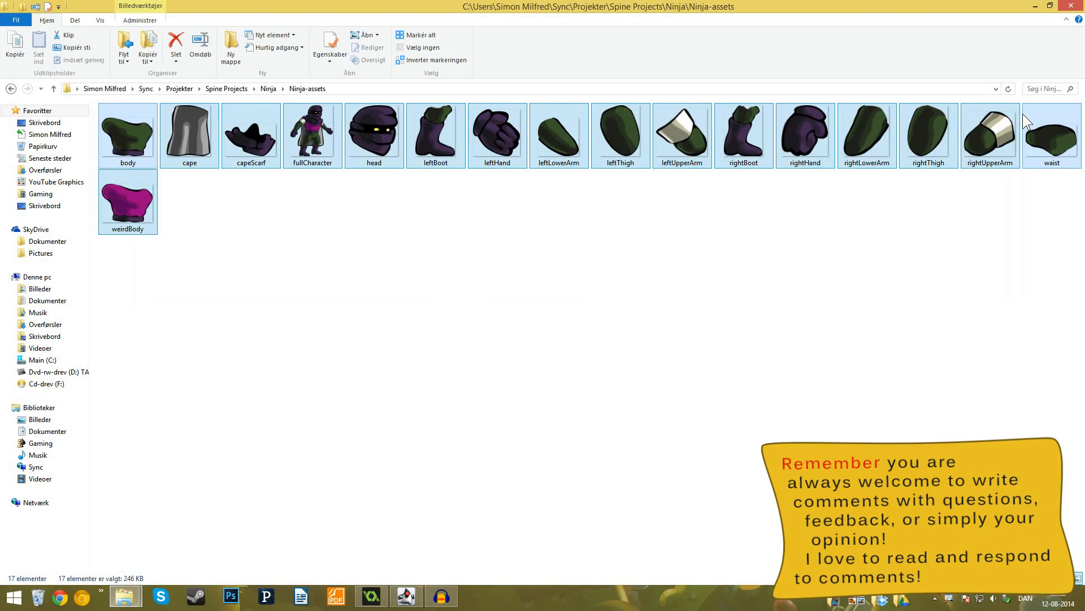
pyautogui.click(887, 246)
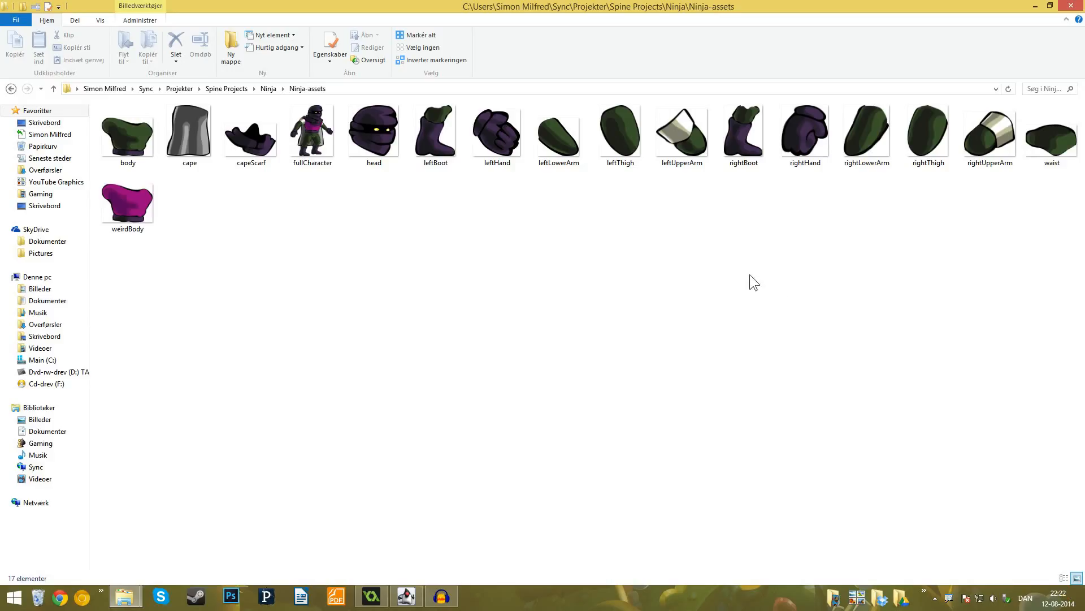
pyautogui.click(11, 88)
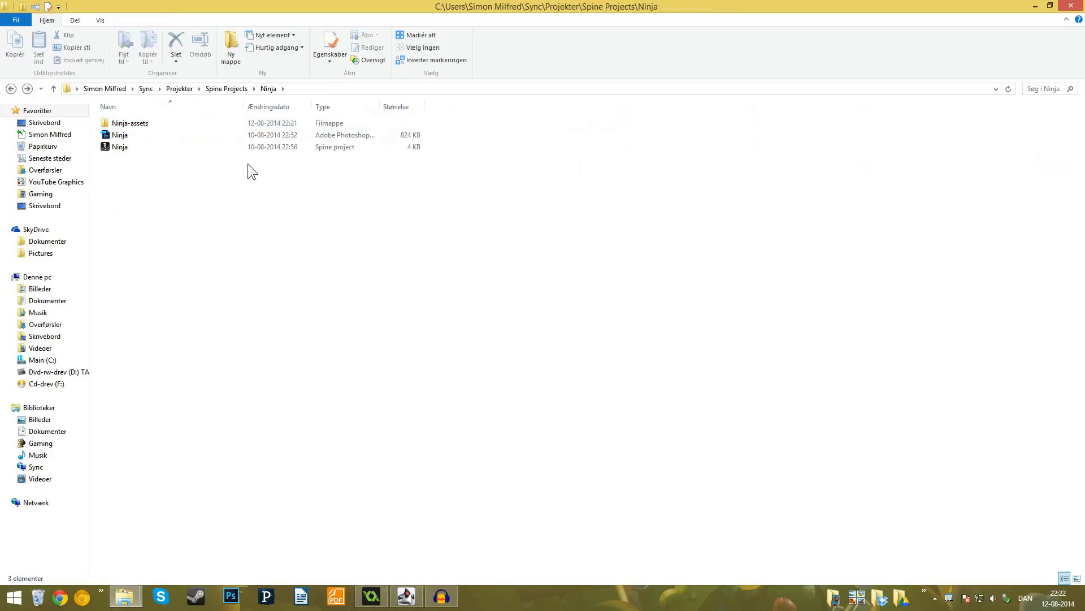
pyautogui.click(136, 149)
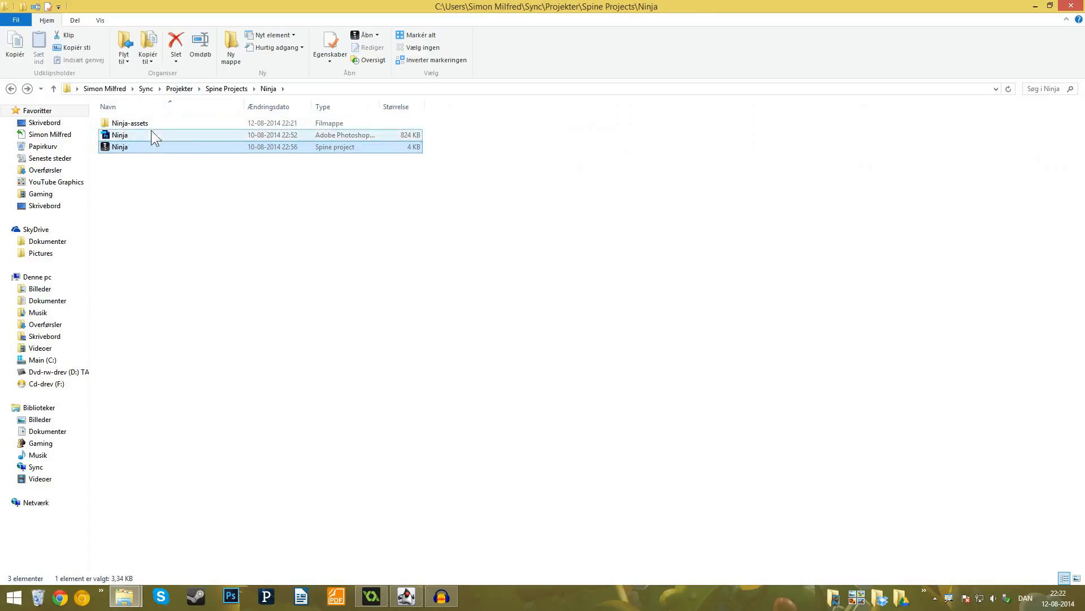
pyautogui.doubleClick(146, 124)
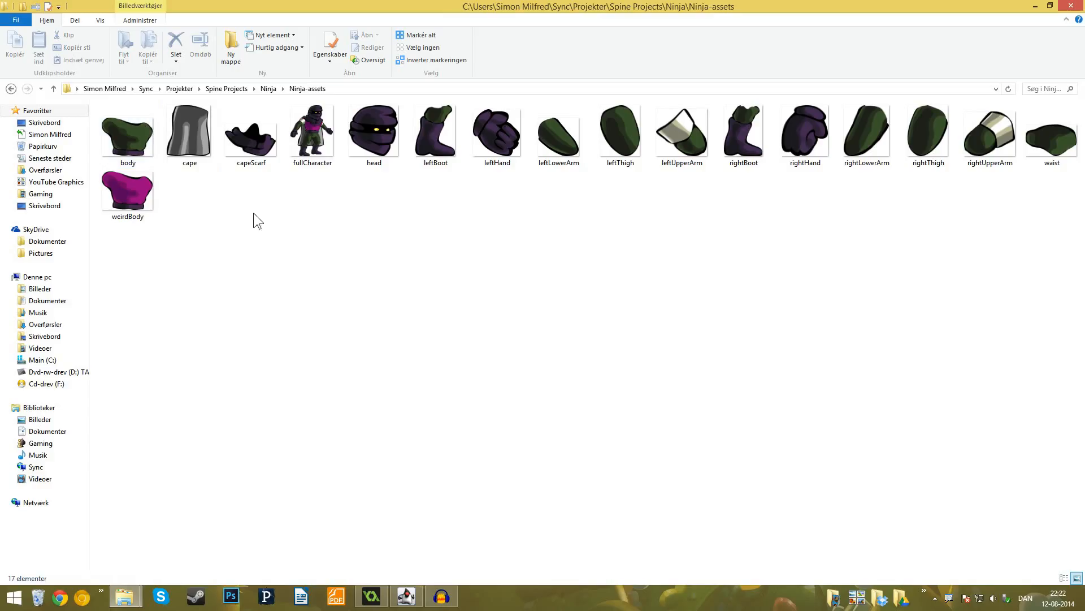
pyautogui.click(11, 89)
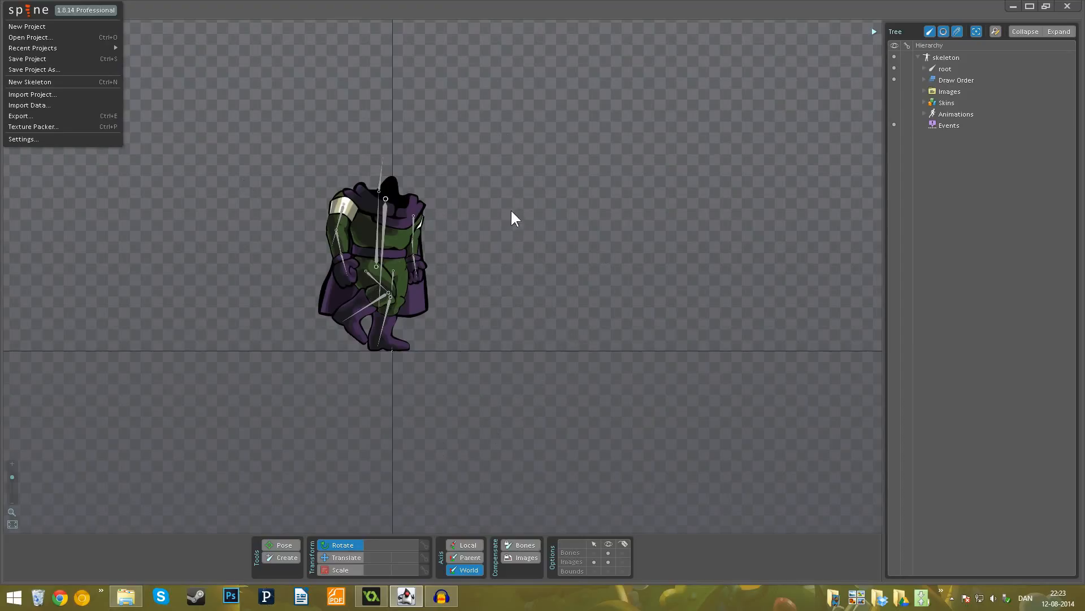
# - In Spine, expand the root and body bones in the skeleton hierarchy and select the head bone
pyautogui.click(922, 70)
pyautogui.click(924, 70)
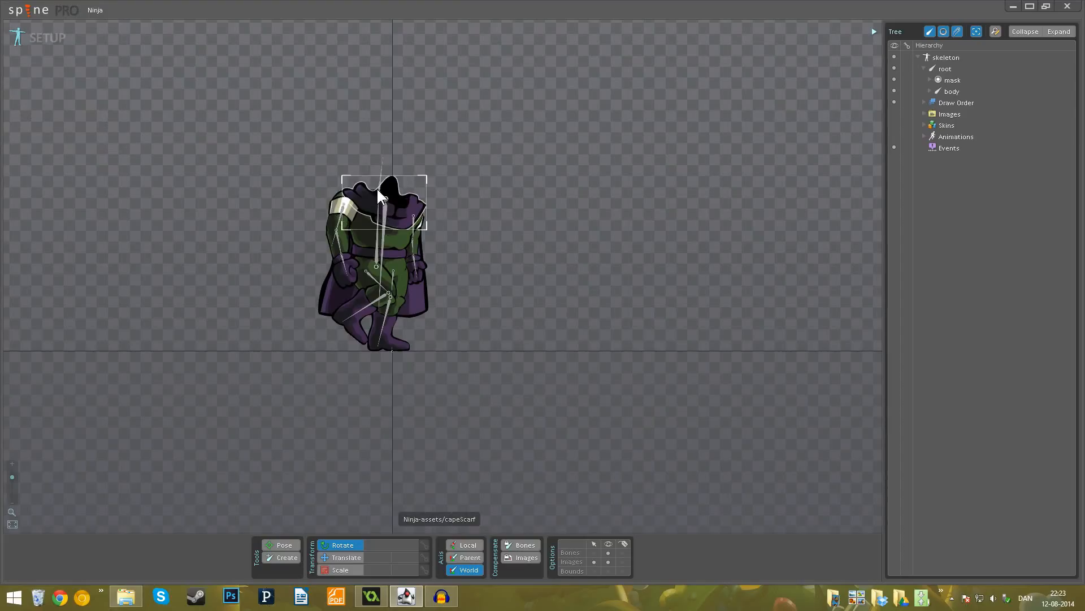
pyautogui.click(930, 91)
pyautogui.click(958, 126)
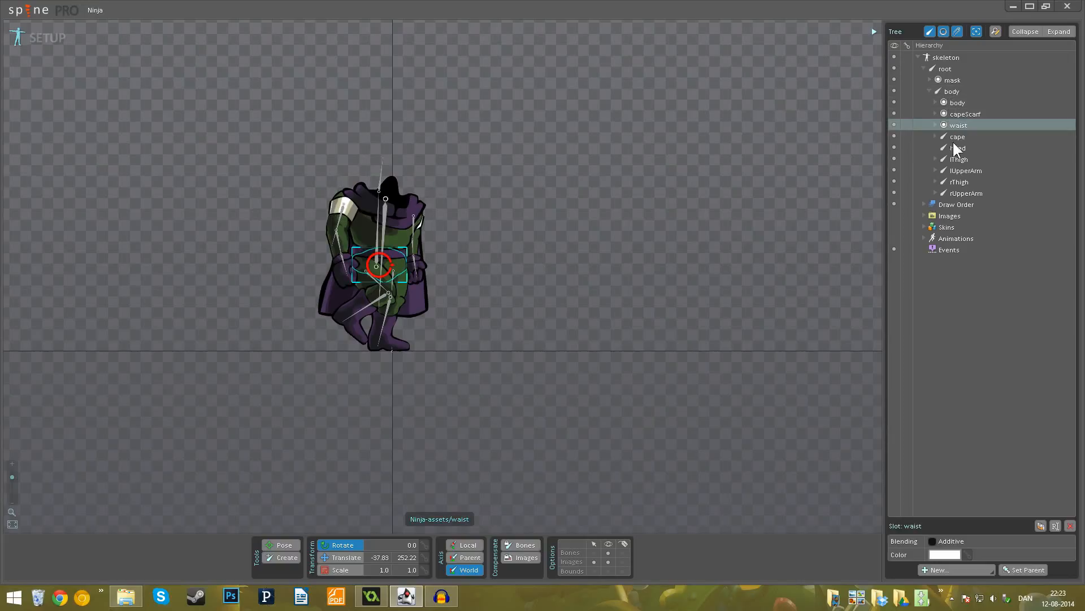
pyautogui.click(945, 148)
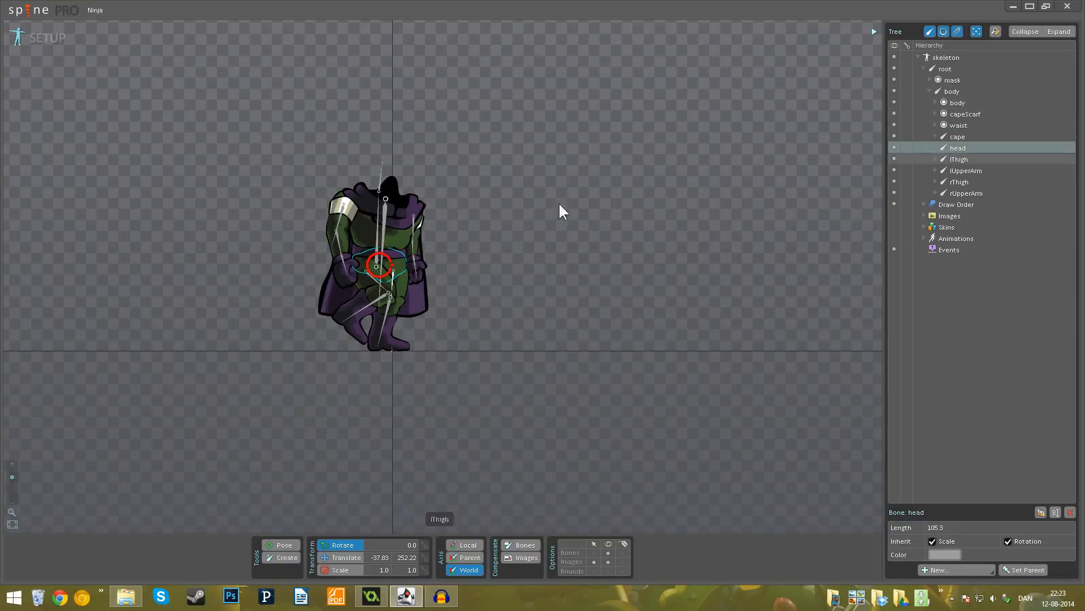
# - Attach the head image from the Ninja-assets folder to the head bone in a new slot named head
pyautogui.click(925, 216)
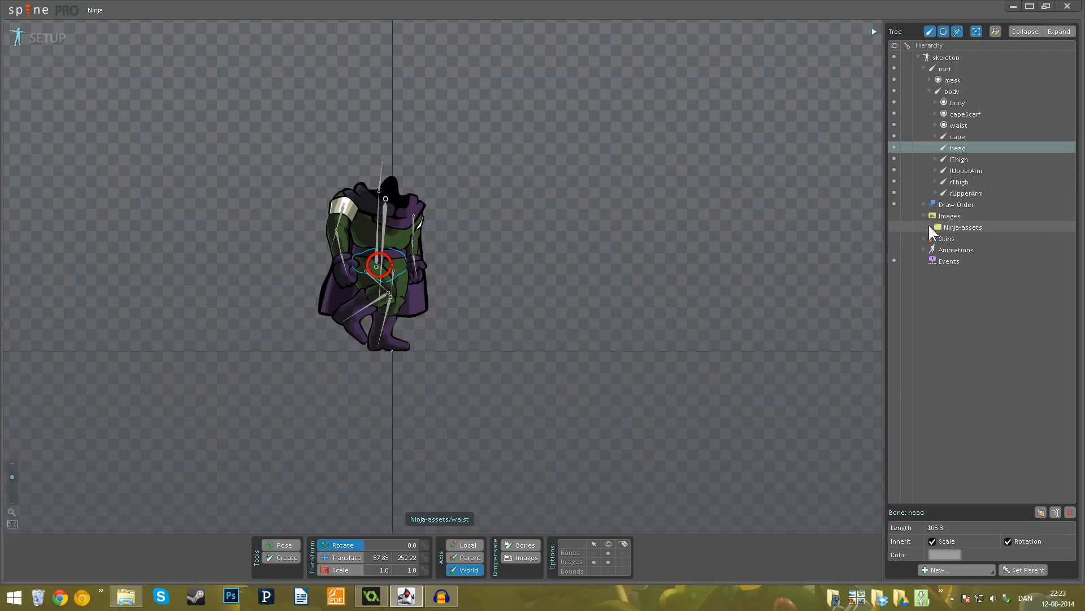
pyautogui.click(930, 227)
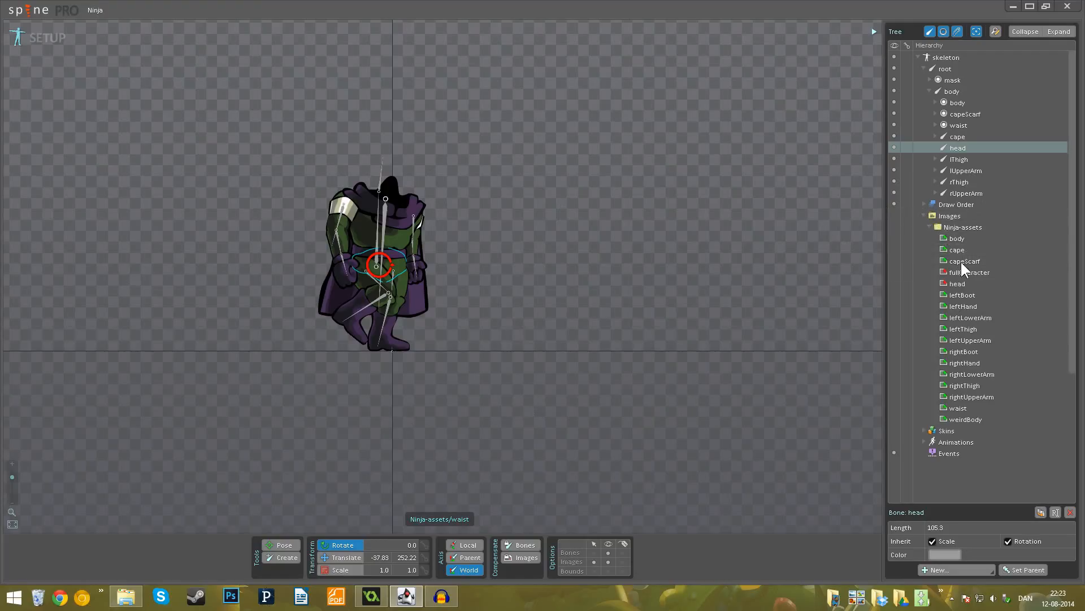
pyautogui.moveTo(965, 283); pyautogui.dragTo(954, 149)
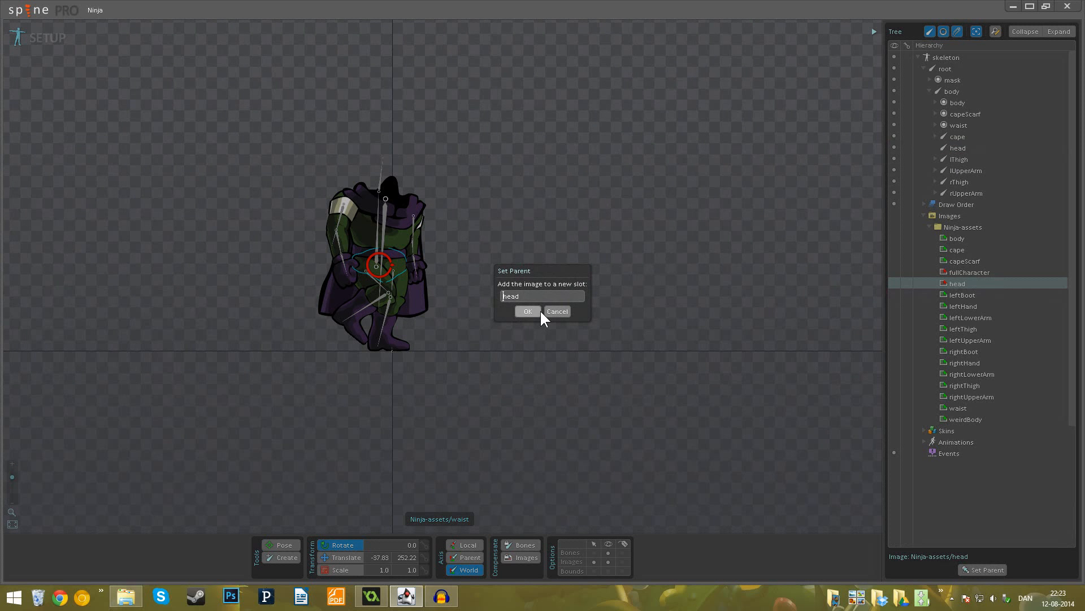
pyautogui.click(528, 311)
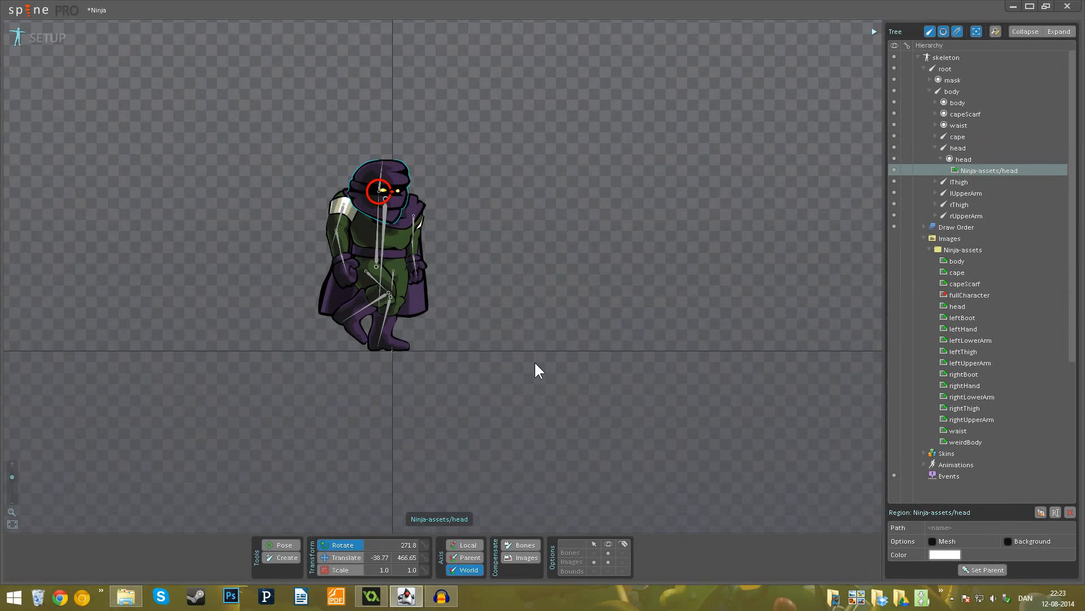
# - Enable compensation for bones and images, then move the head image onto the neck at about X -1, Y 518
pyautogui.click(521, 557)
pyautogui.click(520, 544)
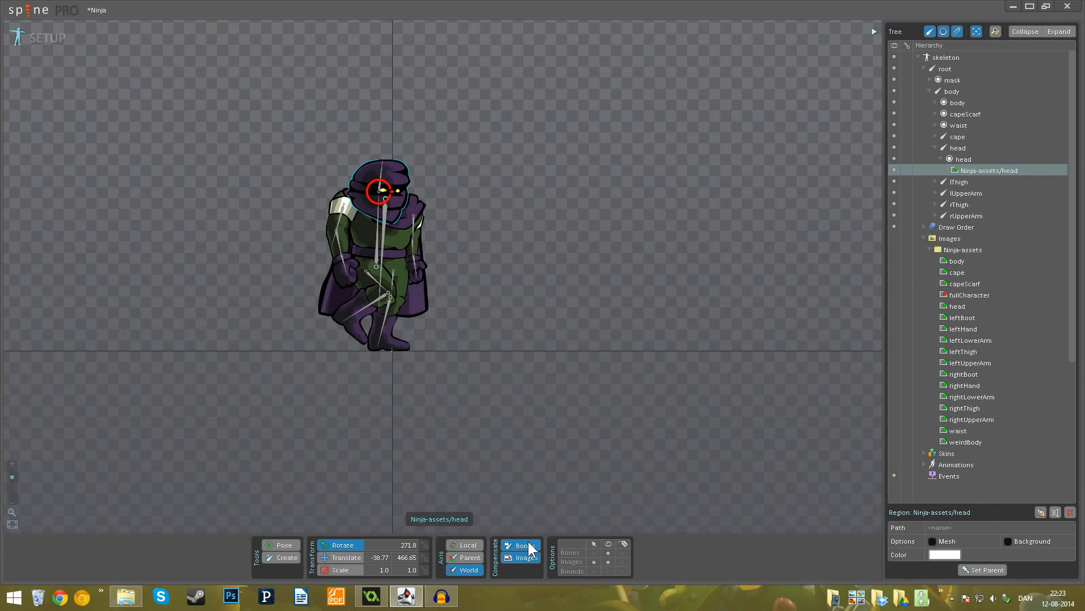
pyautogui.click(353, 557)
pyautogui.moveTo(474, 346)
pyautogui.mouseDown()
pyautogui.moveTo(496, 327)
pyautogui.moveTo(488, 314)
pyautogui.moveTo(490, 337)
pyautogui.mouseUp()
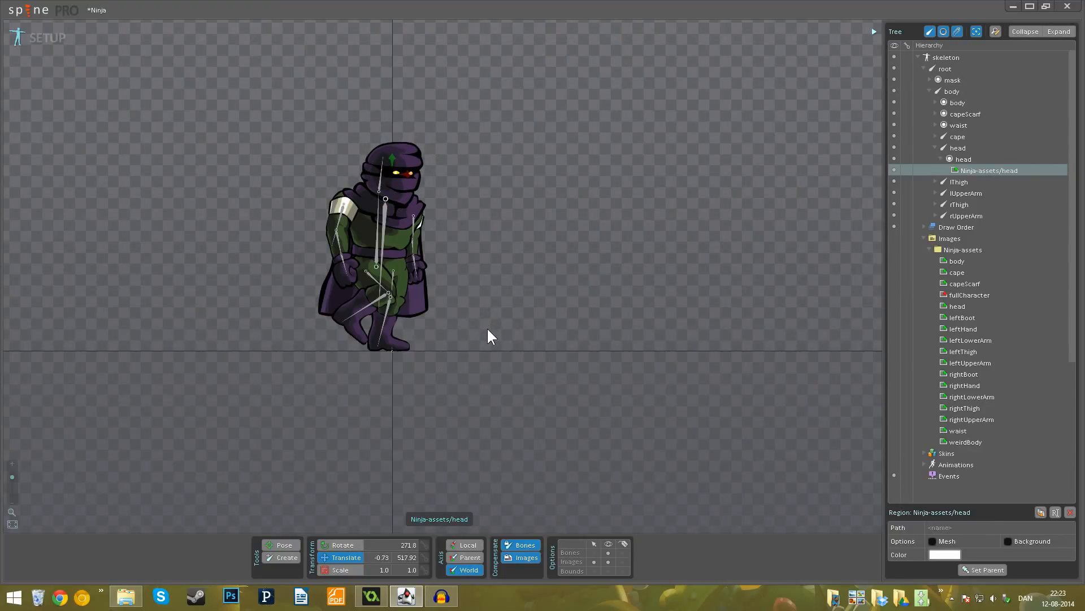
# - Deselect the head image and turn off compensation for both images and bones
pyautogui.click(525, 324)
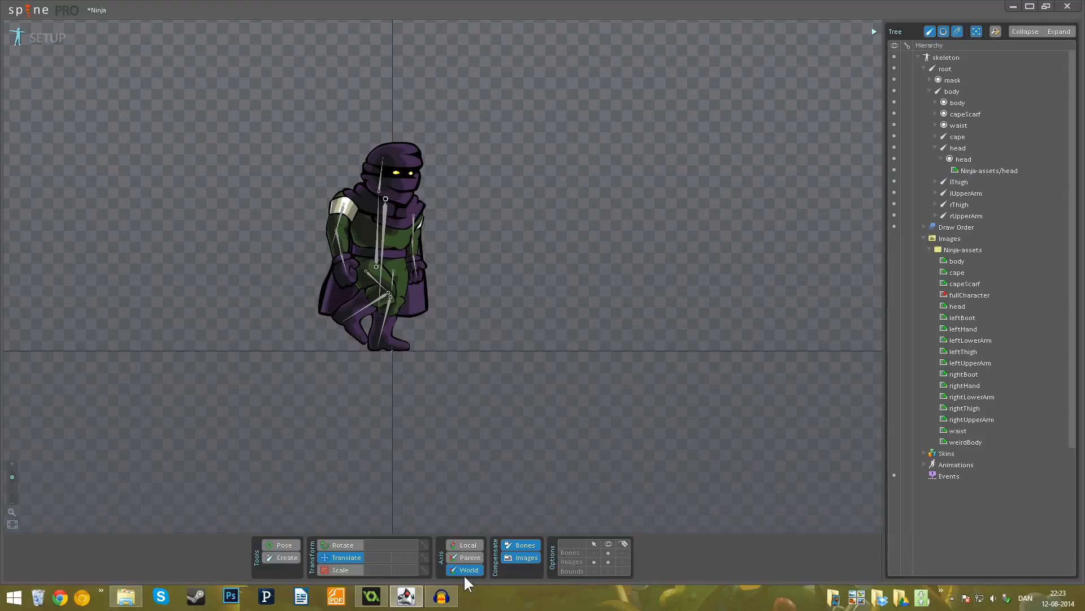
pyautogui.click(521, 558)
pyautogui.click(521, 545)
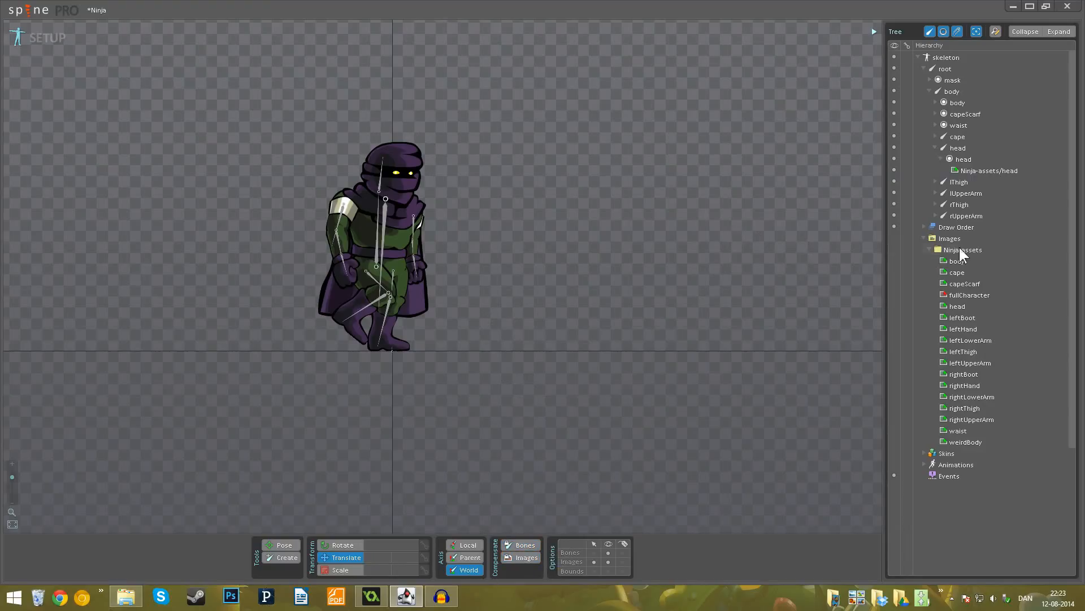
# - Collapse the Images folder and the head bone with its slot in the hierarchy, keeping Draw Order collapsed
pyautogui.click(930, 249)
pyautogui.click(925, 238)
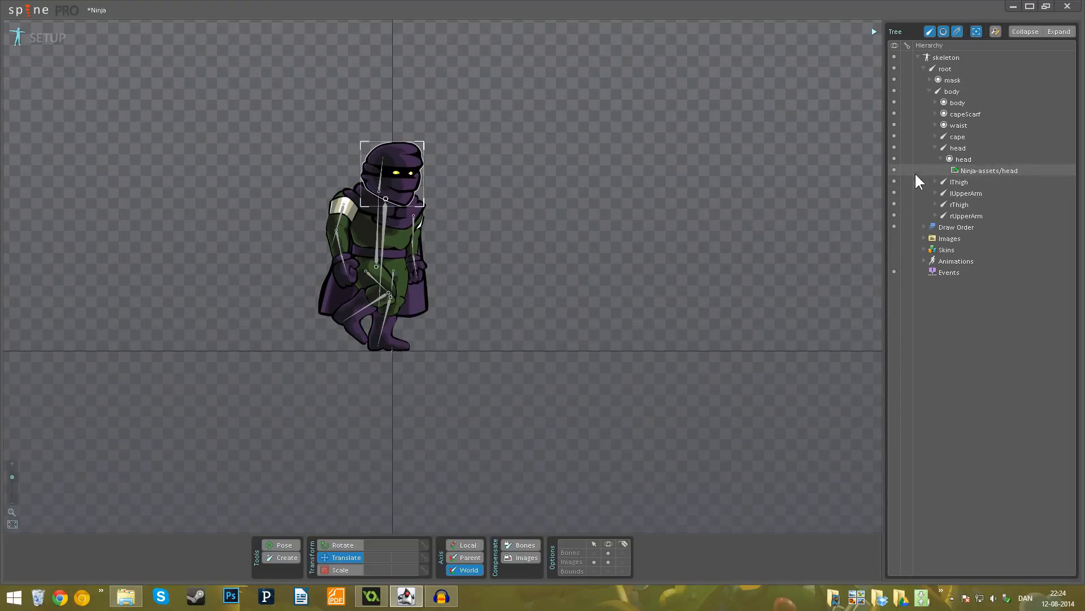
pyautogui.click(941, 159)
pyautogui.click(935, 148)
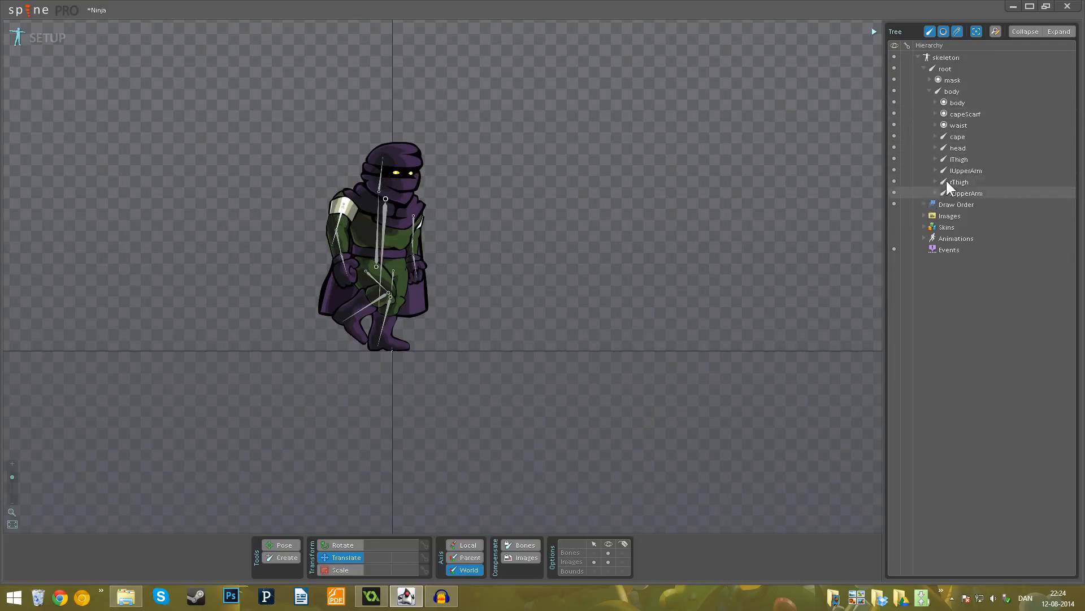
pyautogui.click(924, 205)
pyautogui.click(924, 204)
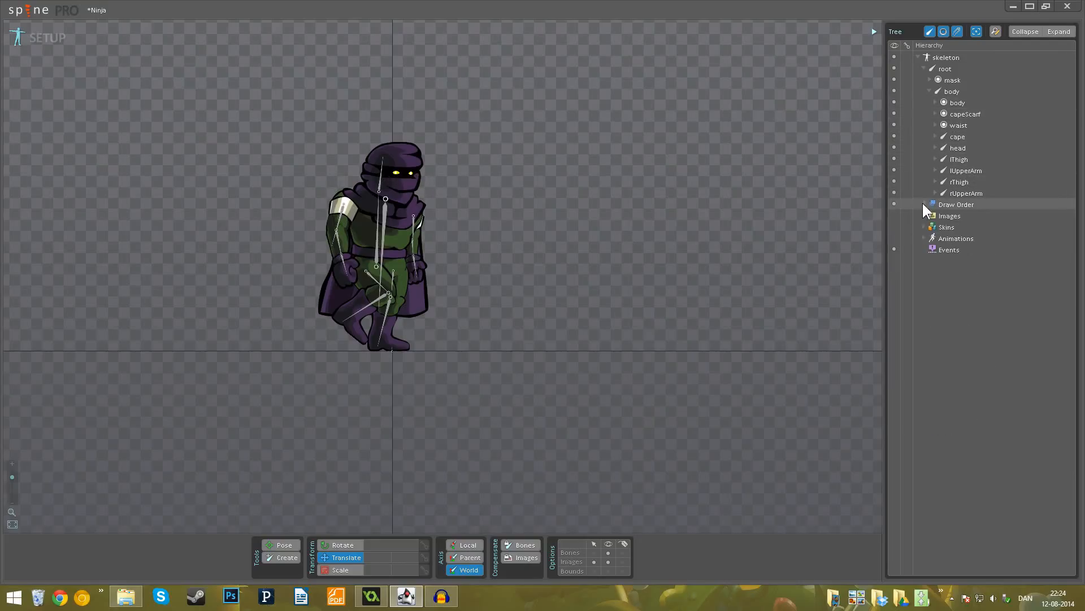
# - Preview the cape2, cape3 and cape4 images in the cape bone's slot, restoring cape1 and collapsing the bone
pyautogui.click(935, 136)
pyautogui.click(940, 148)
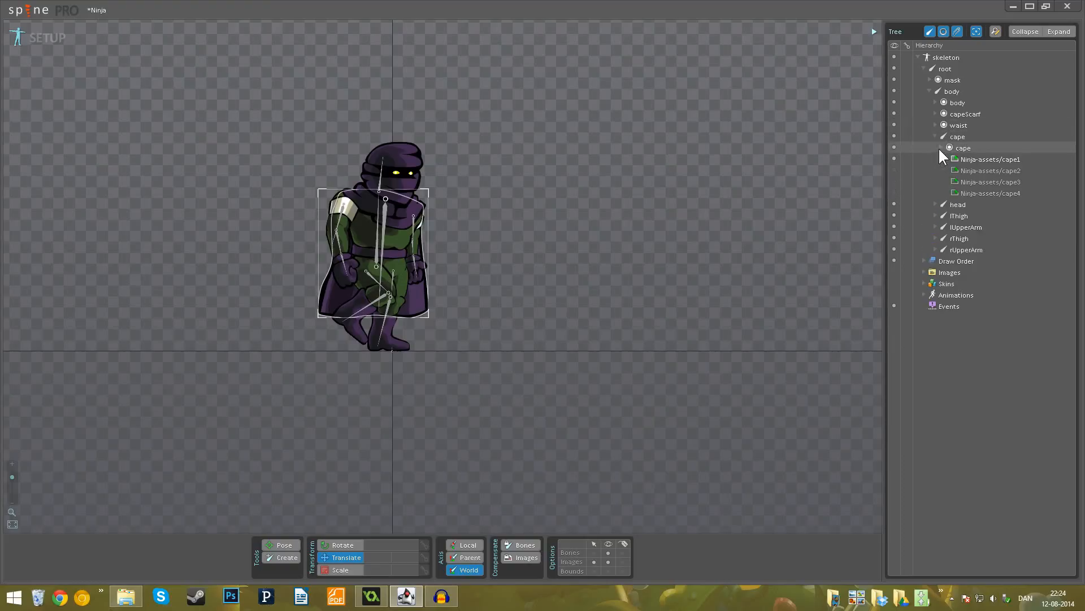
pyautogui.click(893, 170)
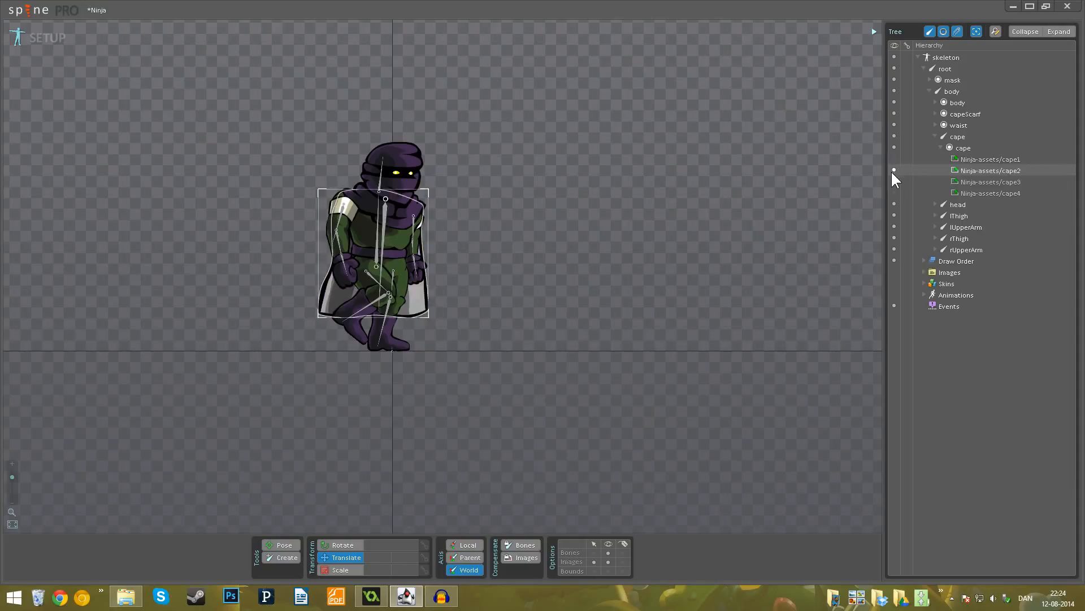
pyautogui.click(892, 180)
pyautogui.click(894, 191)
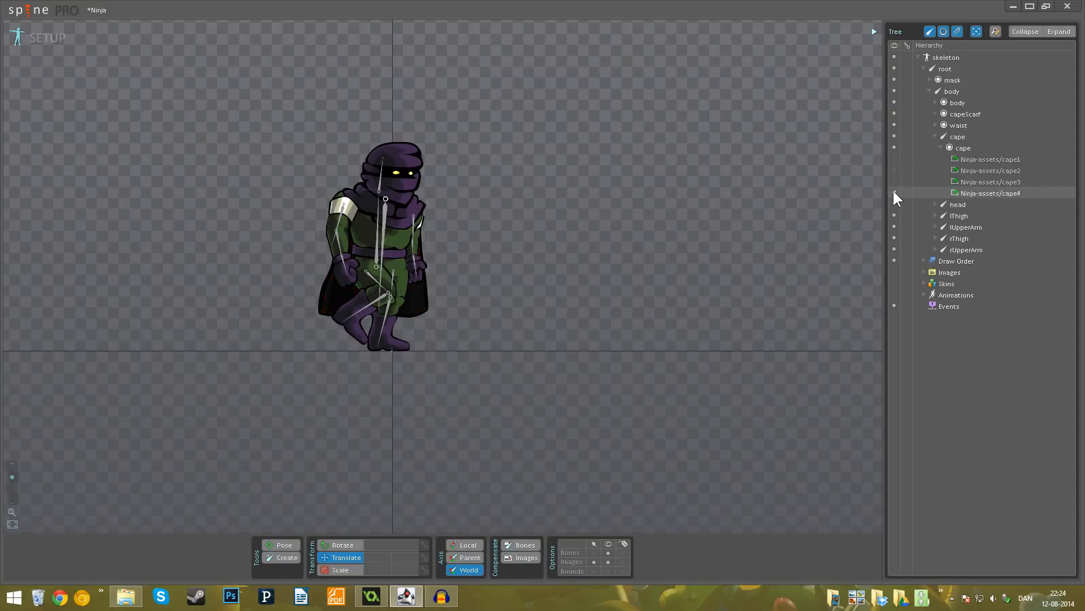
pyautogui.click(894, 181)
pyautogui.click(894, 170)
pyautogui.click(893, 159)
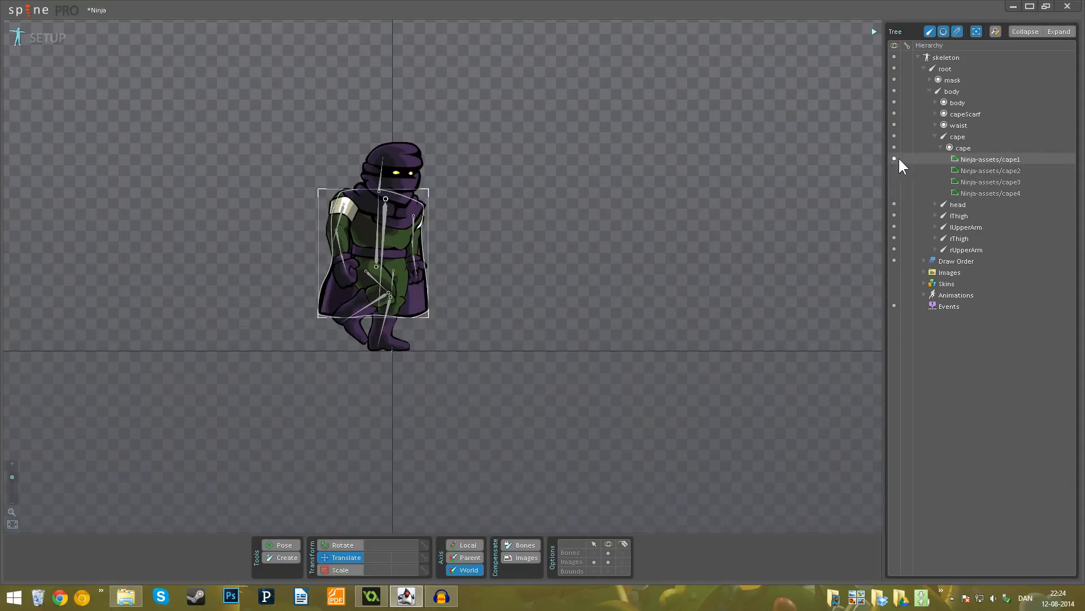
pyautogui.click(941, 146)
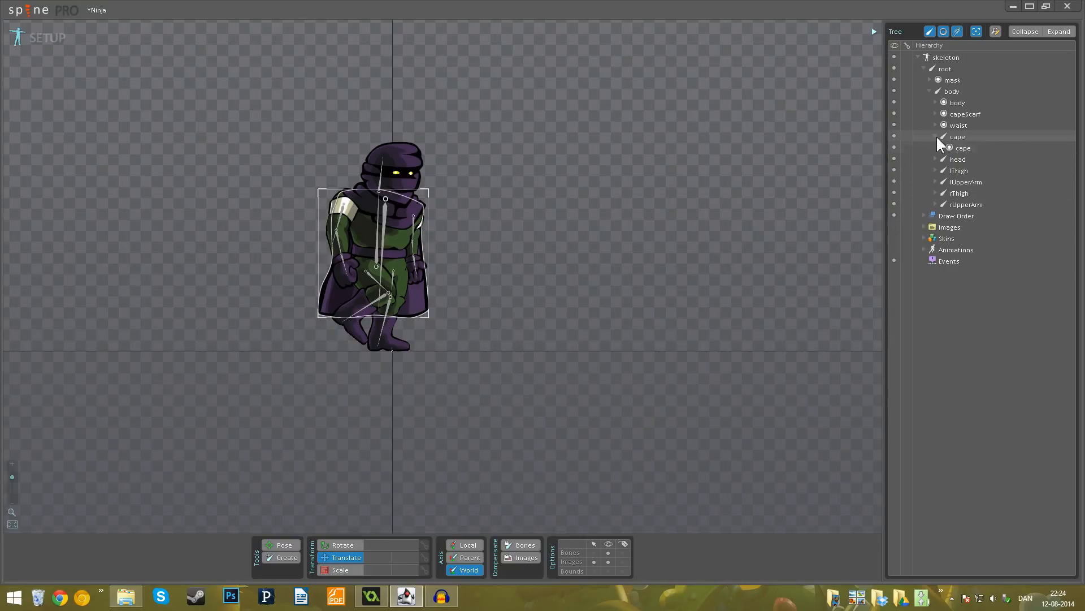
pyautogui.click(936, 135)
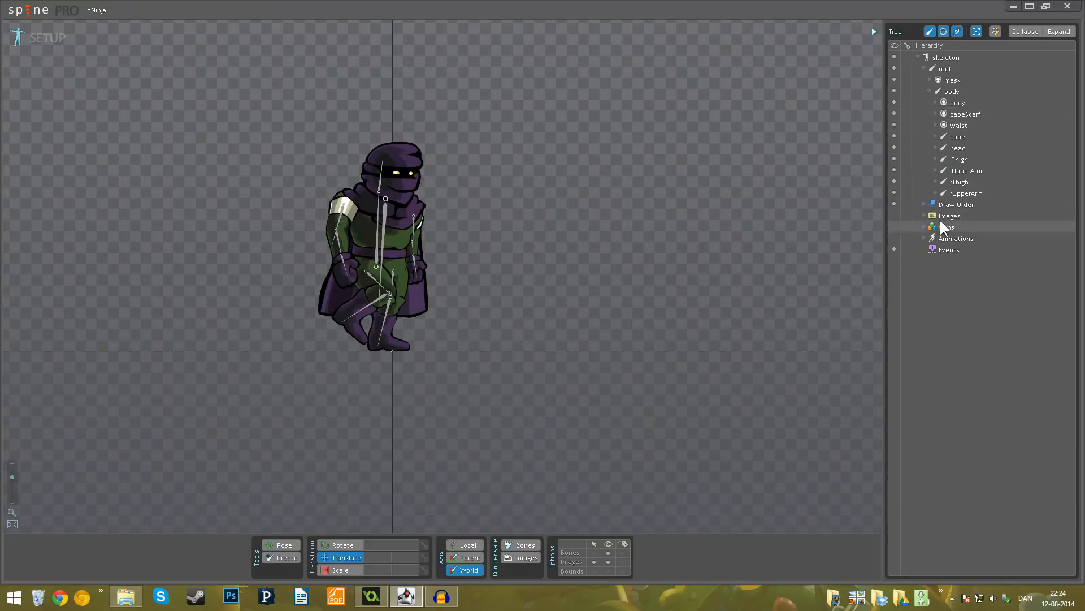
# - Expand the skins and compare the weird skin with the standard skin on the ninja, ending on standard
pyautogui.click(923, 227)
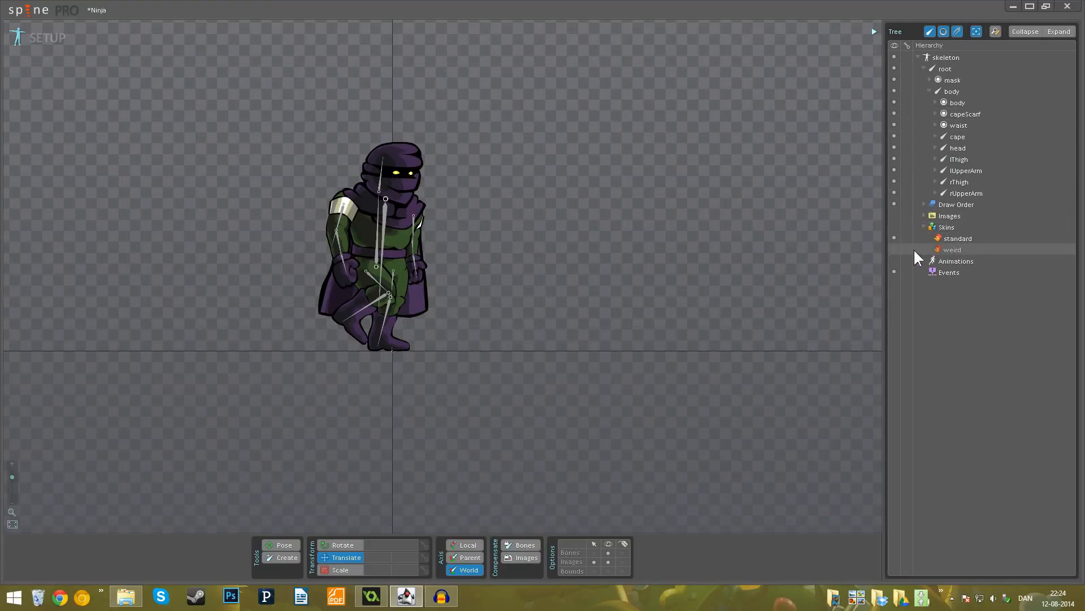
pyautogui.click(894, 250)
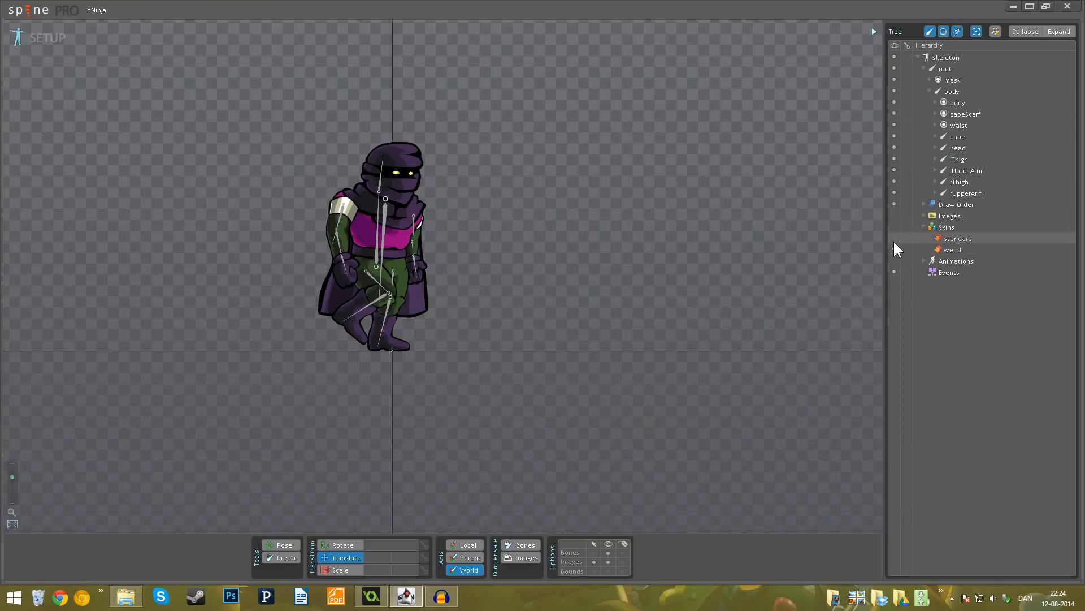
pyautogui.click(894, 239)
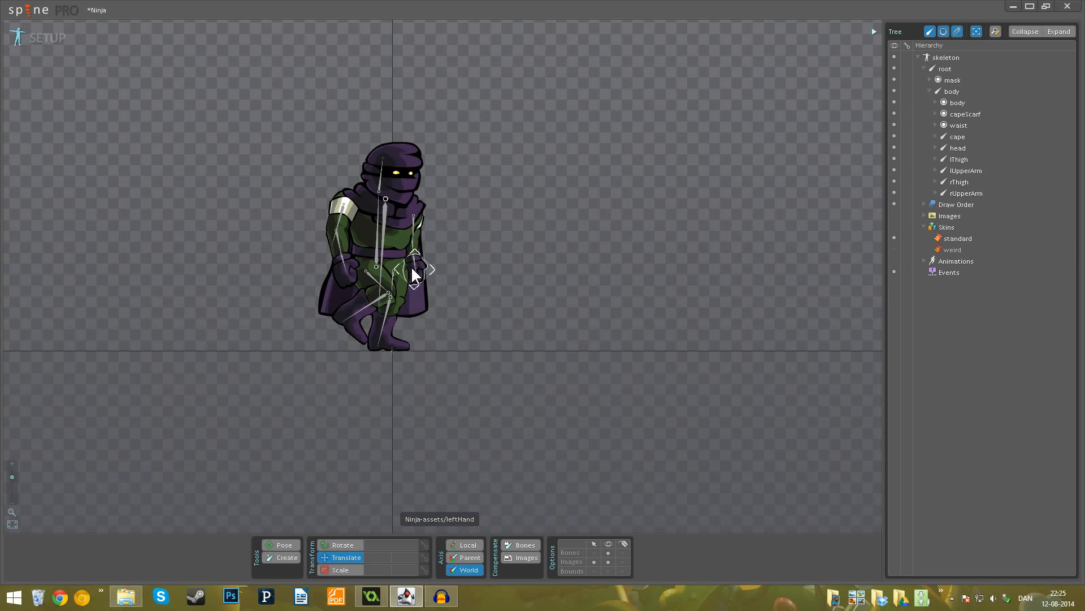
pyautogui.click(893, 249)
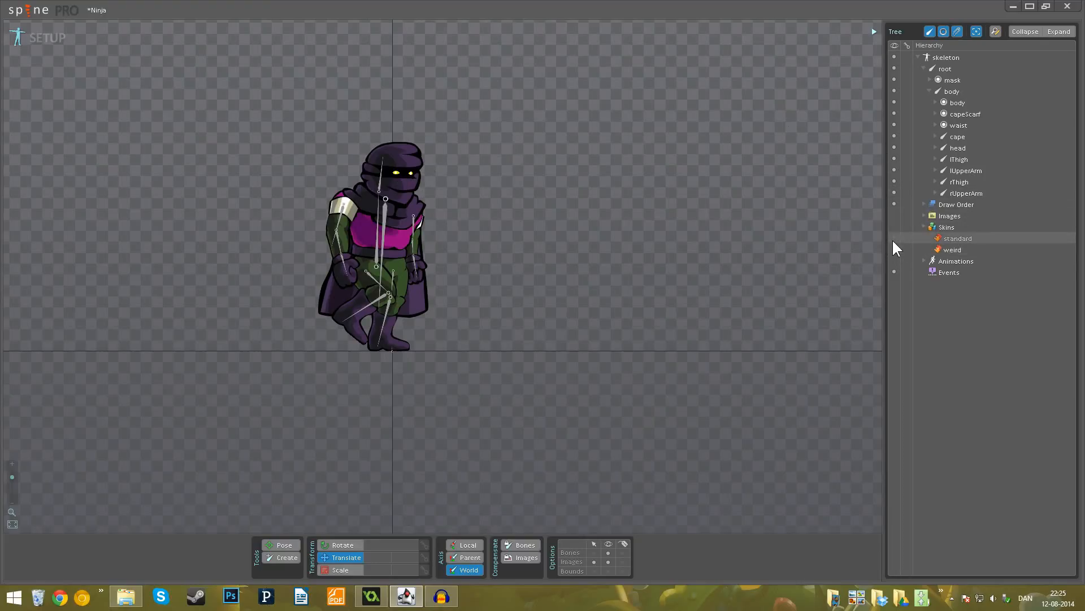
pyautogui.click(893, 240)
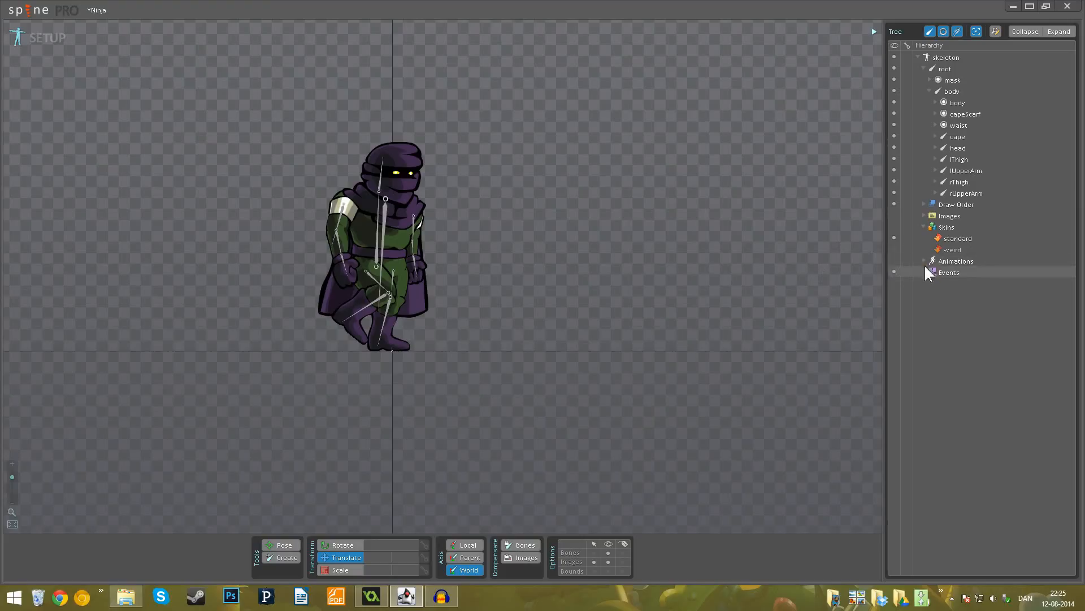
pyautogui.click(893, 248)
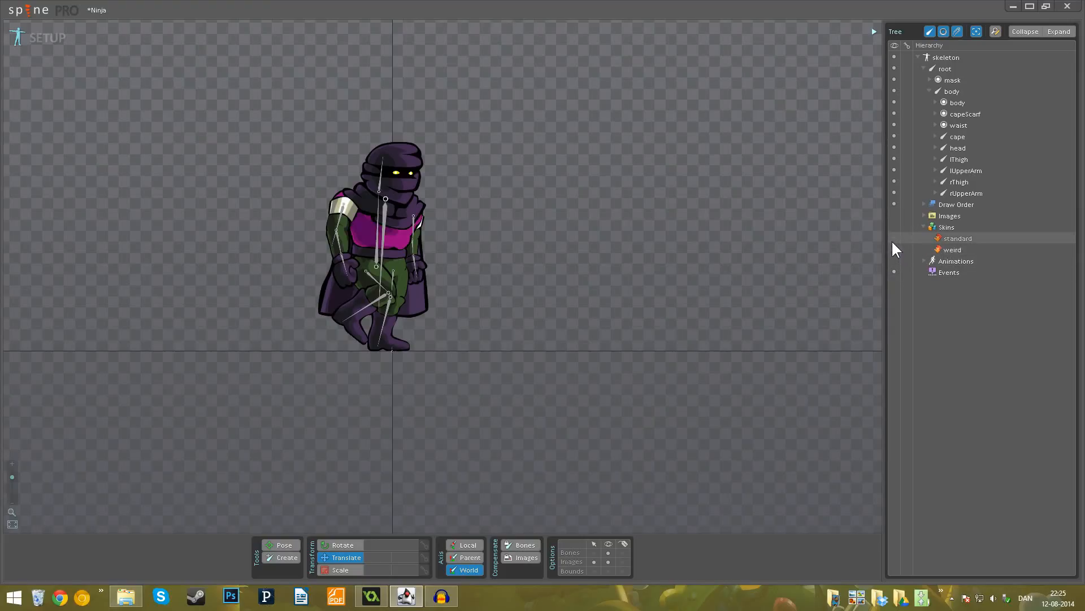
pyautogui.click(892, 239)
pyautogui.click(893, 246)
pyautogui.click(893, 238)
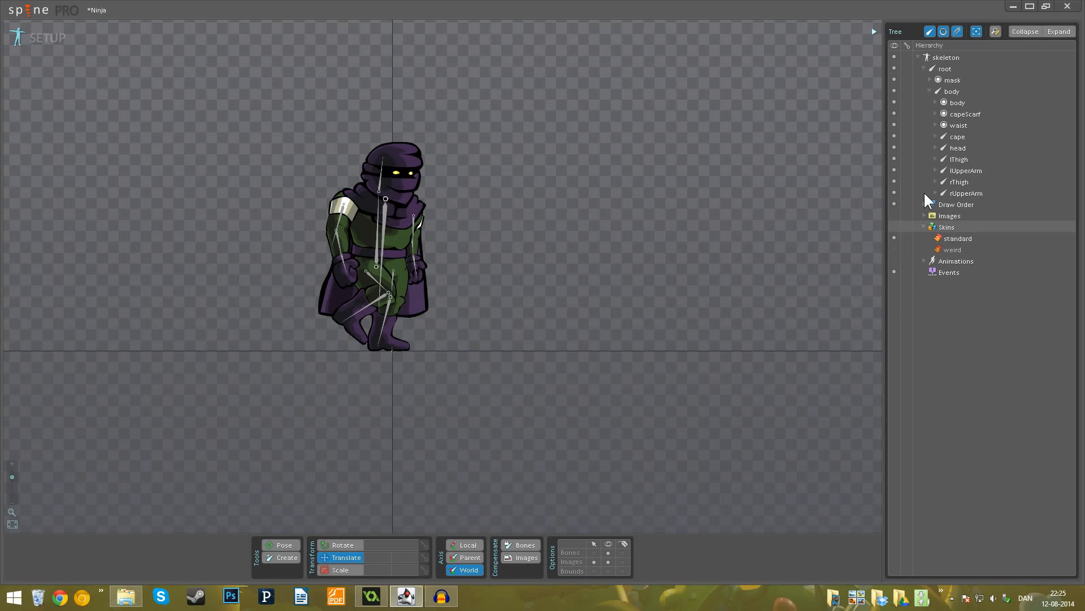
# - Switch to Animate mode, open the Dopesheet and play the idle animation on repeat
pyautogui.click(34, 38)
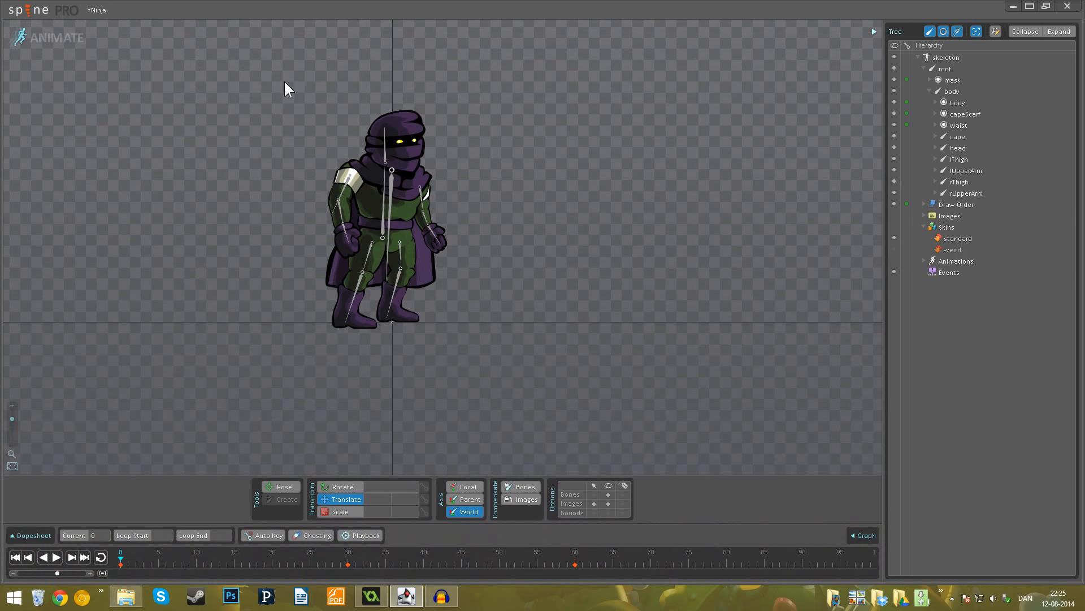
pyautogui.moveTo(141, 551); pyautogui.dragTo(226, 552)
pyautogui.click(18, 540)
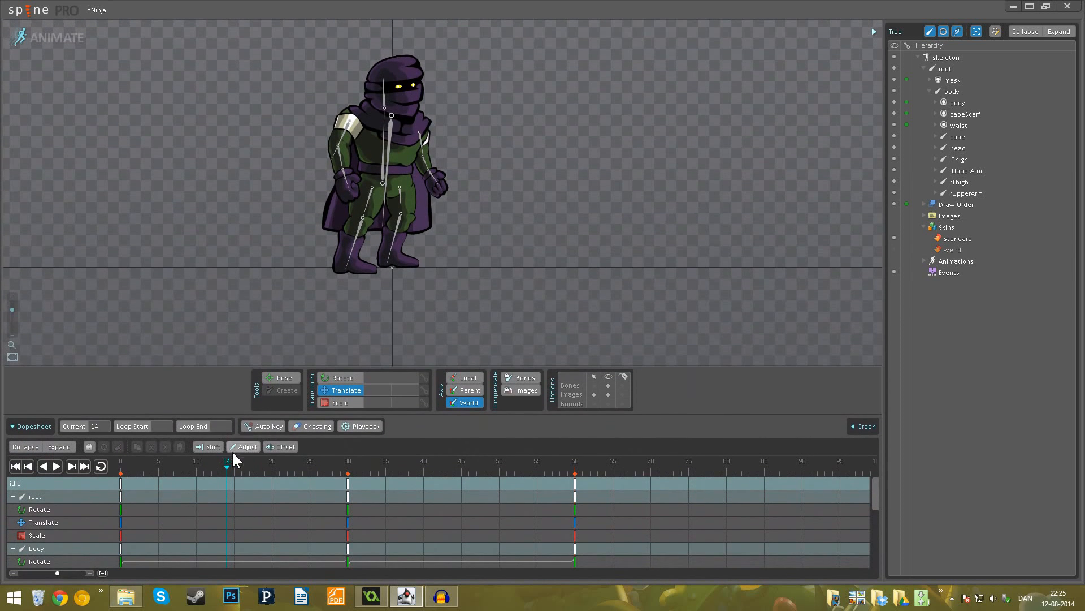
pyautogui.moveTo(233, 461); pyautogui.dragTo(80, 481)
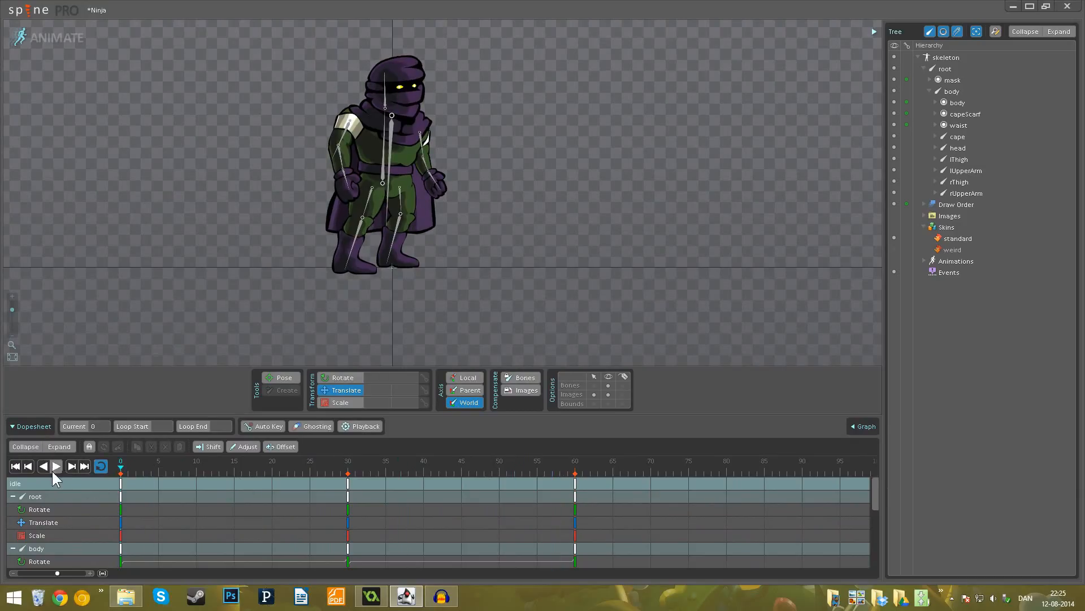
pyautogui.click(57, 468)
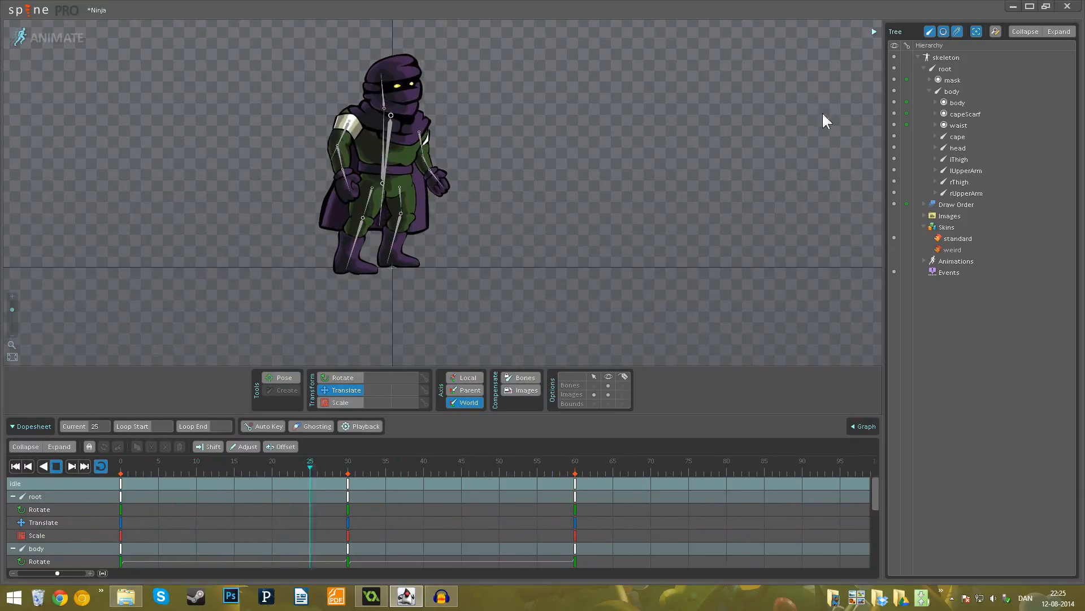
# - Expand the animations and preview the walk animation, returning to idle
pyautogui.click(924, 259)
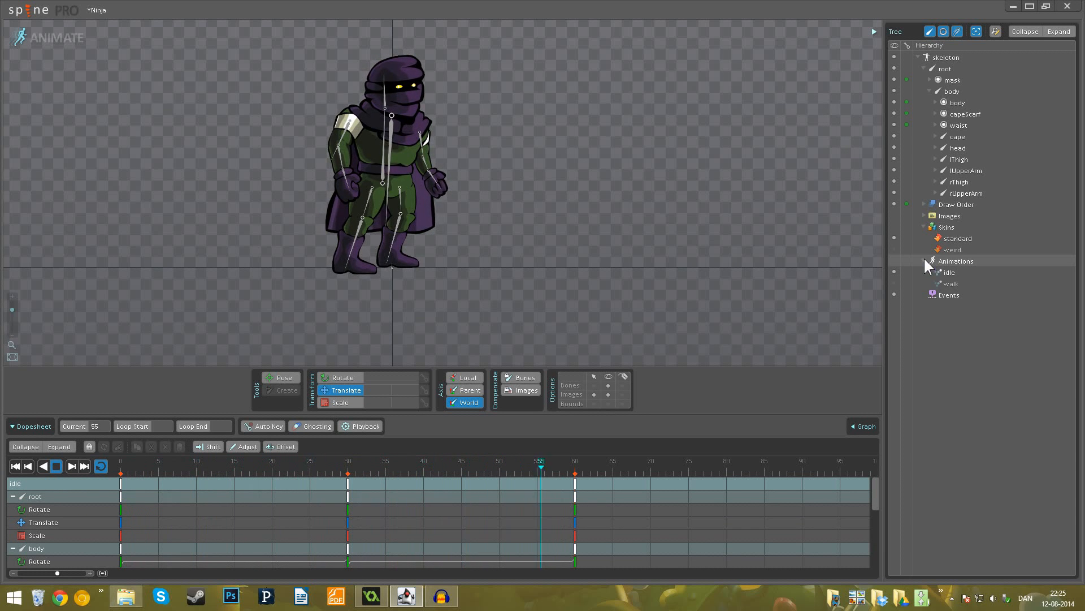
pyautogui.click(895, 283)
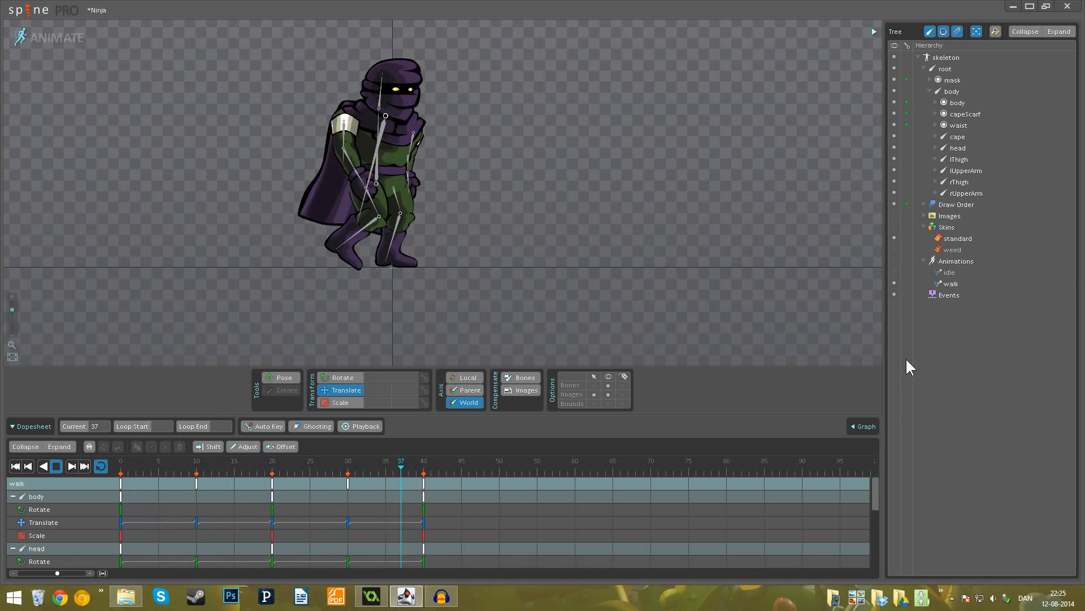
pyautogui.click(895, 272)
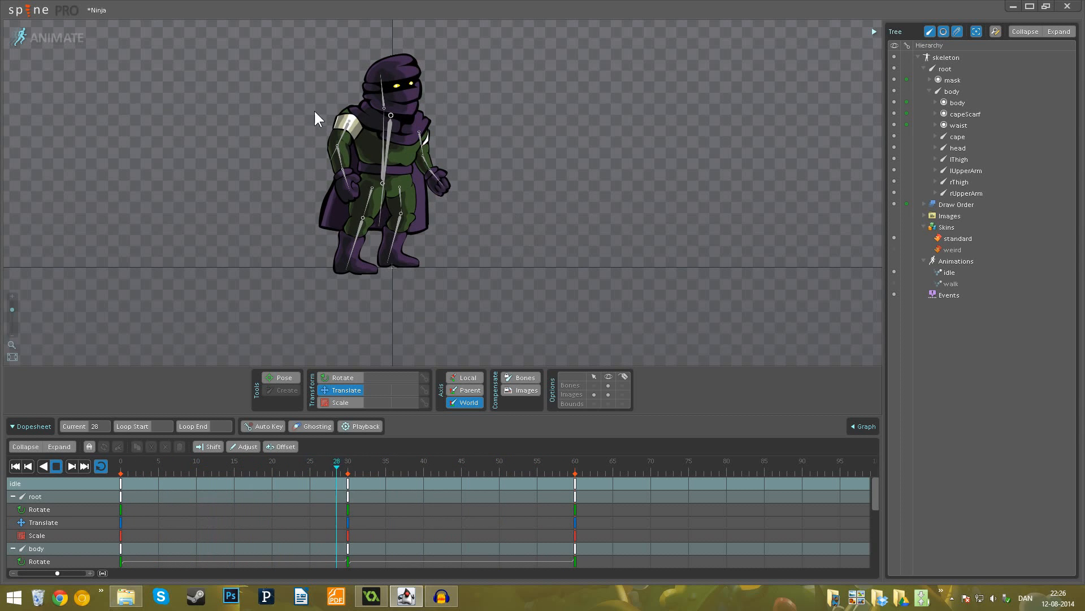
pyautogui.click(42, 17)
pyautogui.click(43, 111)
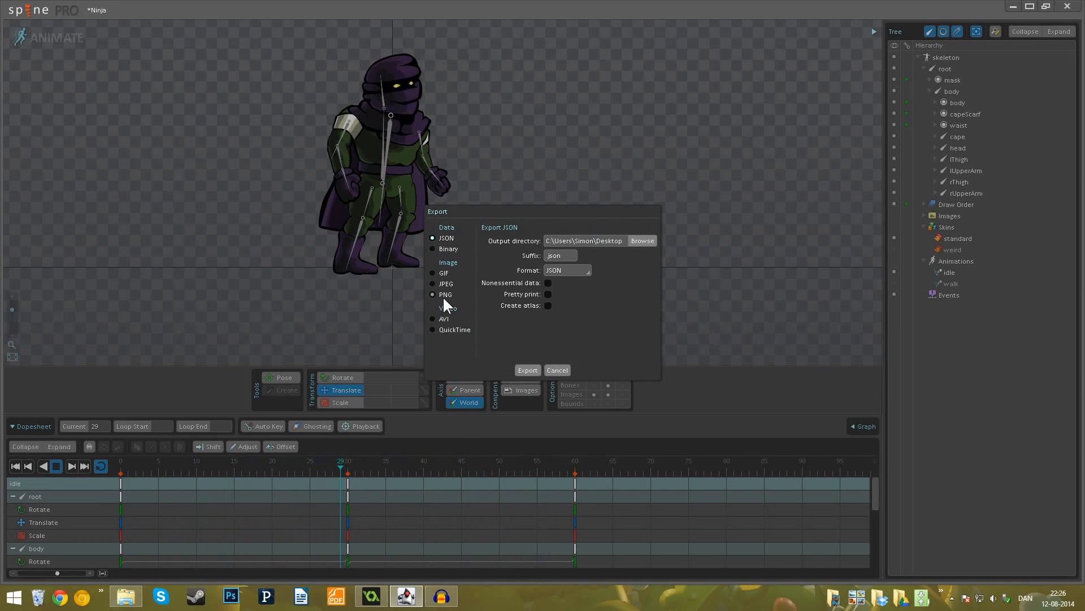
pyautogui.click(555, 370)
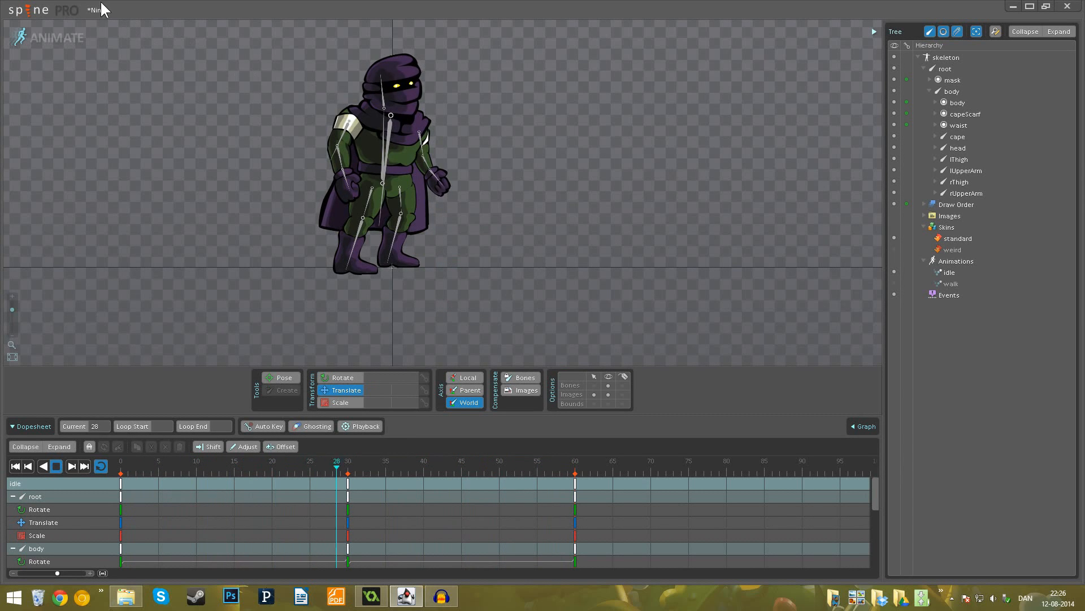
# - Export the skeleton as JSON with Create atlas enabled into the Sprite folder on the desktop
pyautogui.click(31, 18)
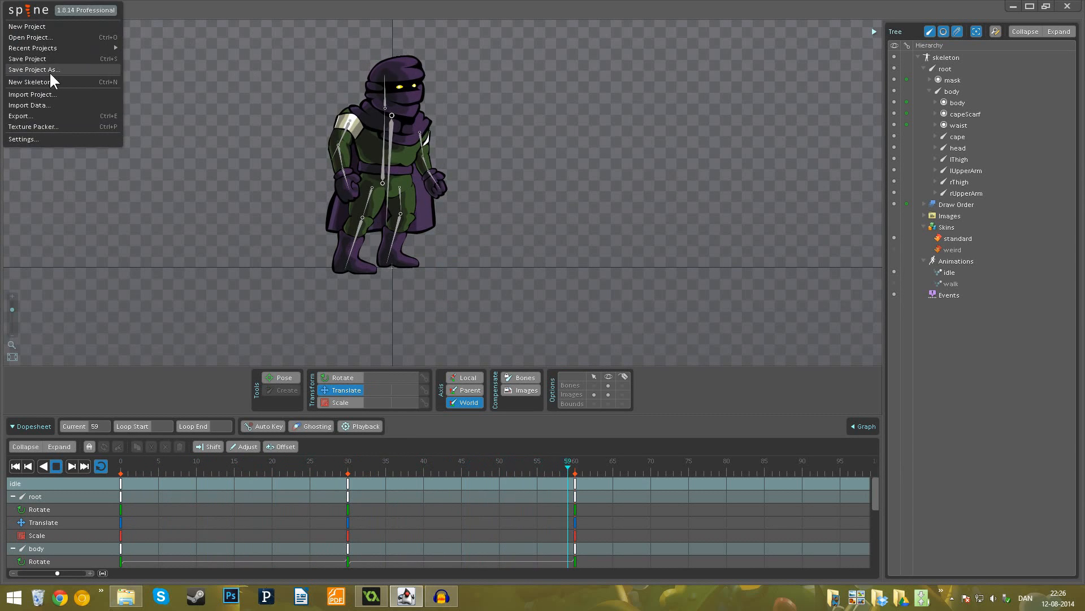
pyautogui.click(42, 116)
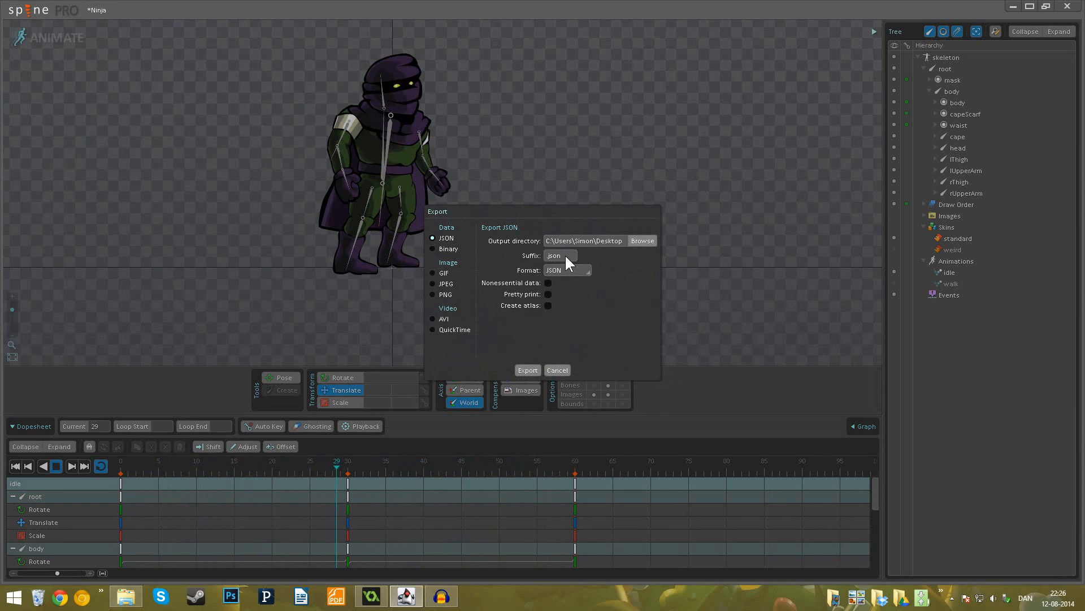
pyautogui.click(547, 305)
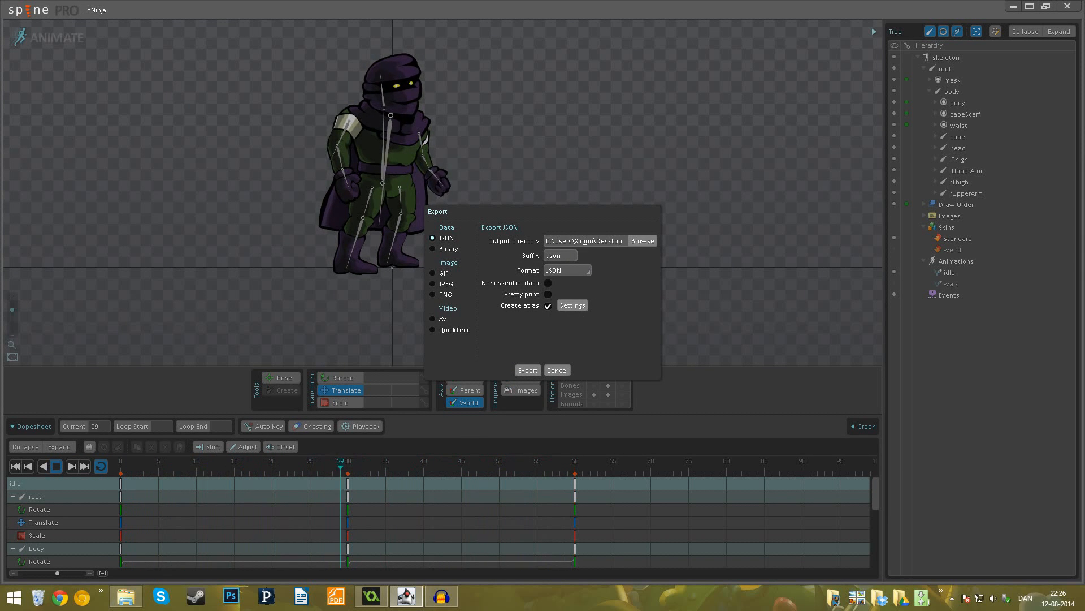
pyautogui.click(642, 242)
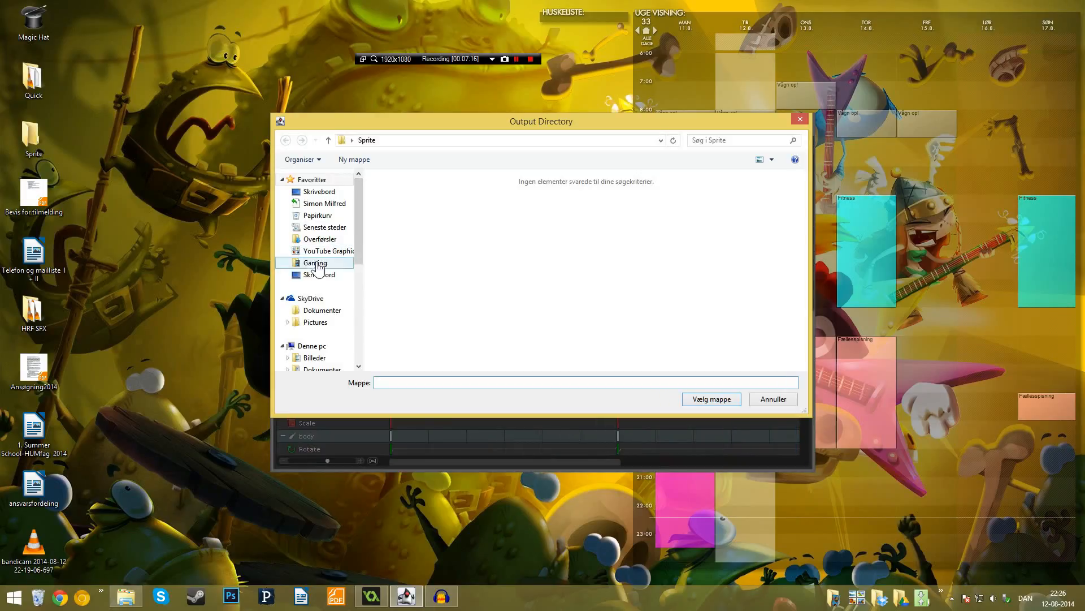
pyautogui.click(320, 191)
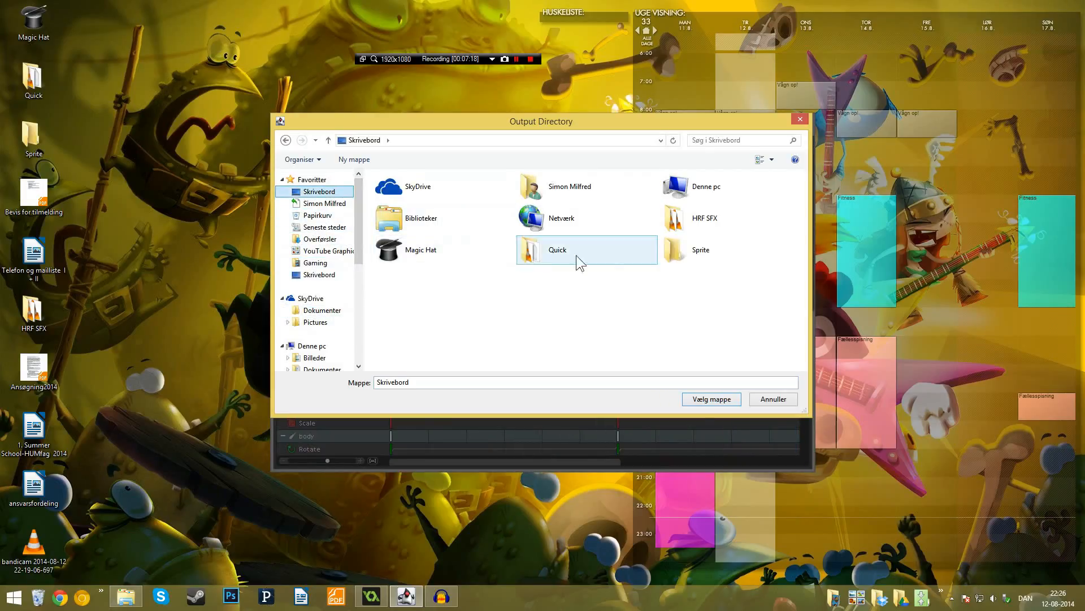
pyautogui.doubleClick(674, 250)
pyautogui.click(707, 399)
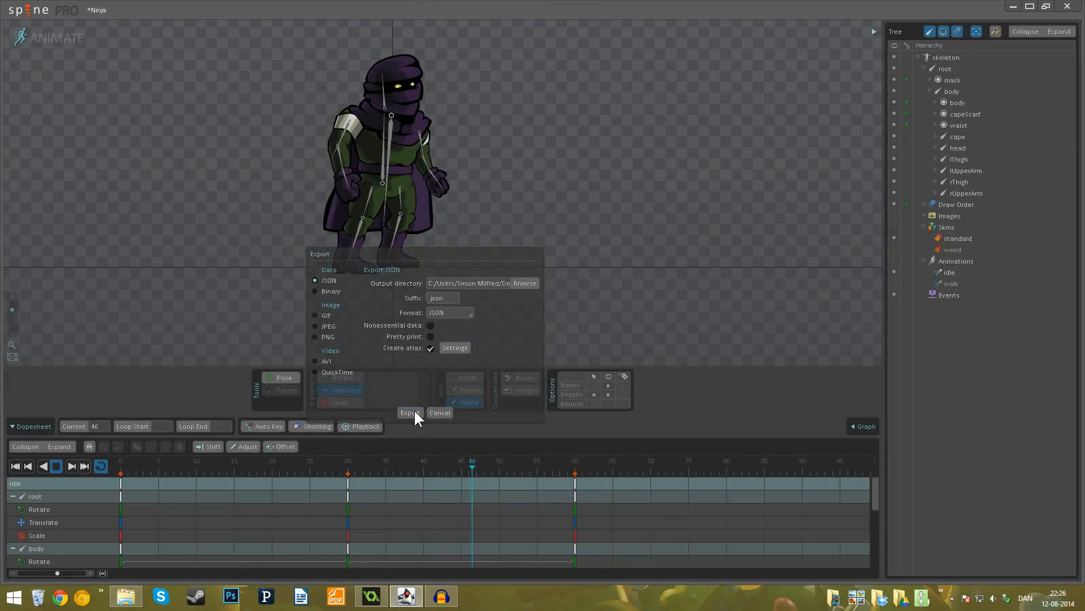
pyautogui.click(414, 412)
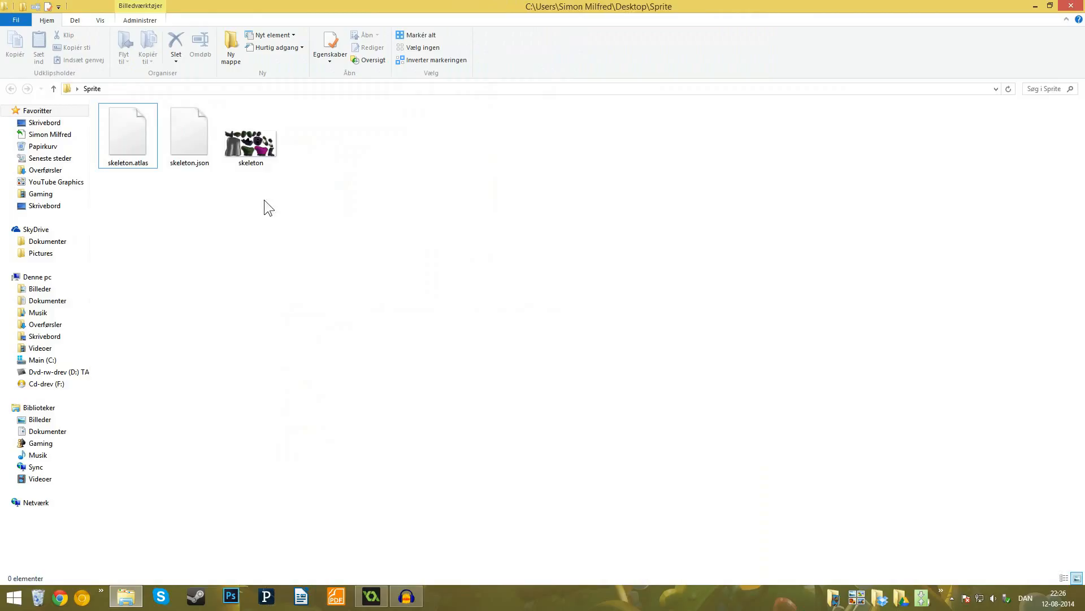
# - In File Explorer, examine the exported skeleton atlas, JSON and image files in the Sprite folder
pyautogui.moveTo(264, 199); pyautogui.dragTo(132, 153)
pyautogui.click(198, 144)
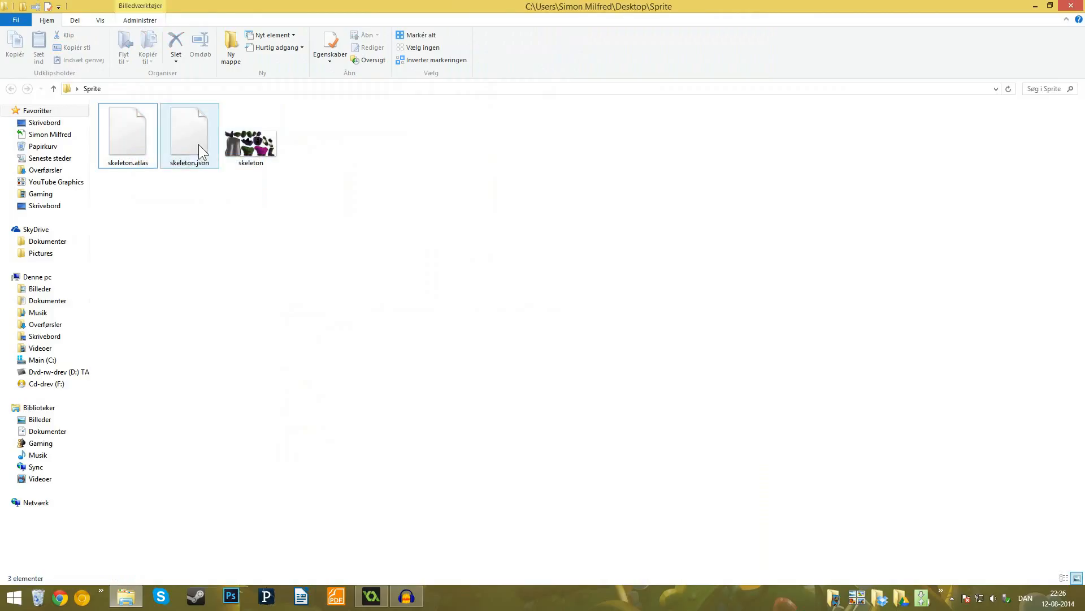
# - Open the exported skeleton image from the Sprite folder and examine the packed body parts, including both torso versions
pyautogui.click(115, 145)
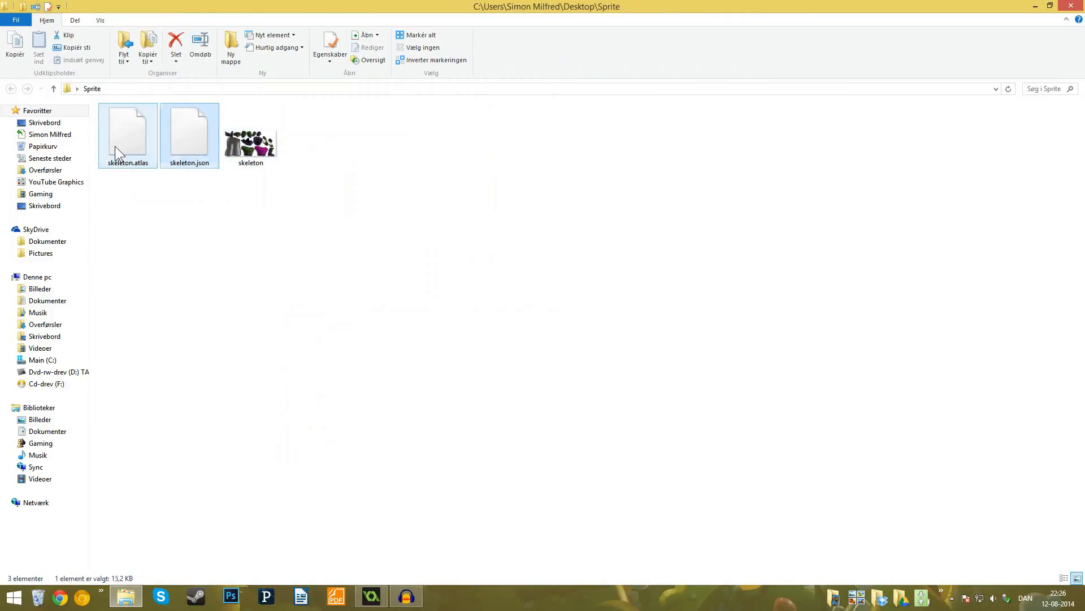
pyautogui.keyDown('ctrl'); pyautogui.click(266, 148); pyautogui.keyUp('ctrl')
pyautogui.click(266, 147)
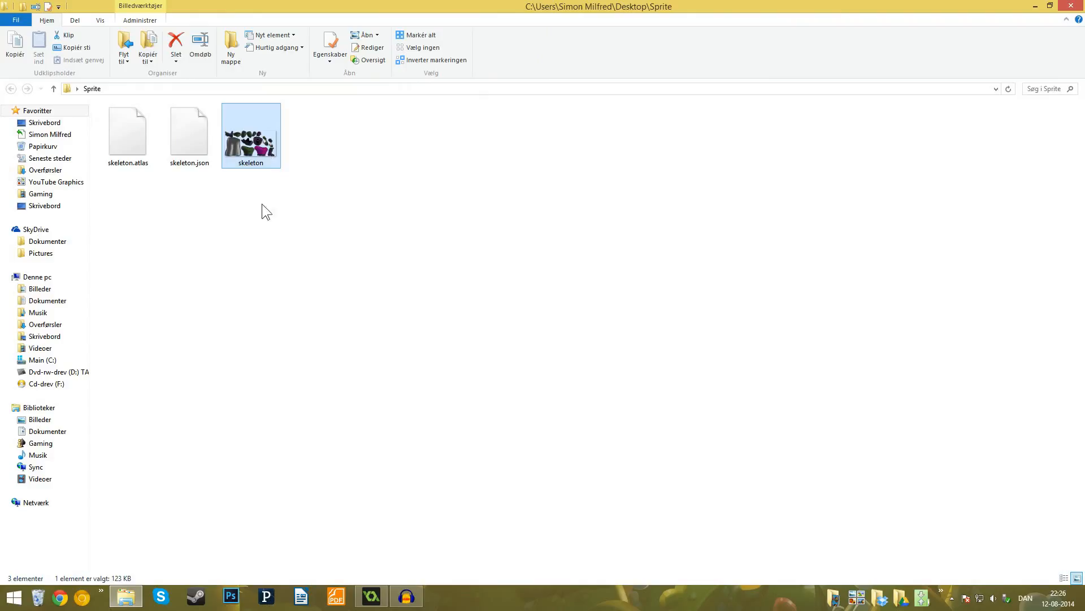
pyautogui.click(262, 203)
pyautogui.doubleClick(256, 147)
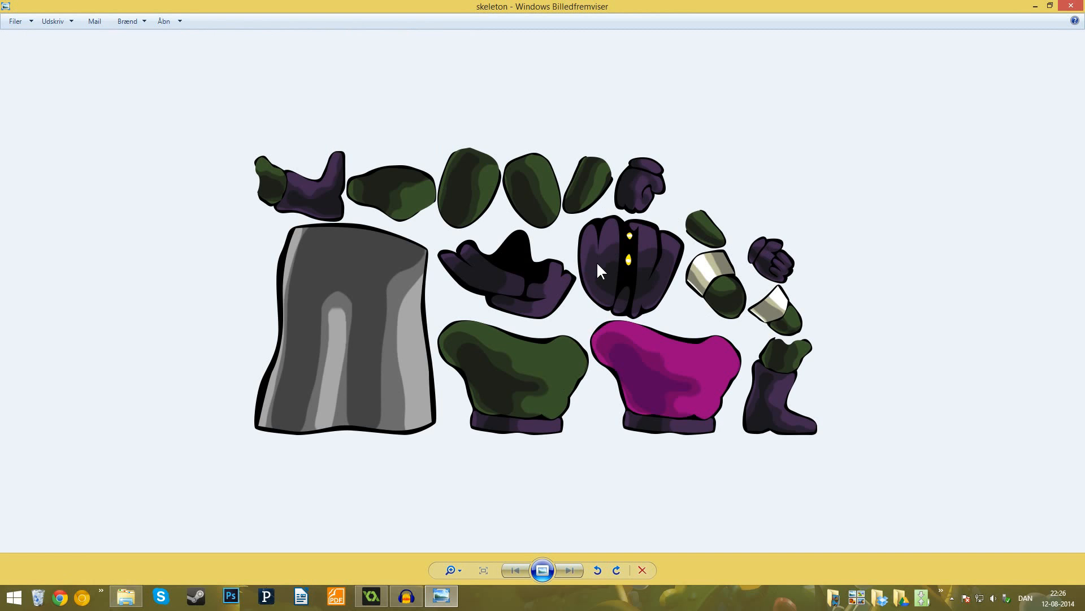
pyautogui.click(1071, 7)
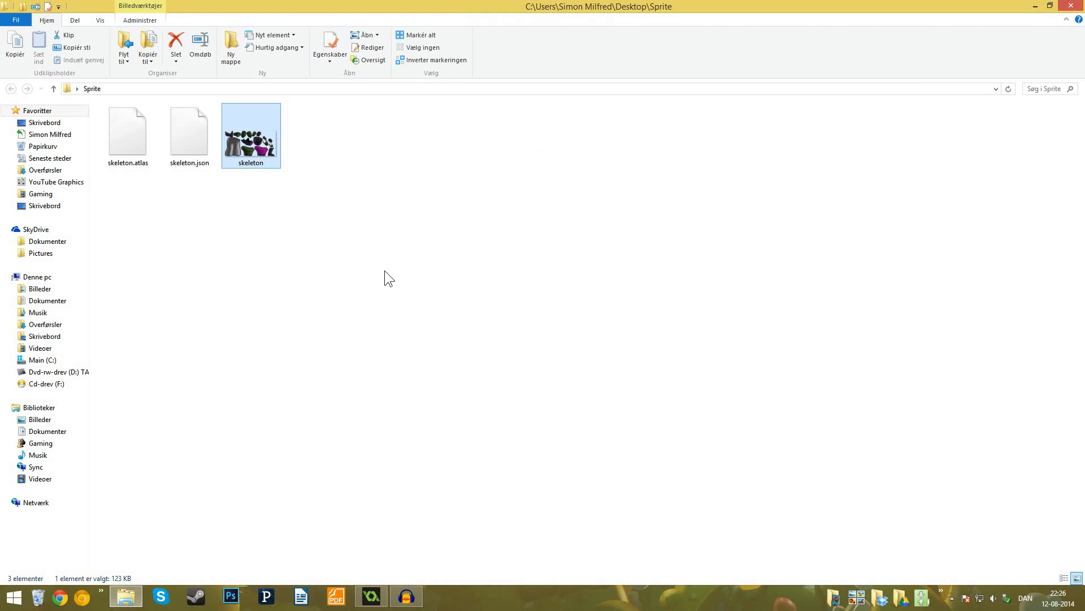
pyautogui.doubleClick(248, 157)
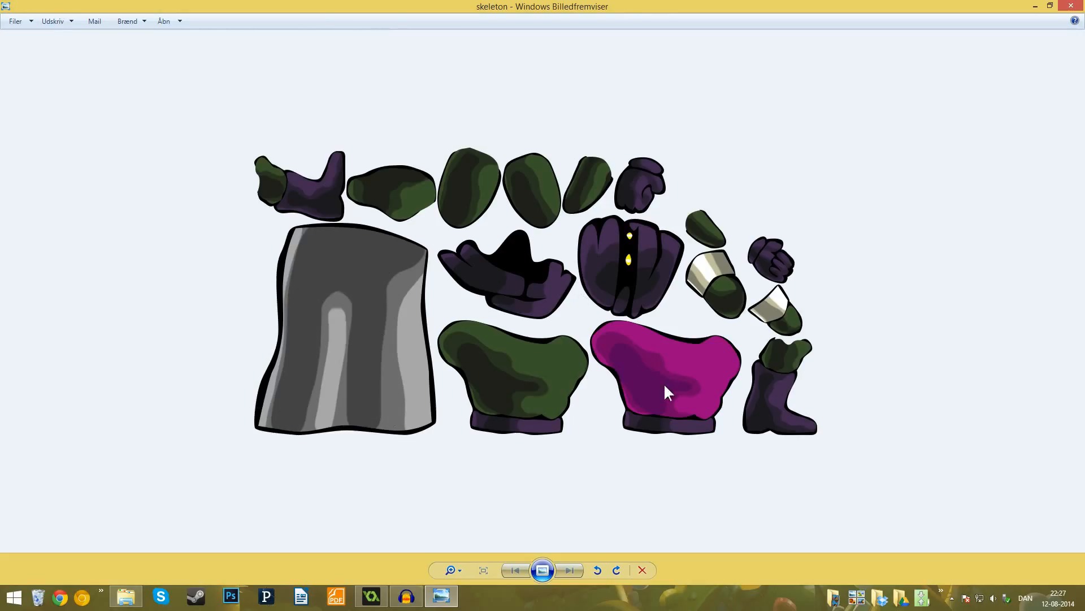
pyautogui.click(1071, 6)
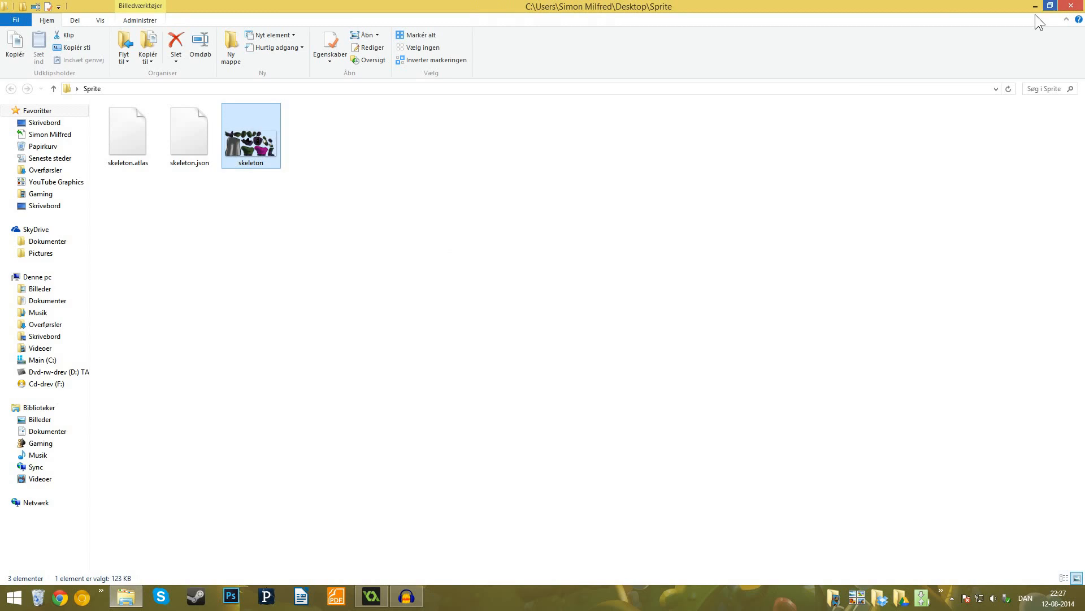
# - Review the exported atlas, image and JSON files once more, viewing the skeleton image, and close the Sprite folder
pyautogui.click(121, 139)
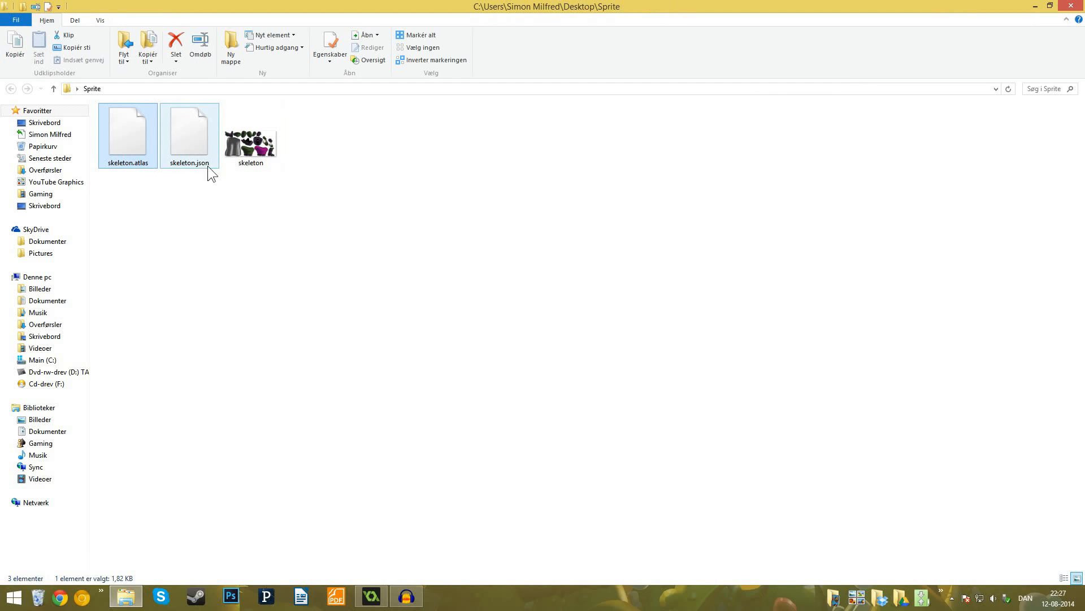
pyautogui.click(251, 155)
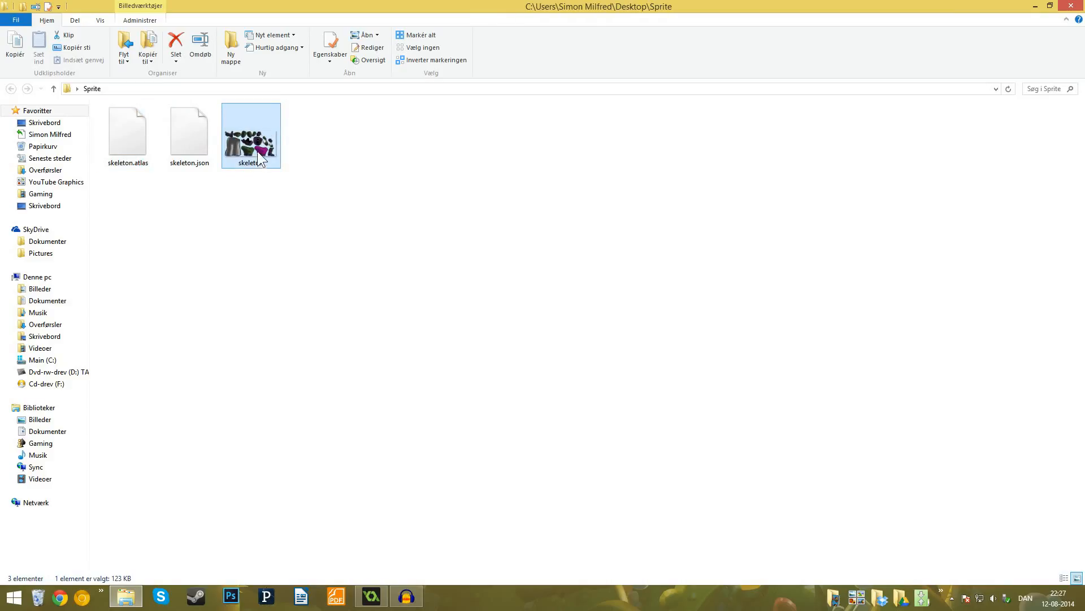
pyautogui.doubleClick(251, 159)
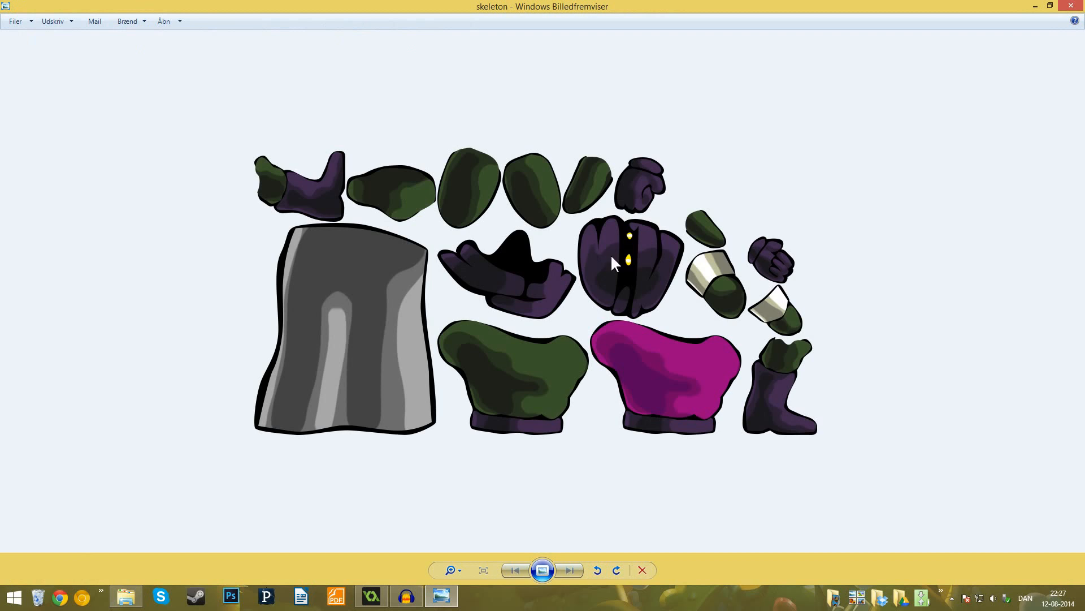
pyautogui.click(1071, 5)
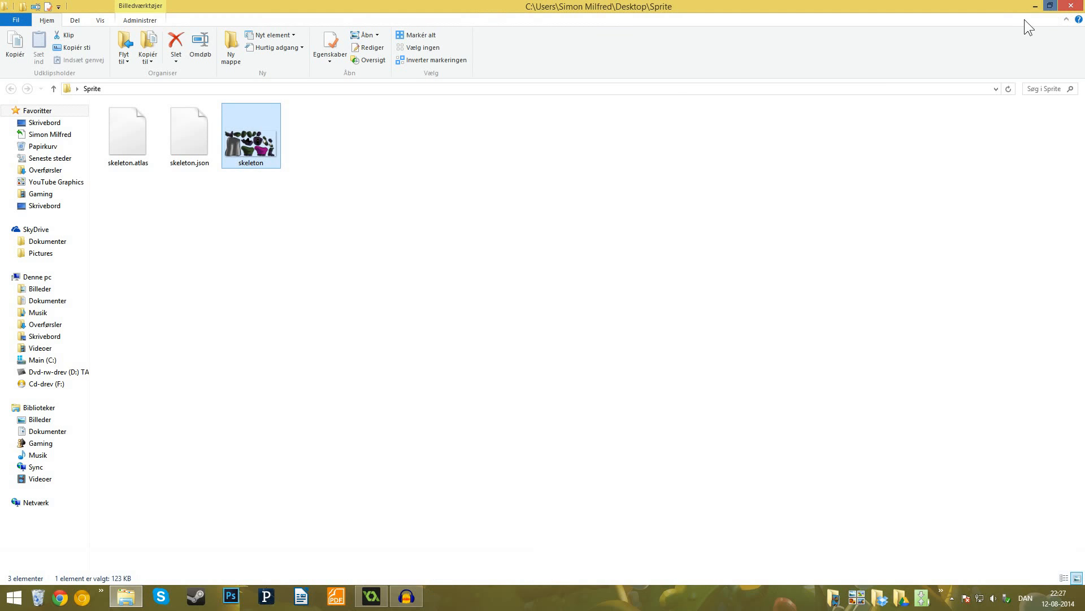
pyautogui.click(661, 244)
pyautogui.click(191, 137)
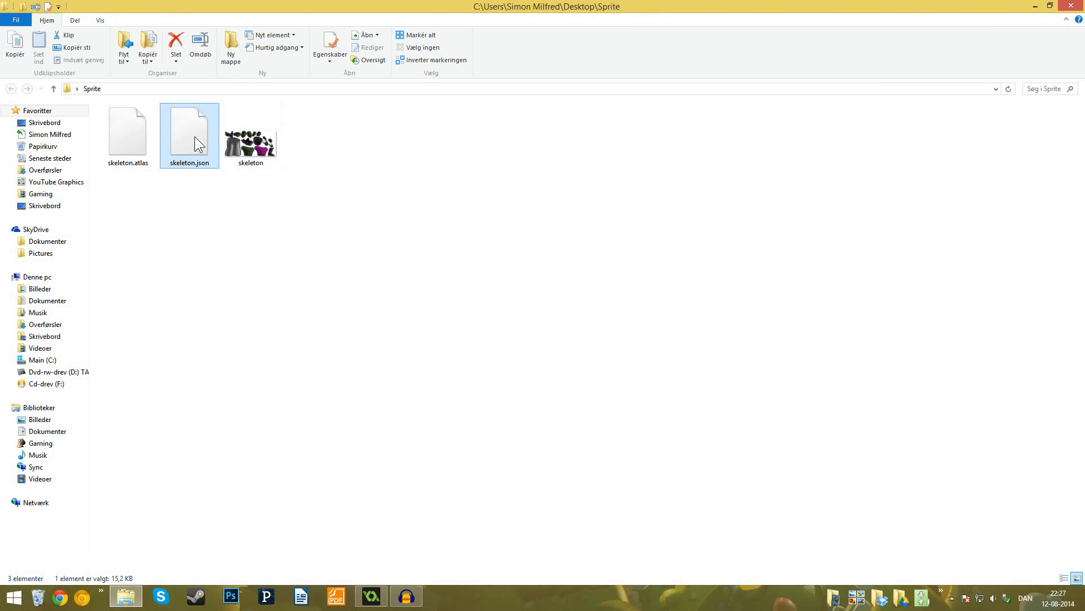
pyautogui.click(356, 170)
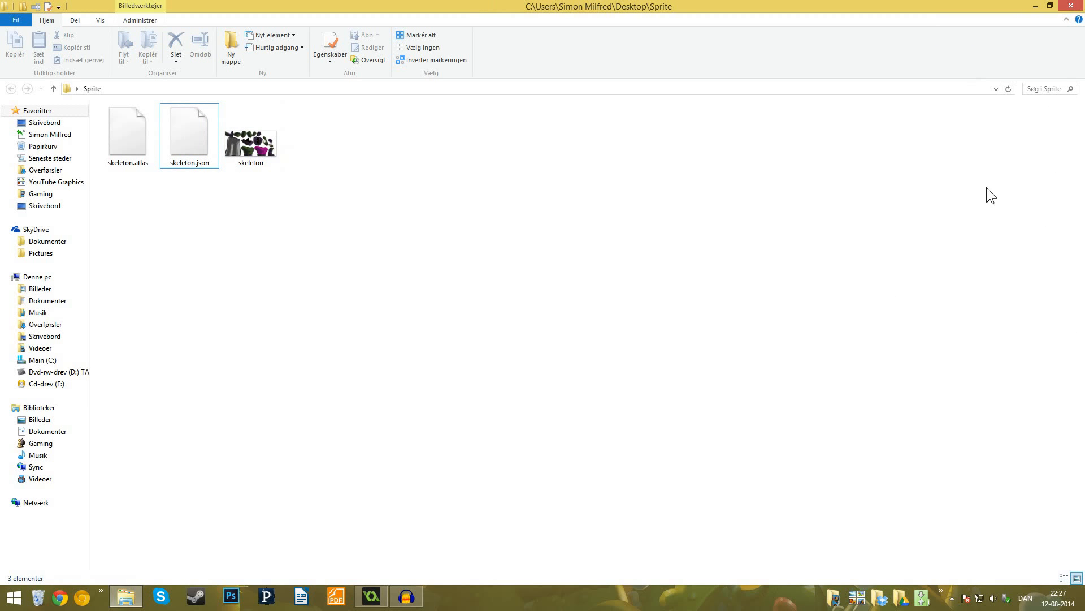
pyautogui.click(1071, 5)
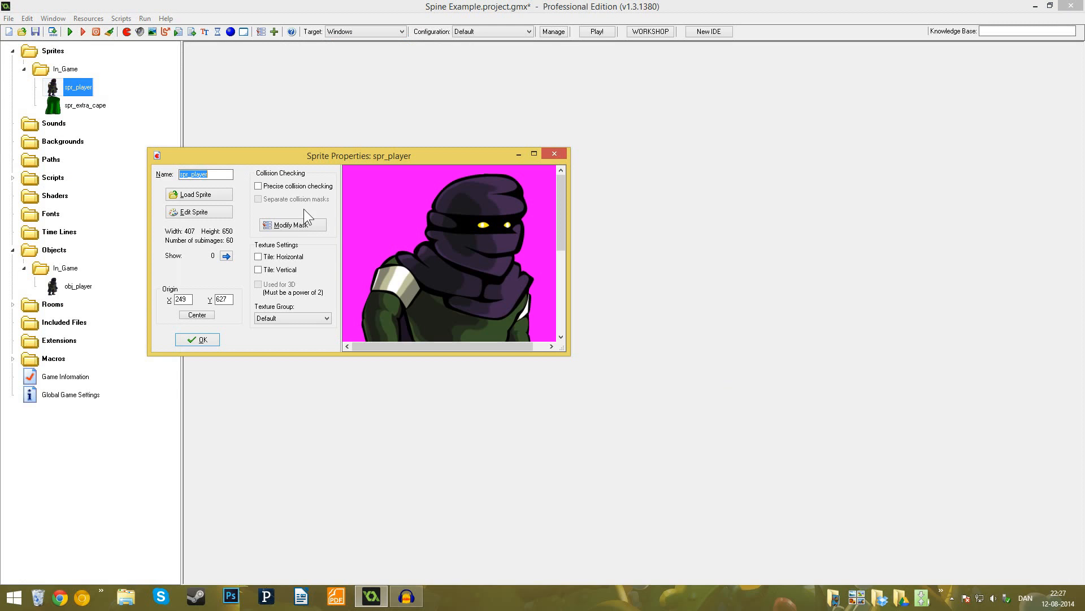
# - In GameMaker: Studio, load skeleton.json from the Sprite folder into spr_player, accept the sprite, and test-run the game
pyautogui.click(205, 193)
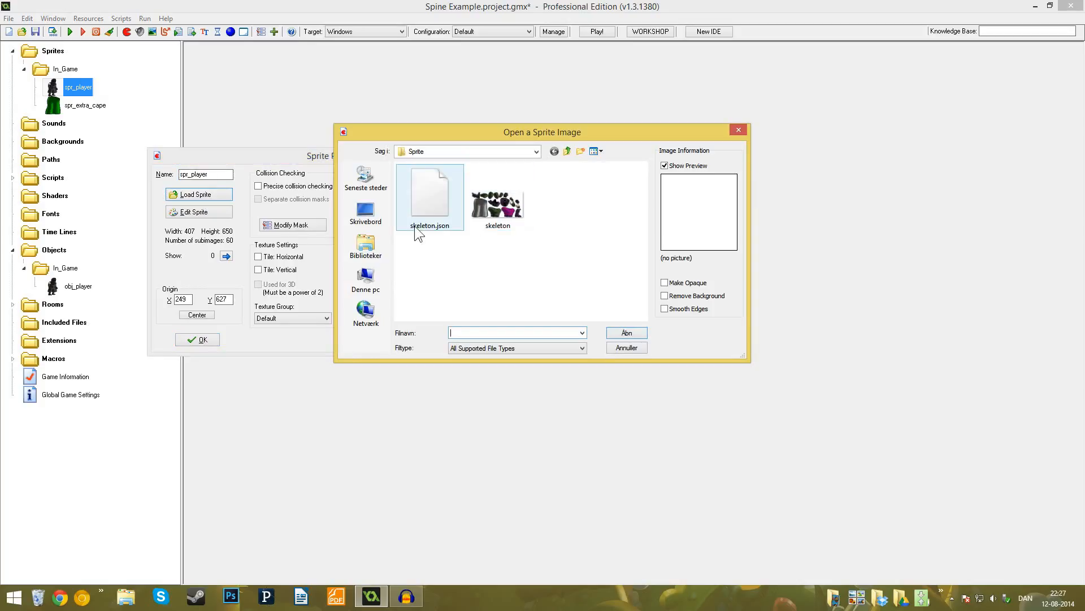
pyautogui.doubleClick(431, 189)
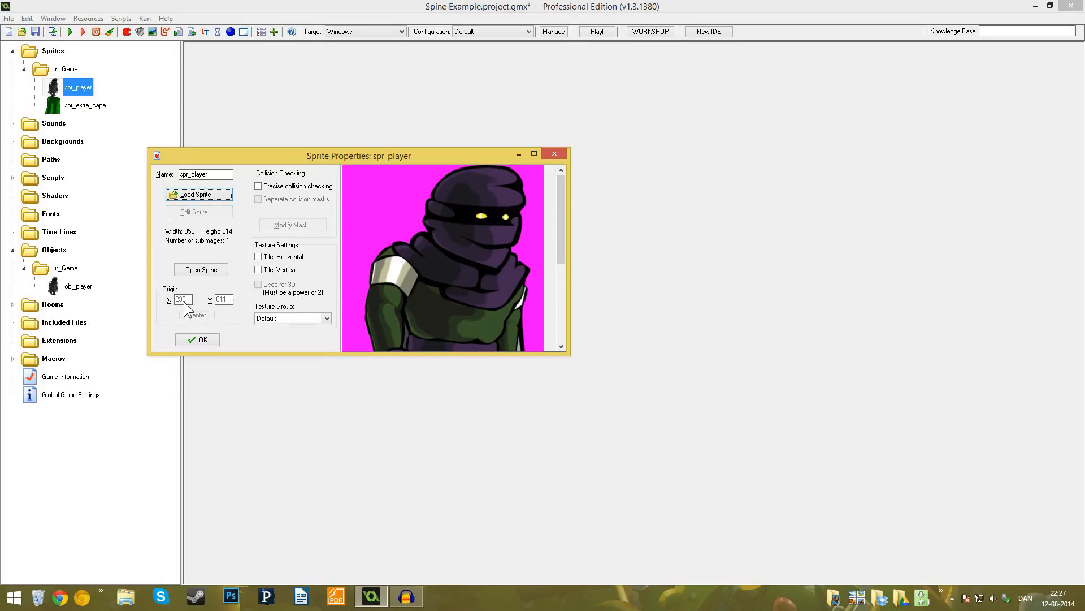
pyautogui.moveTo(558, 222); pyautogui.dragTo(558, 303)
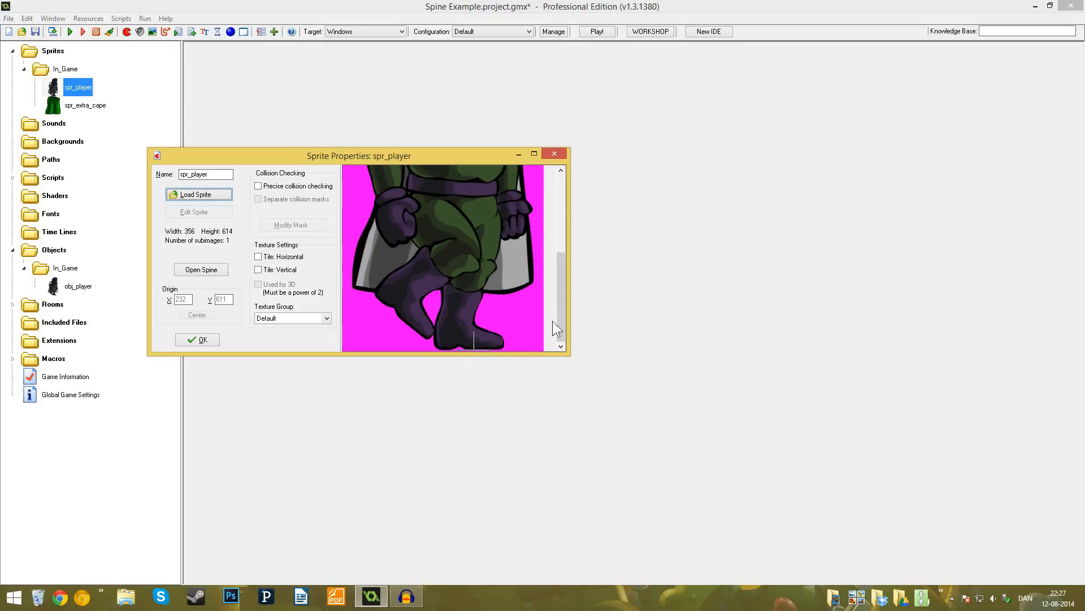
pyautogui.moveTo(565, 315); pyautogui.dragTo(584, 192)
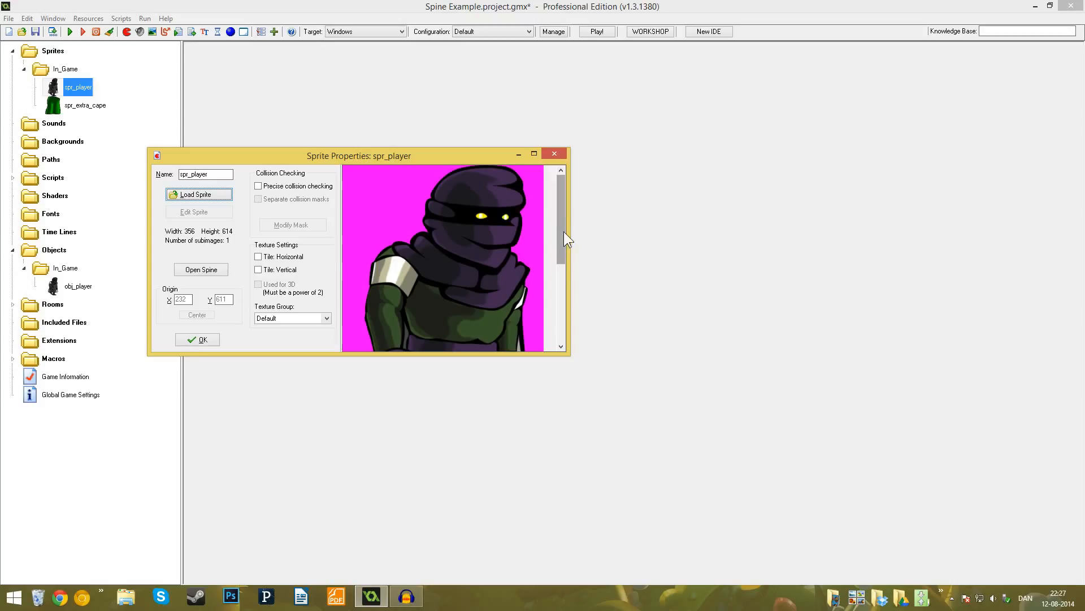
pyautogui.click(197, 339)
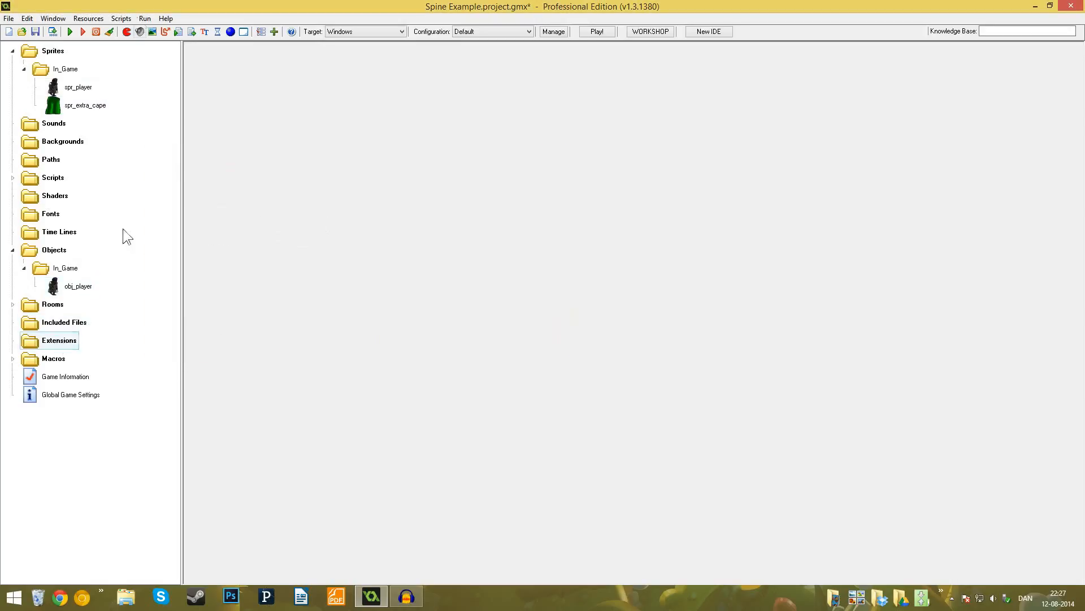
pyautogui.click(71, 32)
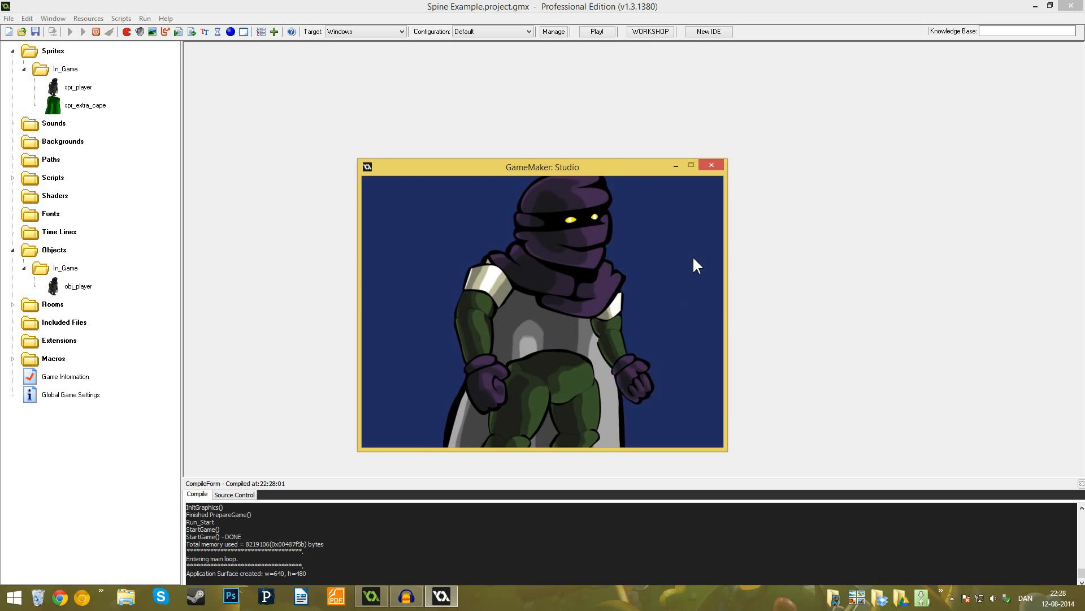
pyautogui.click(719, 167)
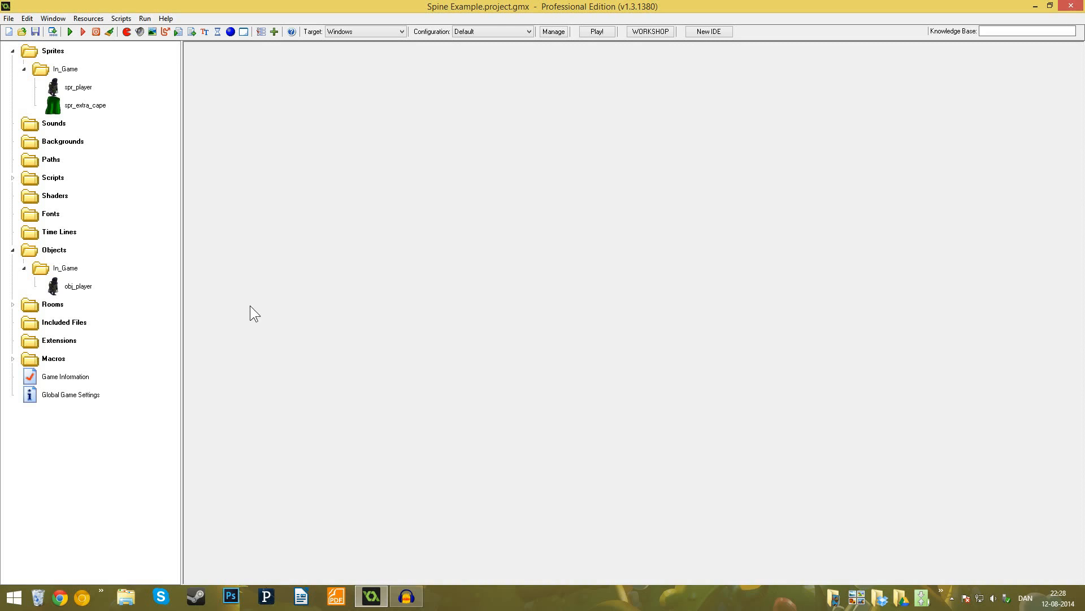
# - Open the Setup code in obj_player's Create event and begin a skeleton_skin_set( call on line 2
pyautogui.doubleClick(78, 286)
pyautogui.doubleClick(461, 188)
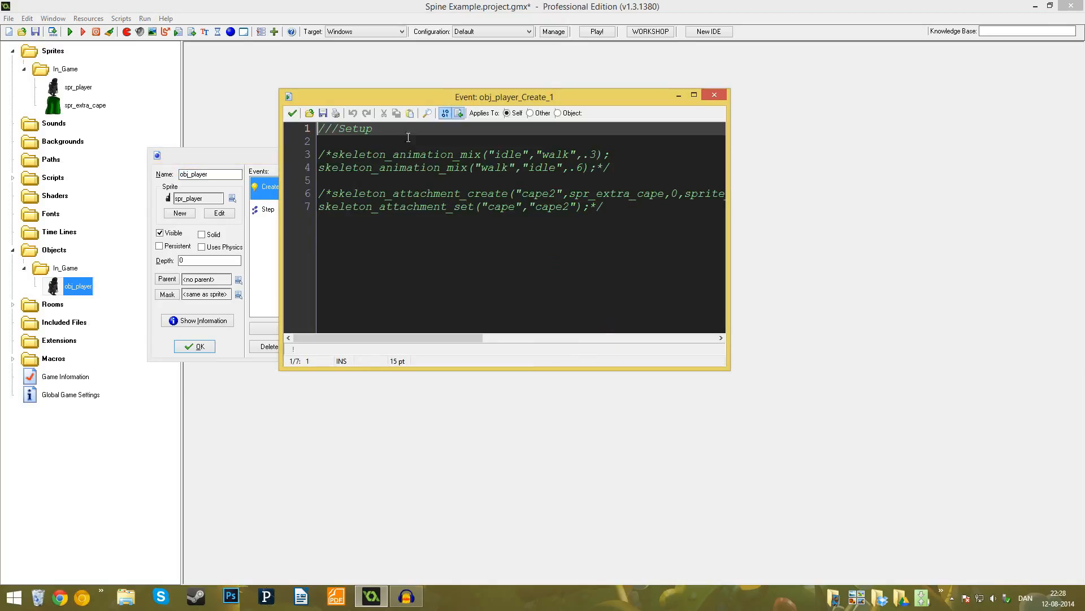
pyautogui.click(406, 141)
pyautogui.write('skel')
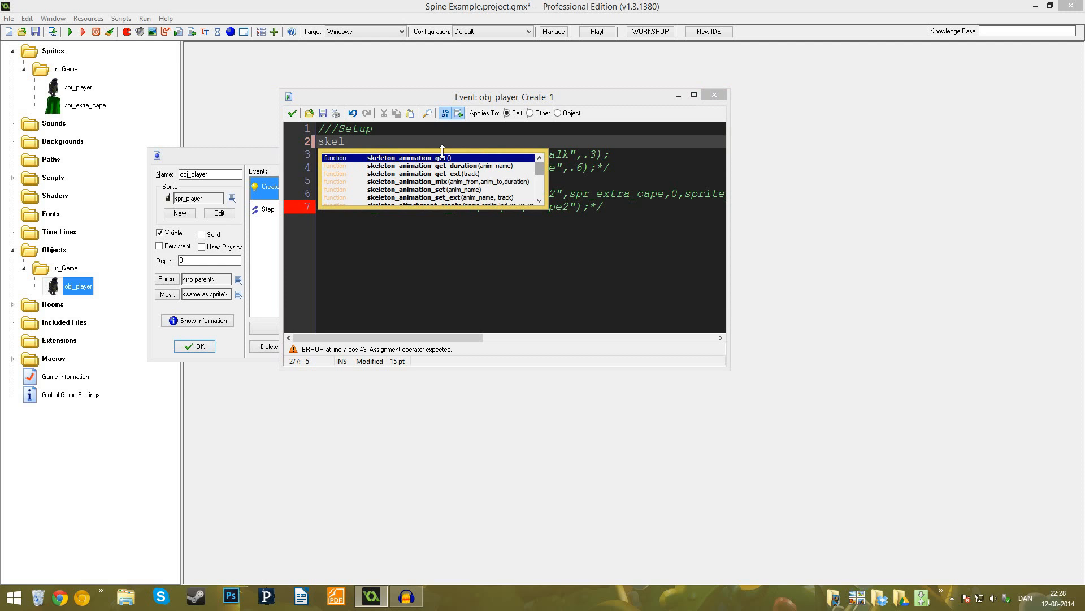
pyautogui.scroll(-1, 450, 180)
pyautogui.scroll(-1, 484, 195)
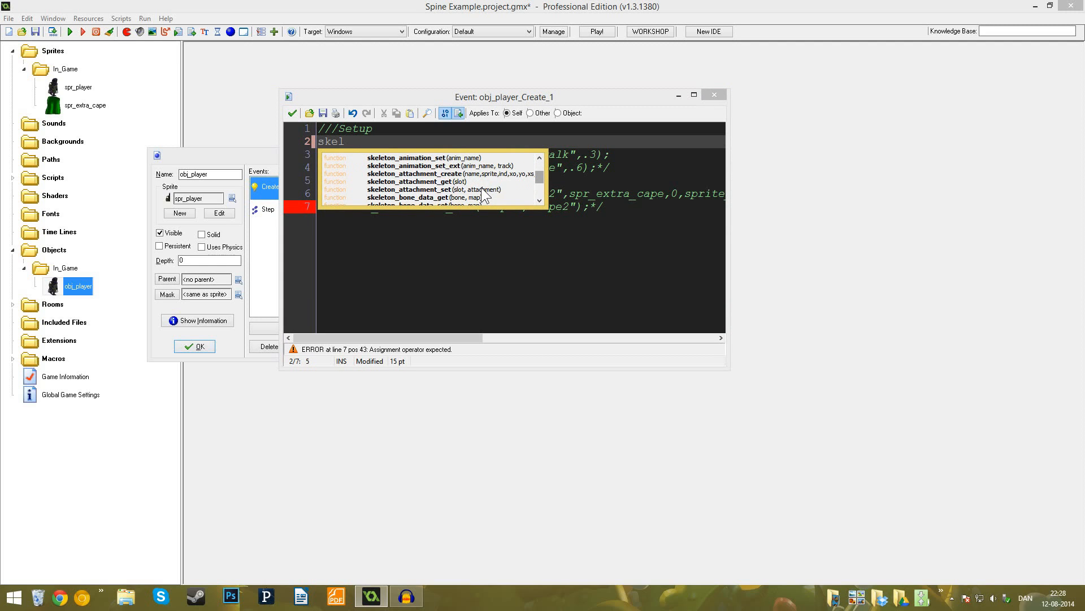
pyautogui.scroll(-2, 483, 195)
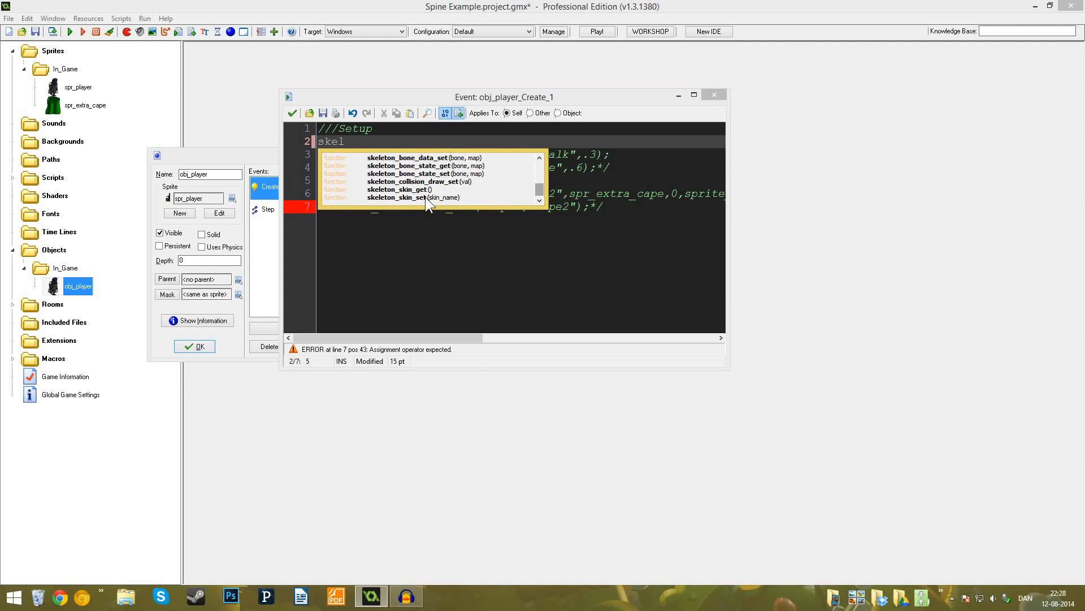
pyautogui.doubleClick(425, 197)
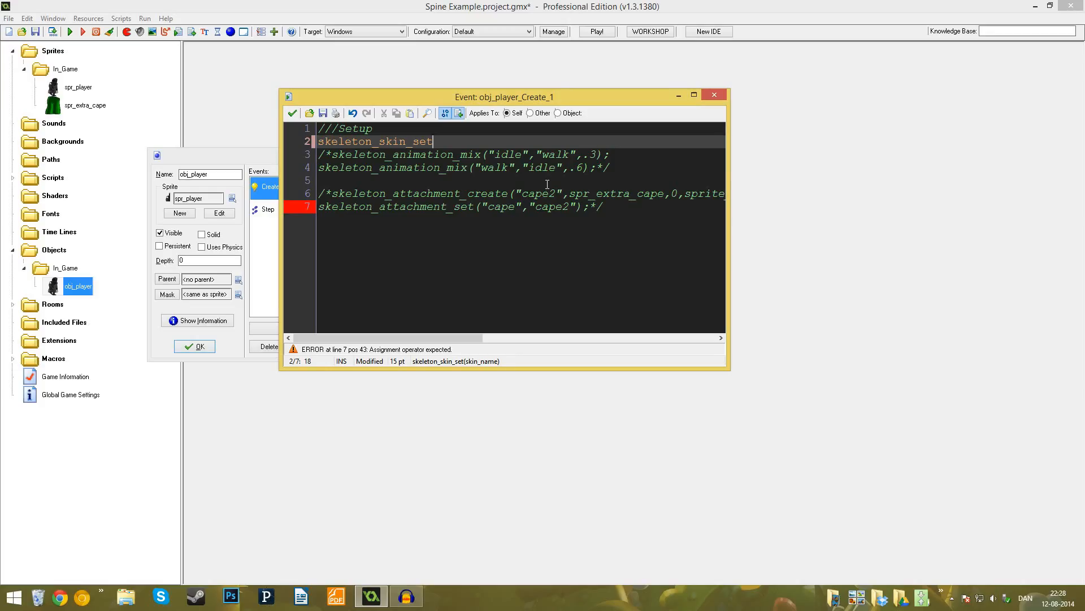
pyautogui.write('(')
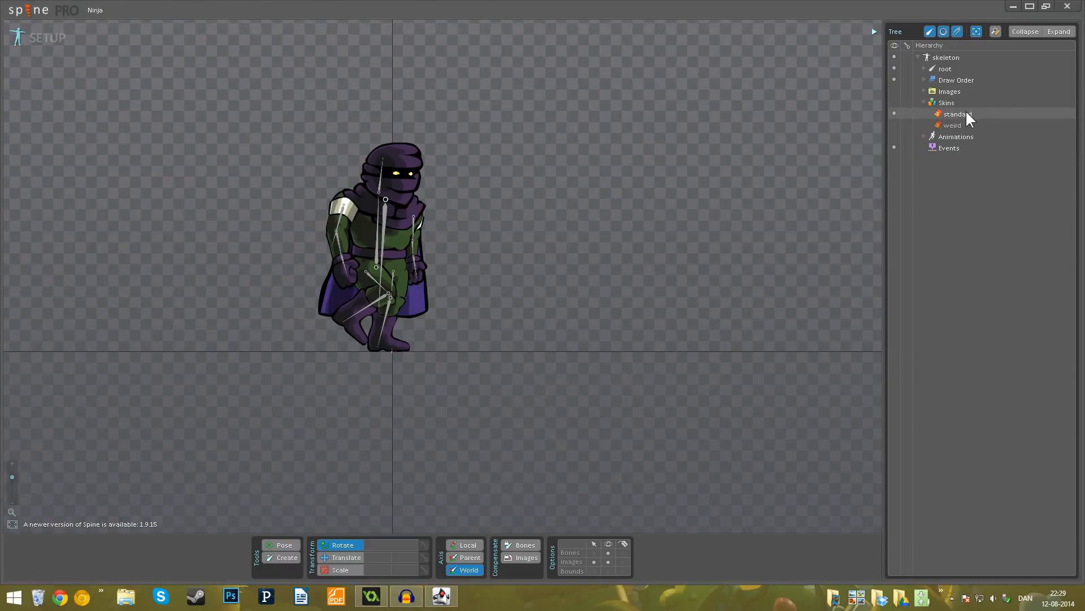
# - Check the skin names in Spine by showing the weird skin and switching back to standard, and return to GameMaker
pyautogui.click(895, 124)
pyautogui.click(894, 115)
pyautogui.click(373, 595)
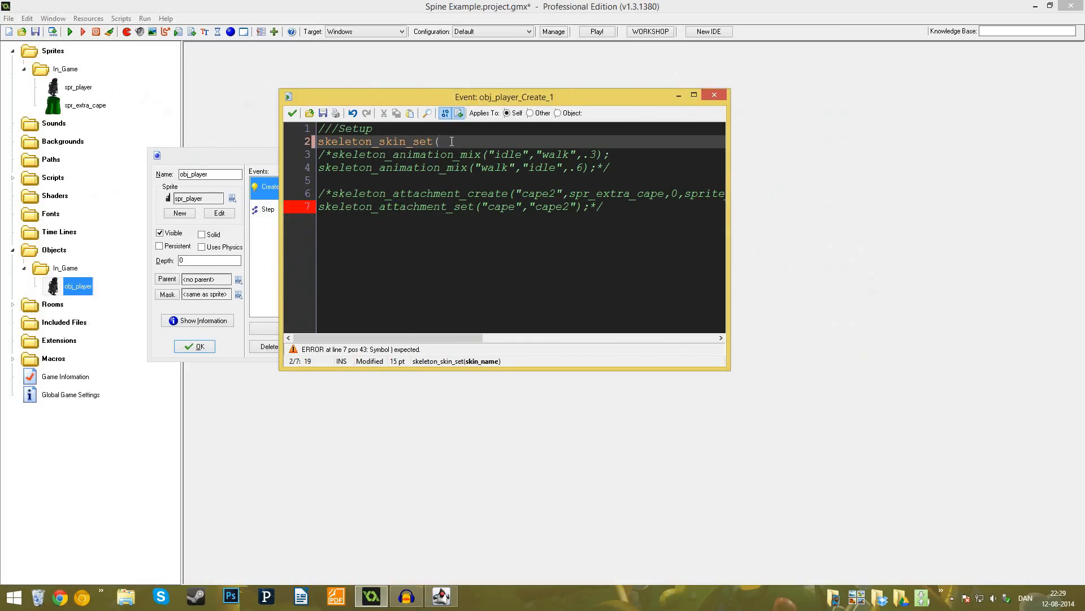
# - Complete the skeleton_skin_set call with the skin name "standard", save the code, and test-run the game
pyautogui.write('"standard')
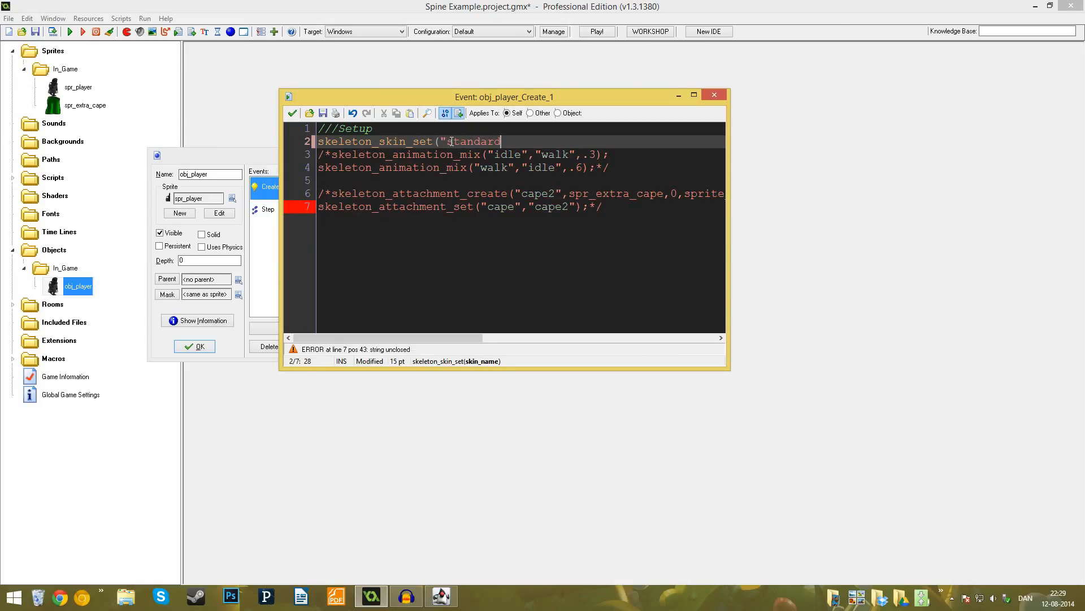
pyautogui.write('");')
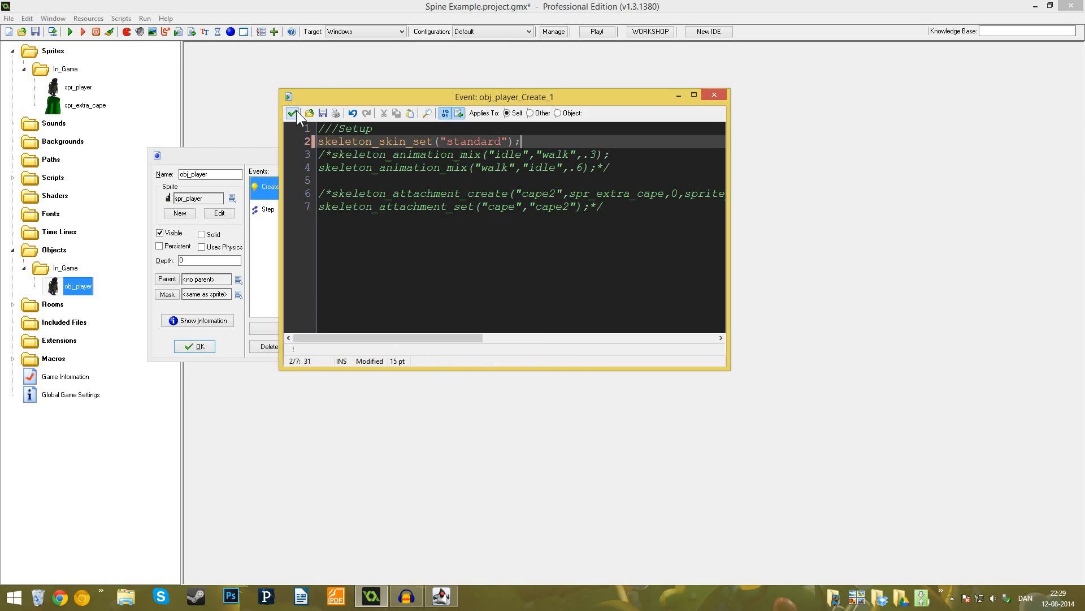
pyautogui.click(294, 112)
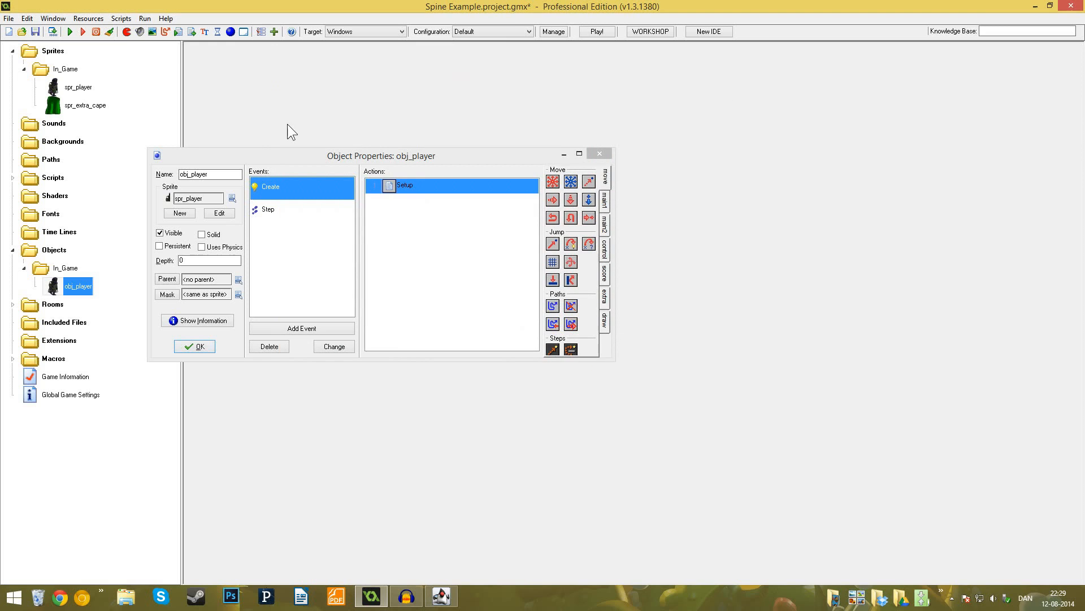
pyautogui.click(87, 33)
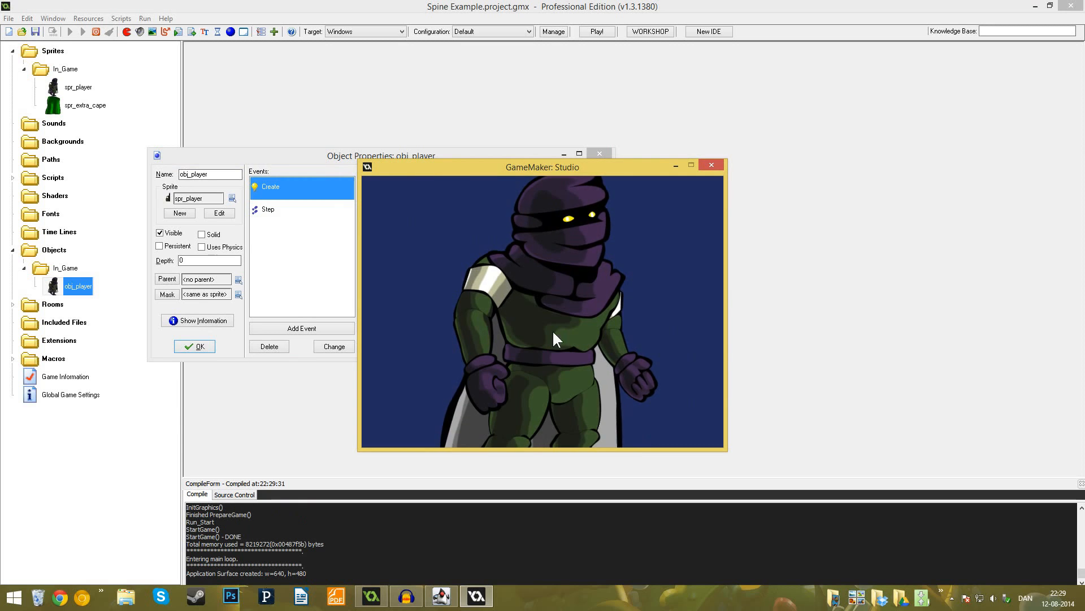
pyautogui.click(710, 165)
# - Reopen the Setup code, change the skeleton_skin_set argument to "weird" and save the code
pyautogui.doubleClick(514, 190)
pyautogui.click(448, 142)
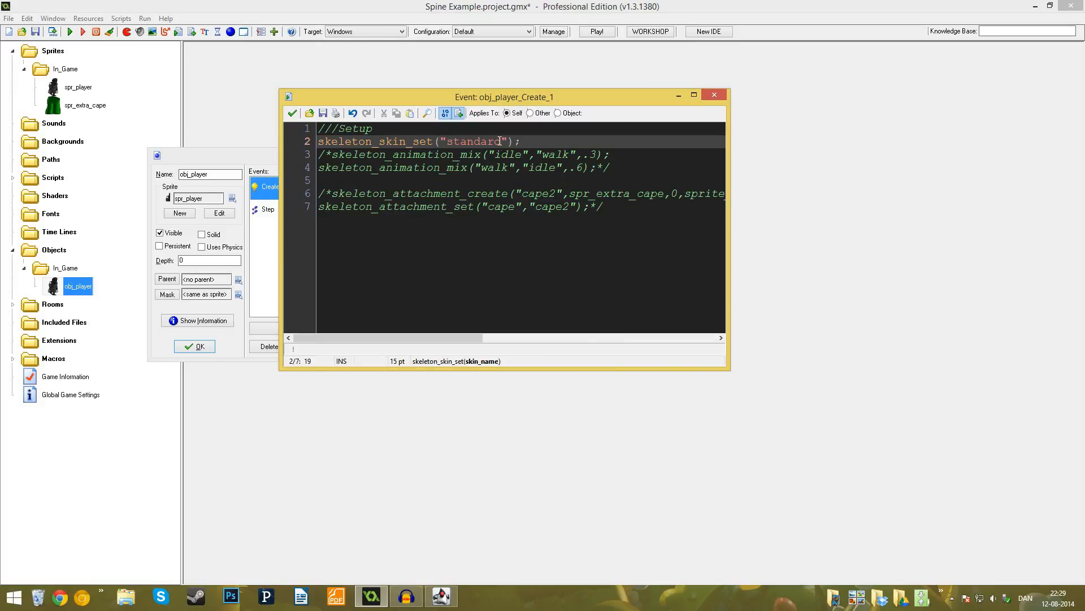
pyautogui.moveTo(501, 141); pyautogui.dragTo(451, 145)
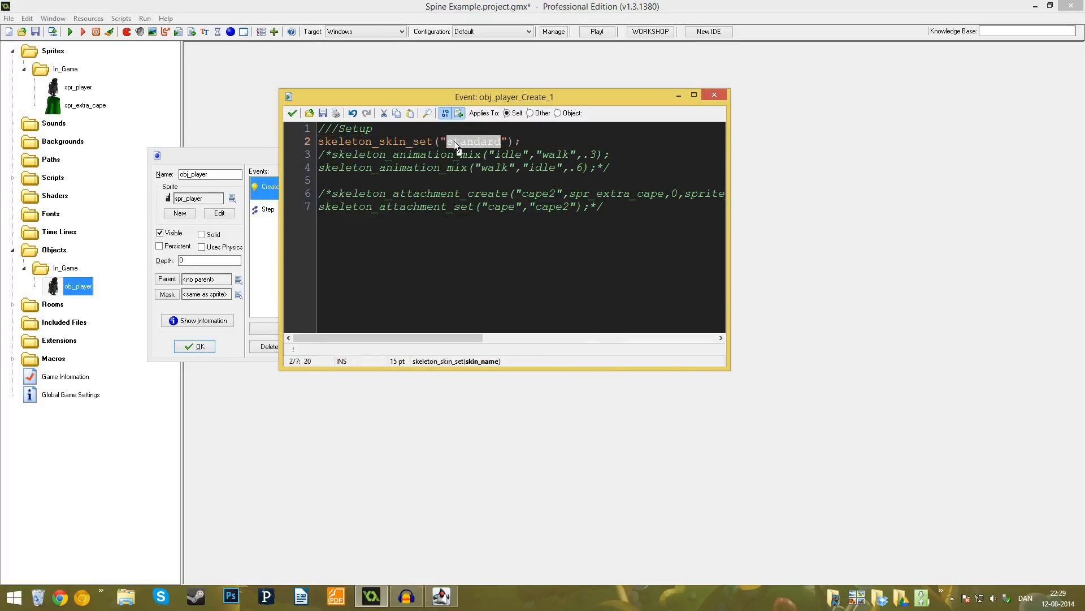
pyautogui.write('wei')
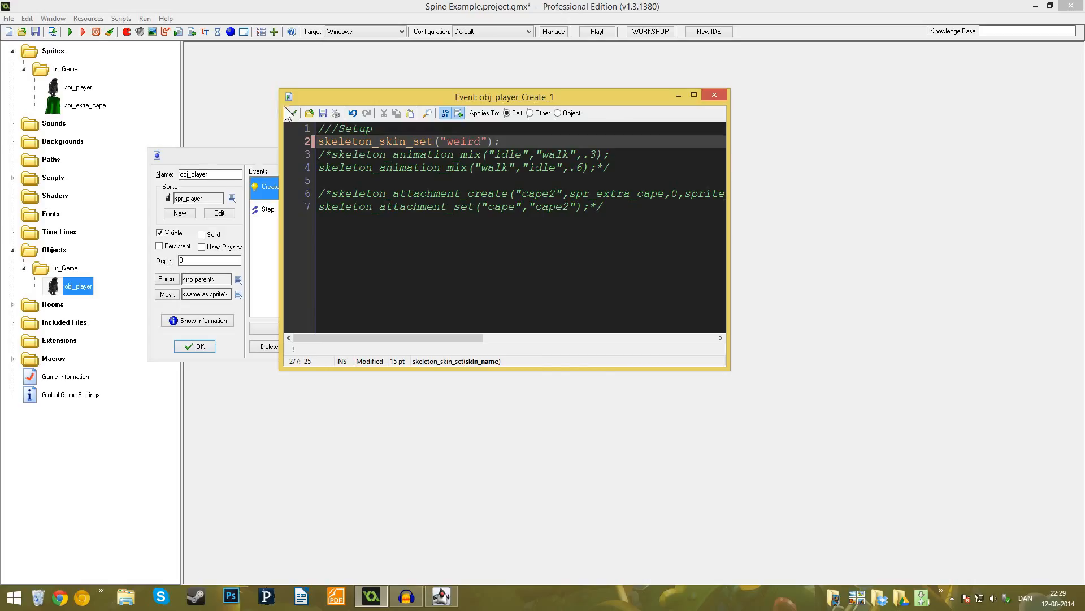
pyautogui.click(291, 112)
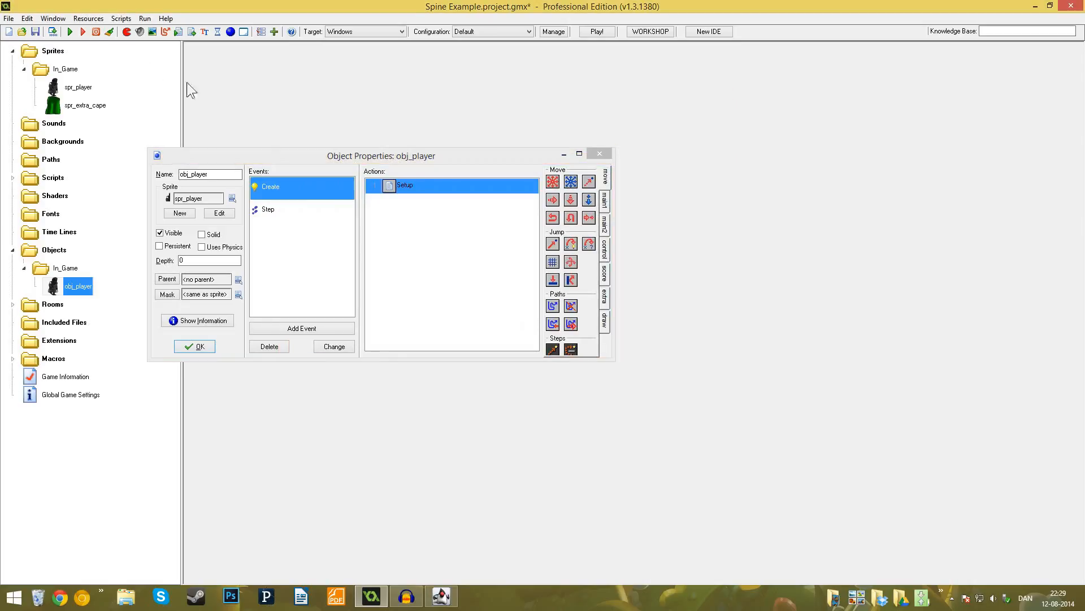
# - Test-run the game to check the weird skin, close it, and view the properties of spr_player
pyautogui.click(70, 31)
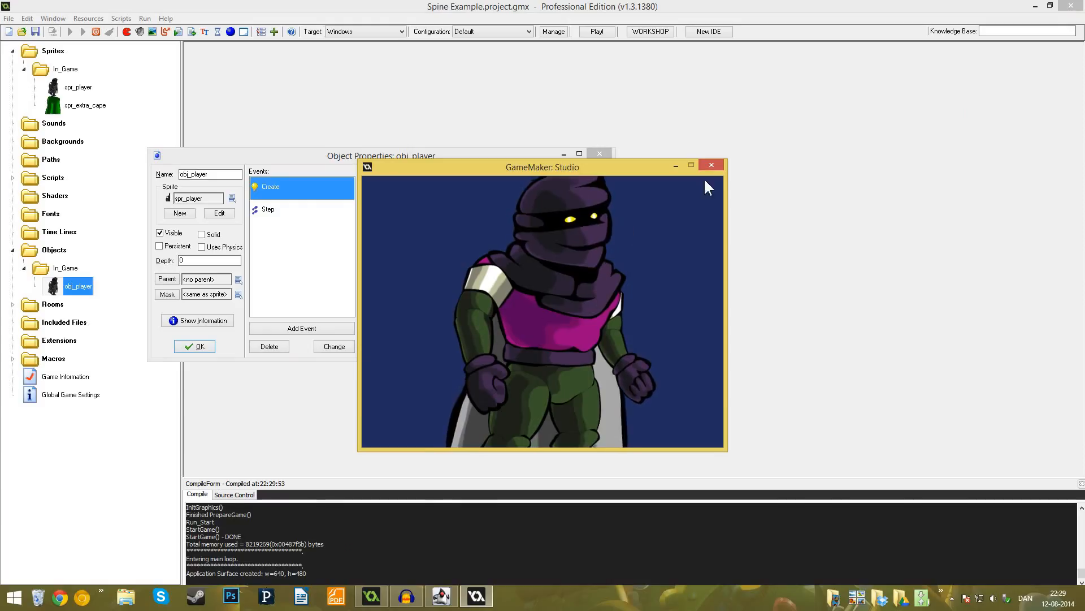
pyautogui.click(712, 165)
pyautogui.click(271, 215)
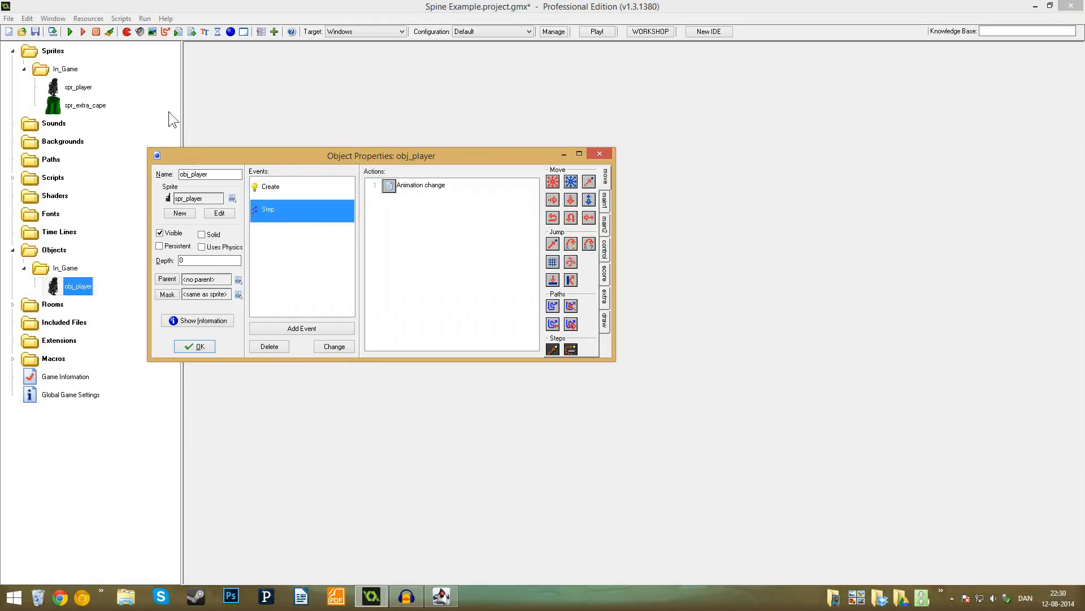
pyautogui.doubleClick(78, 87)
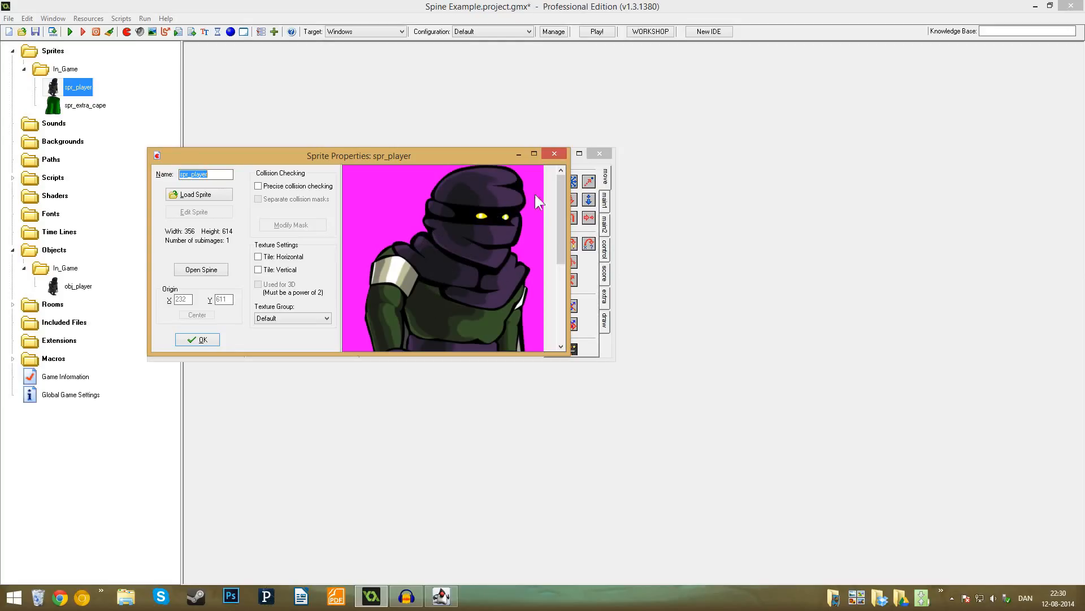
pyautogui.click(195, 338)
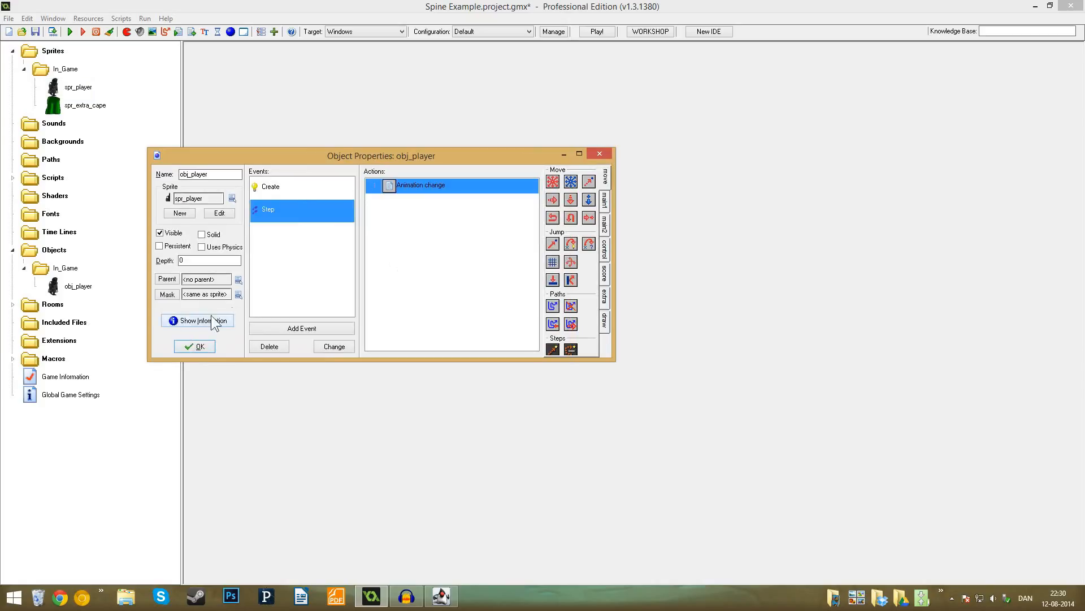
# - Review the skeleton_skin_set line in the Create event's Setup code and close the code
pyautogui.click(280, 191)
pyautogui.doubleClick(383, 187)
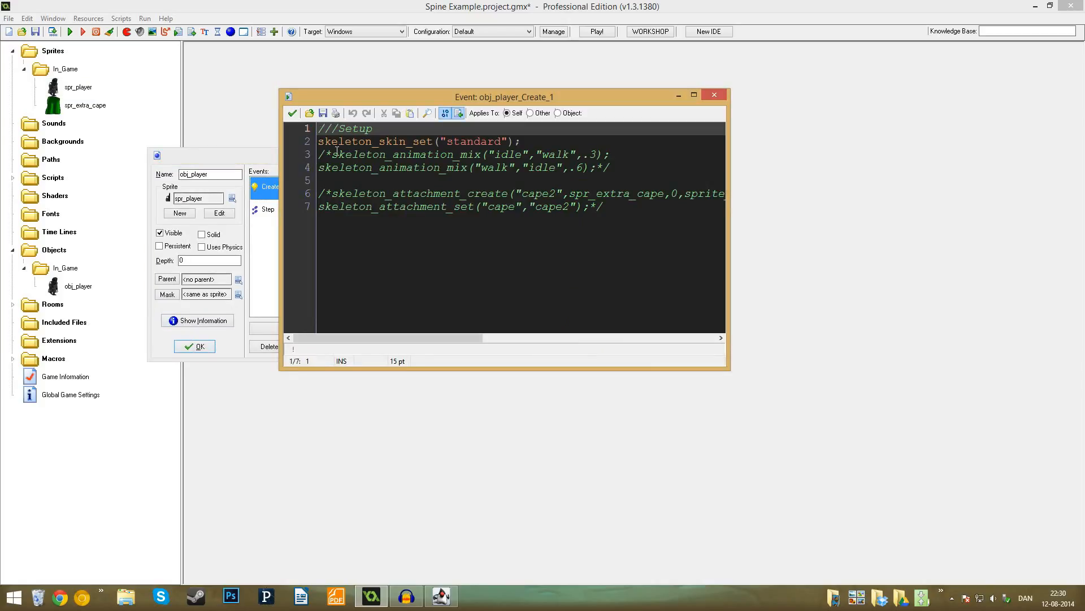
pyautogui.click(522, 143)
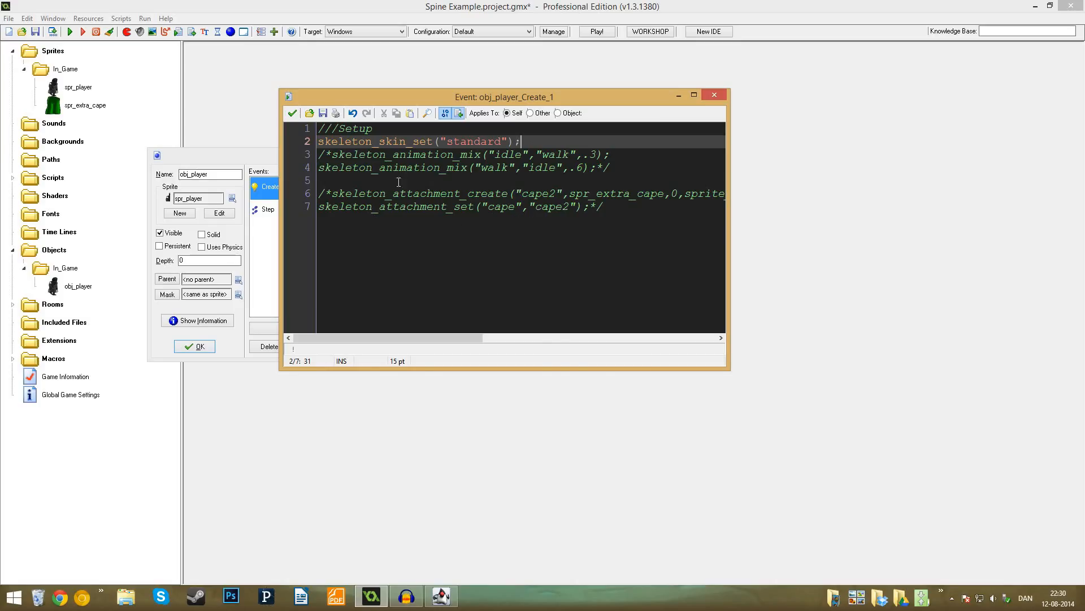
pyautogui.click(293, 113)
# - Open the Animation change code in the Step event and uncomment the whole keyboard_check(vk_right) block
pyautogui.click(281, 208)
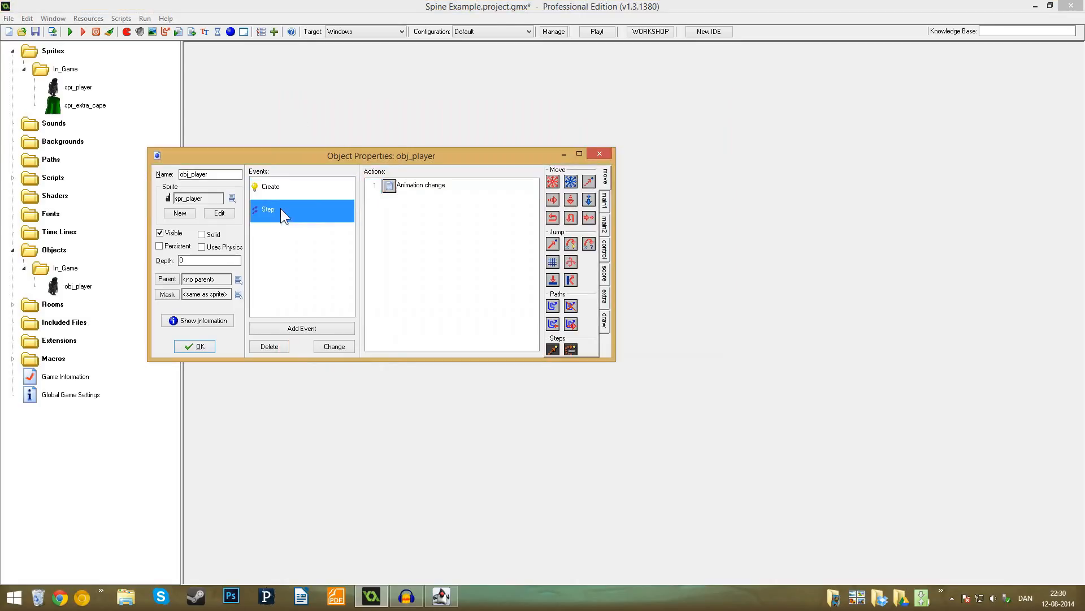
pyautogui.doubleClick(395, 187)
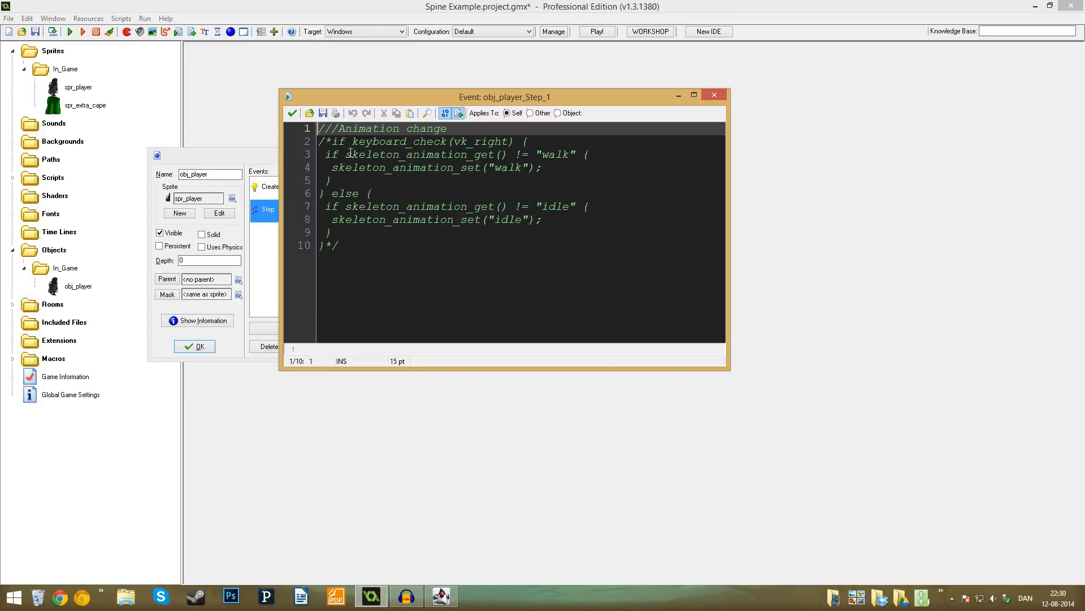
pyautogui.moveTo(318, 141); pyautogui.dragTo(331, 141)
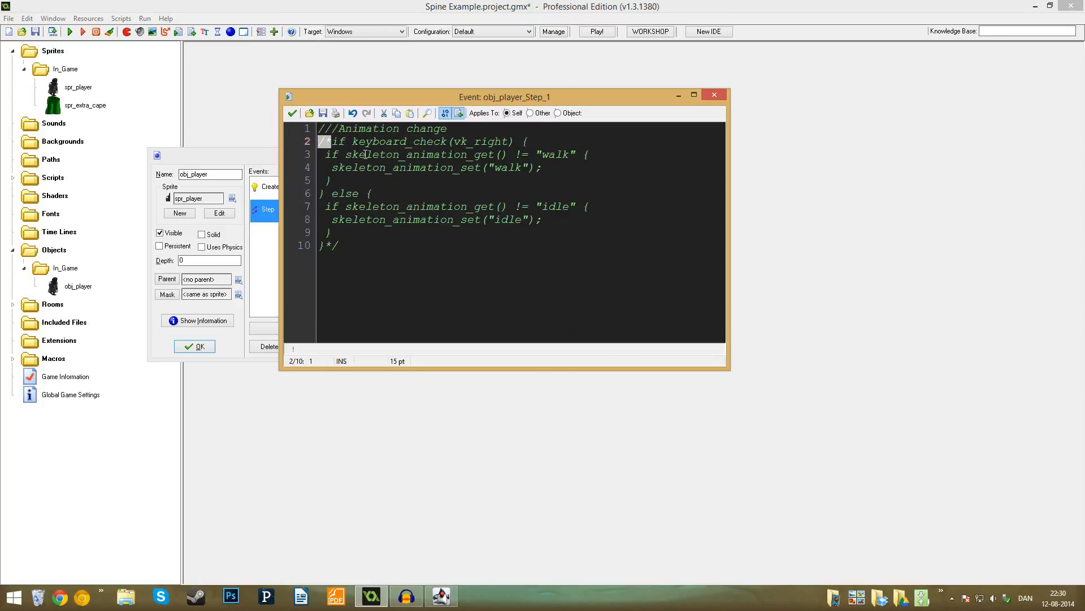
pyautogui.press('Delete')
pyautogui.click(343, 245)
pyautogui.press('BackSpace')
pyautogui.press('BackSpace')
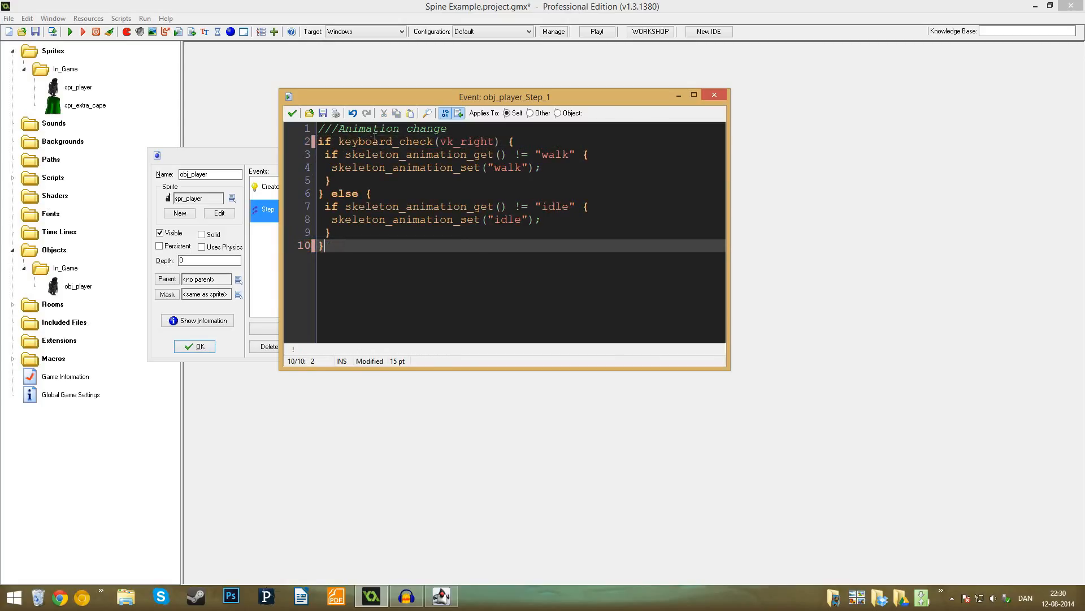
# - Examine how the code checks the right key and the current animation before setting "walk" or "idle"
pyautogui.moveTo(339, 141); pyautogui.dragTo(517, 142)
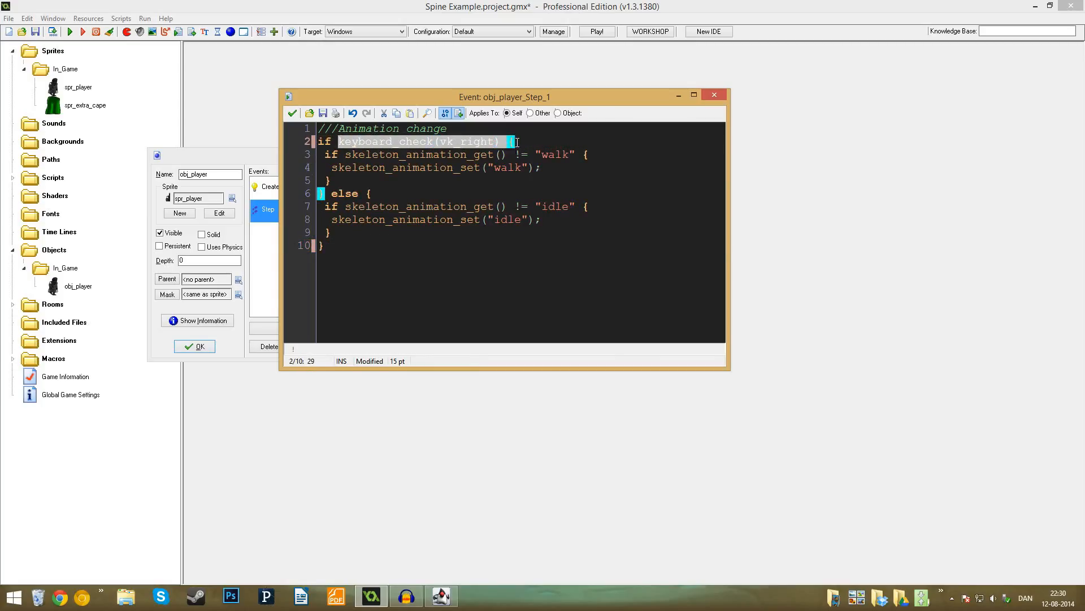
pyautogui.click(518, 142)
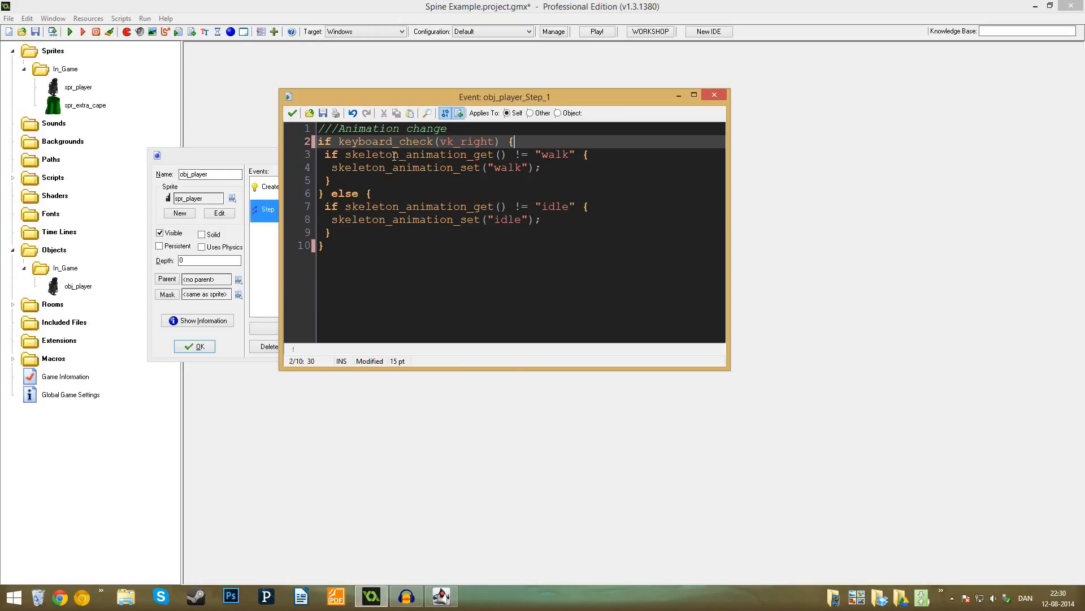
pyautogui.doubleClick(347, 157)
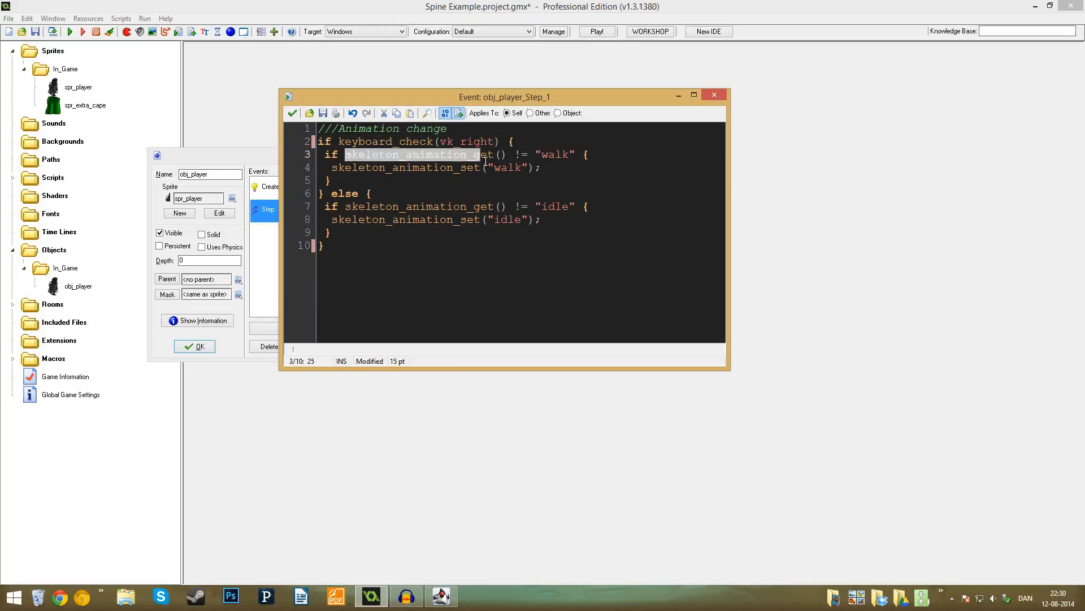
pyautogui.click(536, 154)
pyautogui.doubleClick(553, 155)
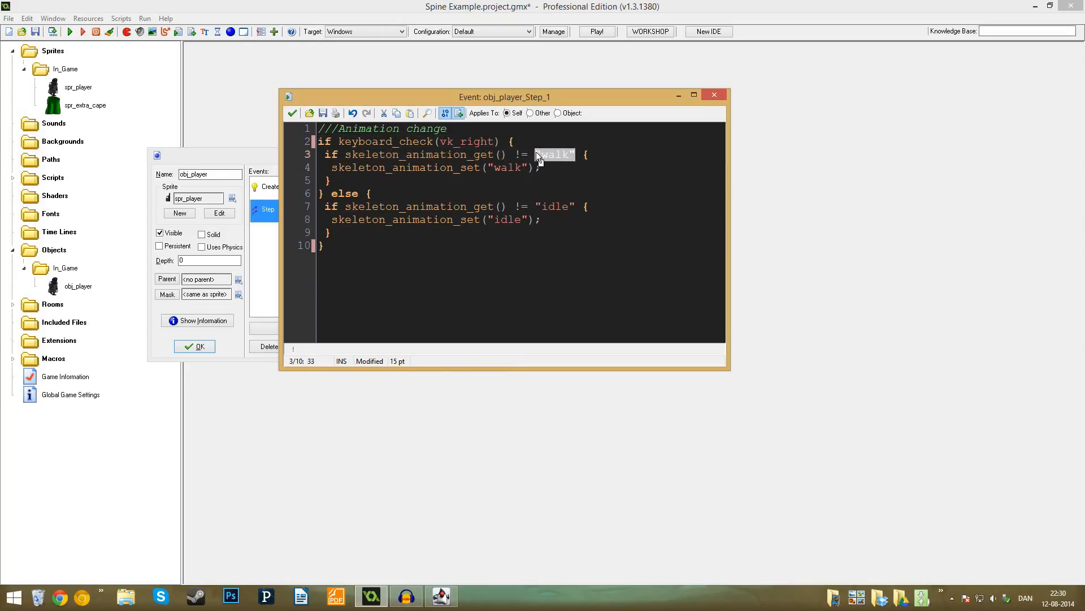
pyautogui.click(525, 168)
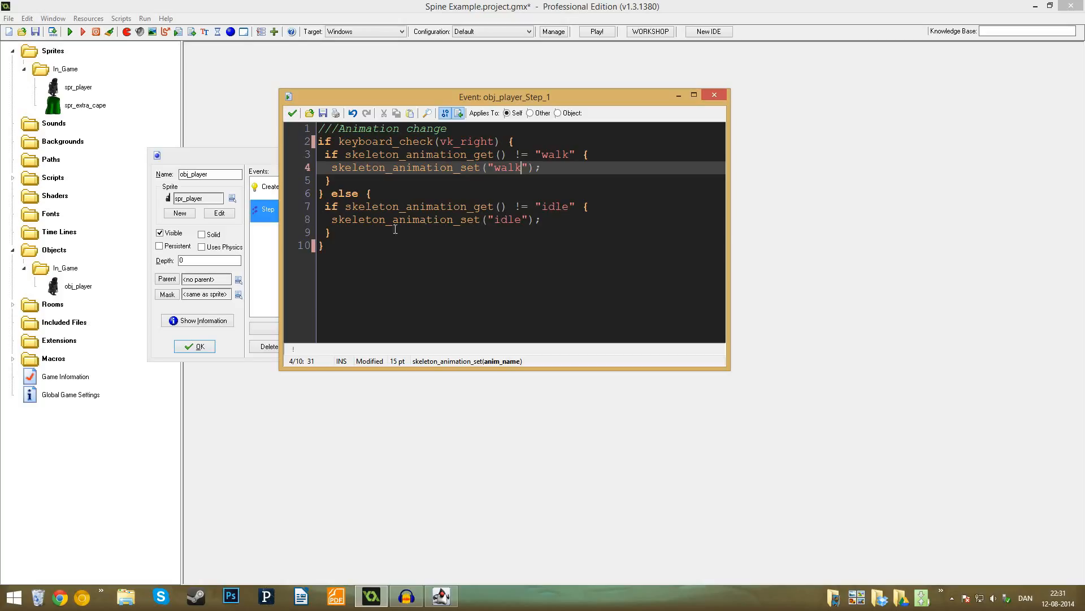
pyautogui.moveTo(332, 220); pyautogui.dragTo(489, 219)
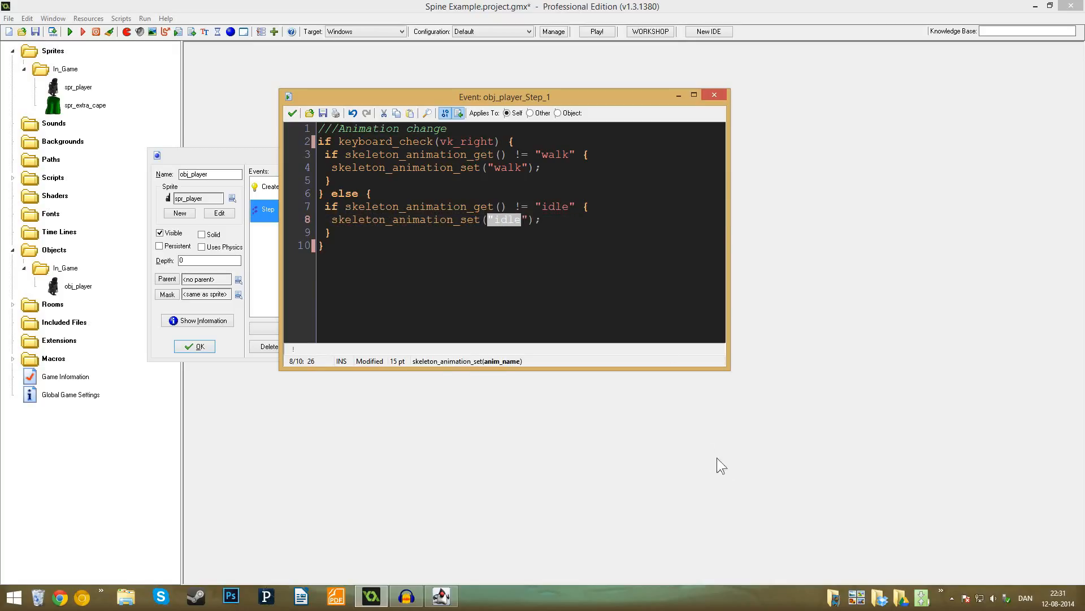
pyautogui.click(488, 501)
pyautogui.click(598, 281)
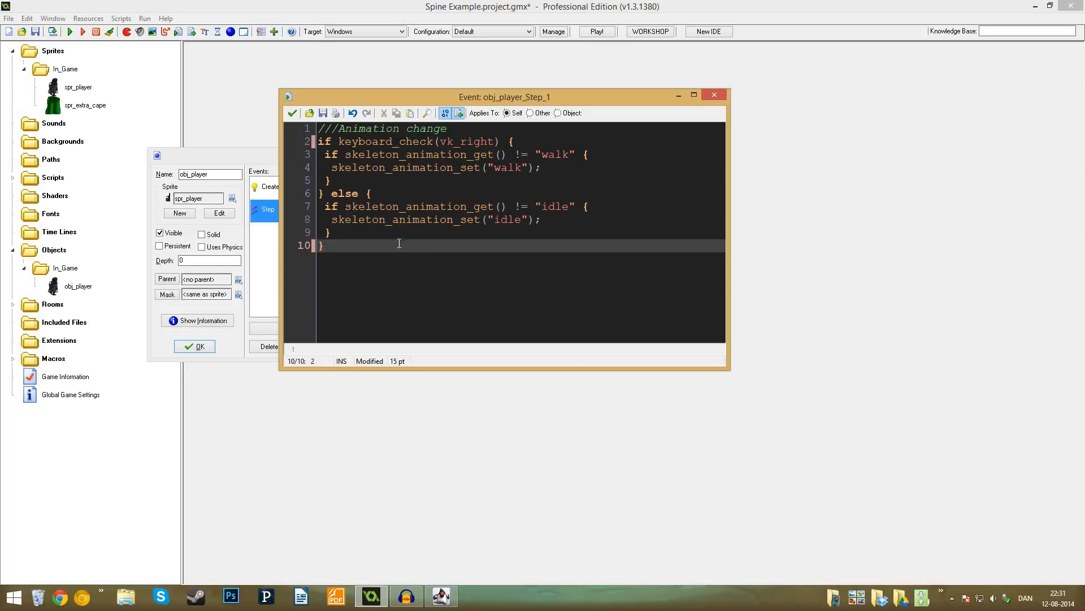
pyautogui.click(373, 232)
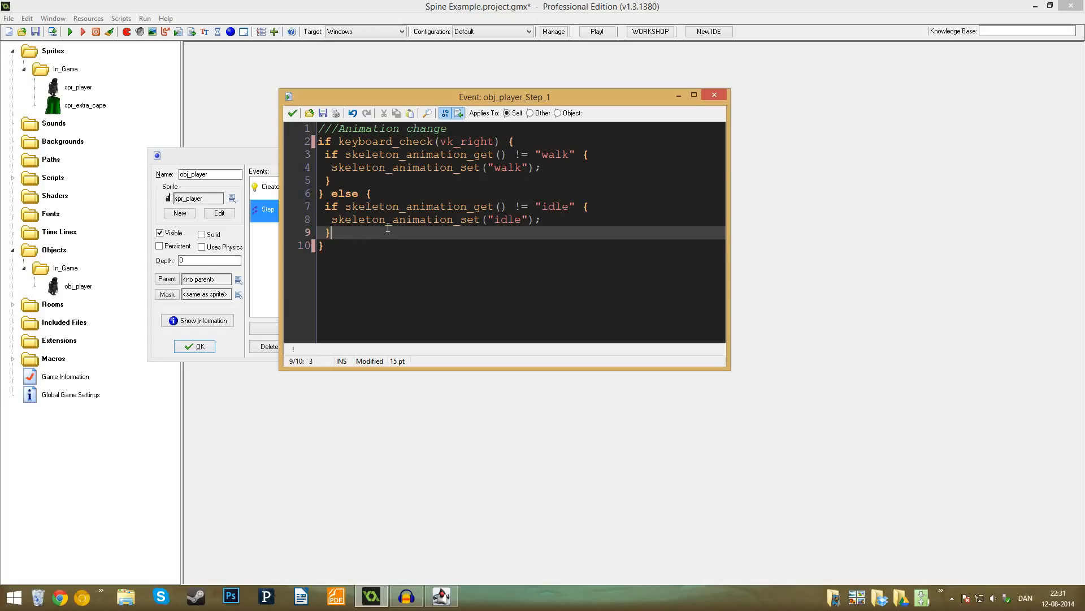
# - Save the Animation change code, test-run the game to check the animation switching, and close it
pyautogui.click(292, 113)
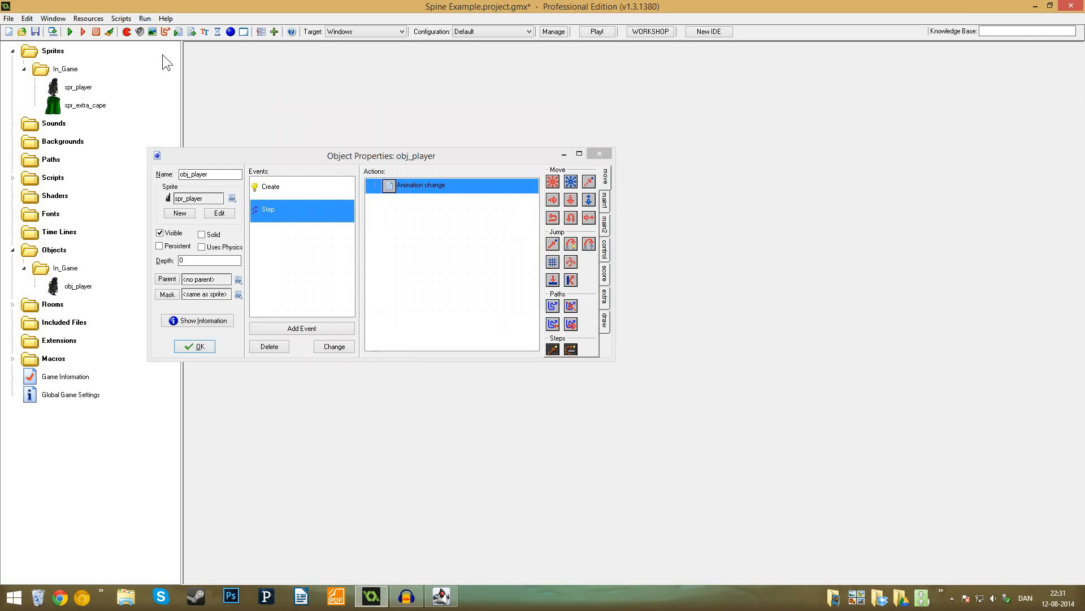
pyautogui.click(70, 32)
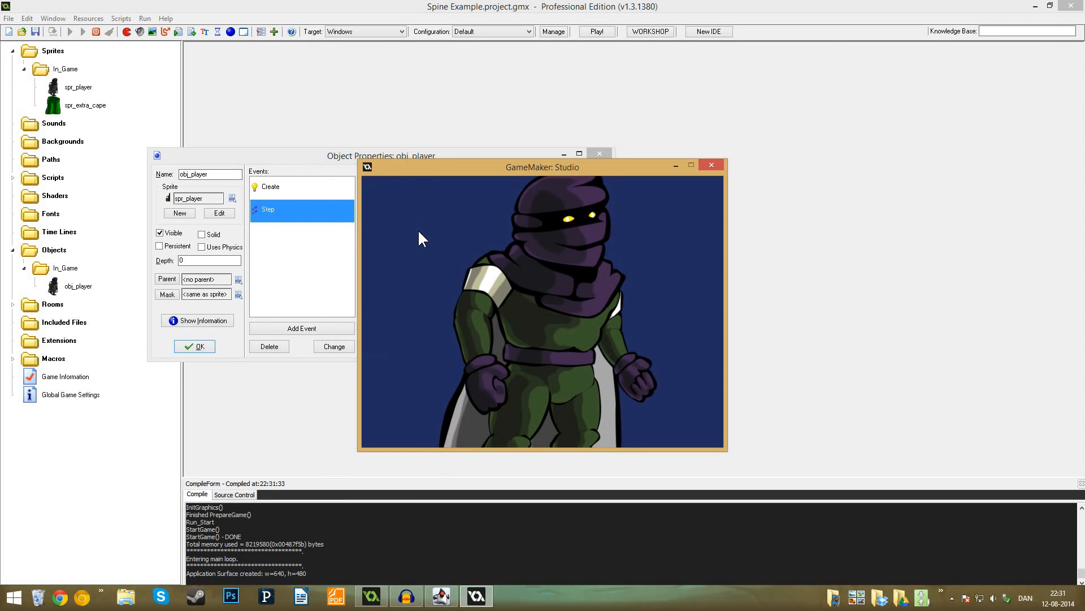
pyautogui.click(703, 163)
# - Open the Setup code in the Create event and uncomment the two skeleton_animation_mix lines between "idle" and "walk"
pyautogui.click(290, 192)
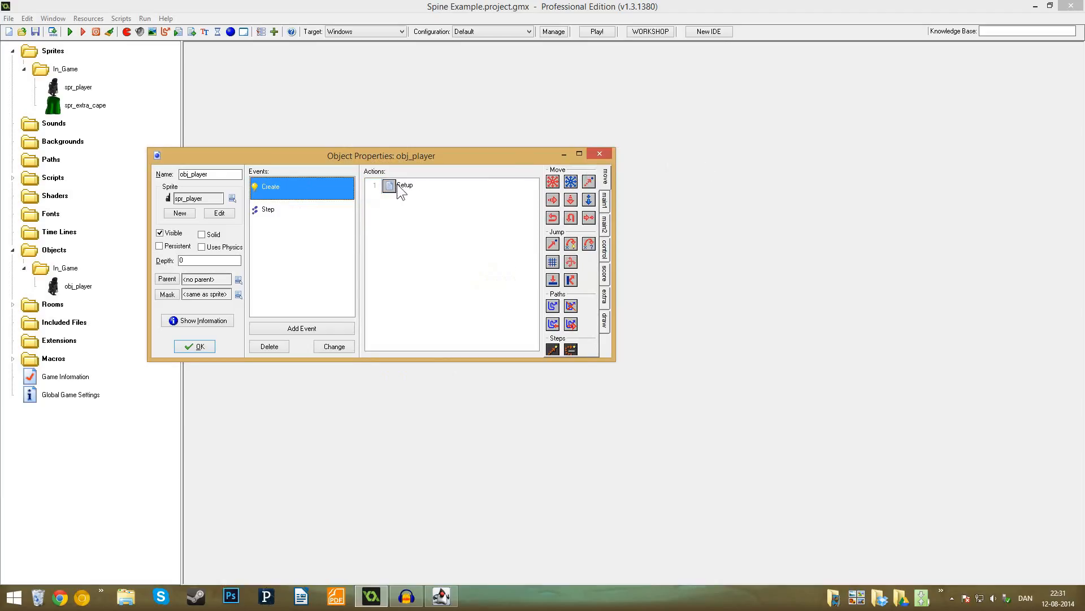
pyautogui.doubleClick(396, 184)
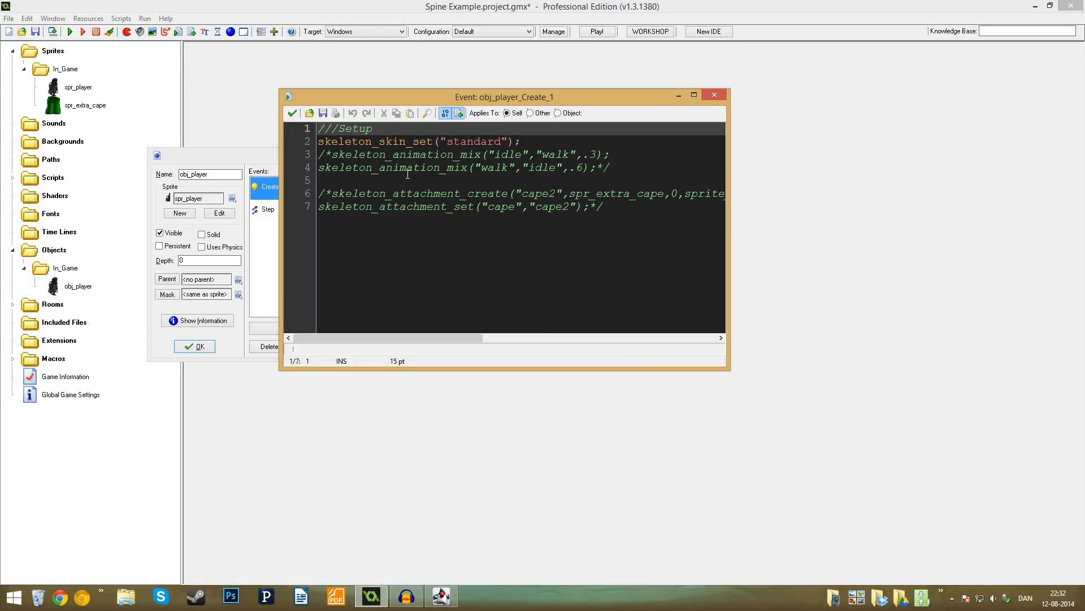
pyautogui.click(332, 155)
pyautogui.press('BackSpace')
pyautogui.press('BackSpace')
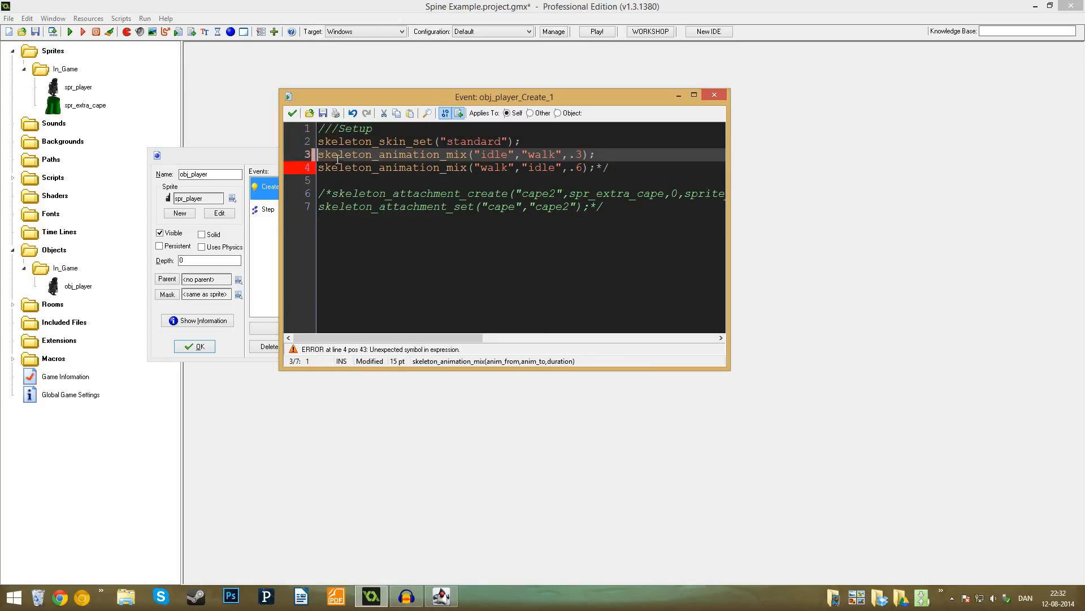
pyautogui.click(595, 168)
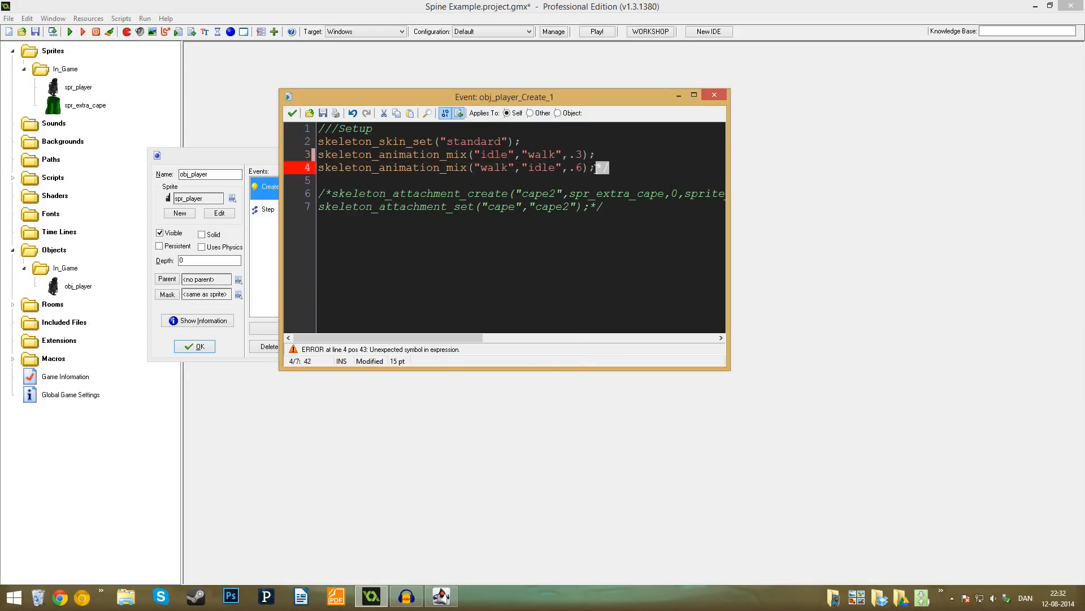
pyautogui.press('Delete')
pyautogui.press('Delete')
# - Examine the from and to animation arguments in the two skeleton_animation_mix calls
pyautogui.click(425, 154)
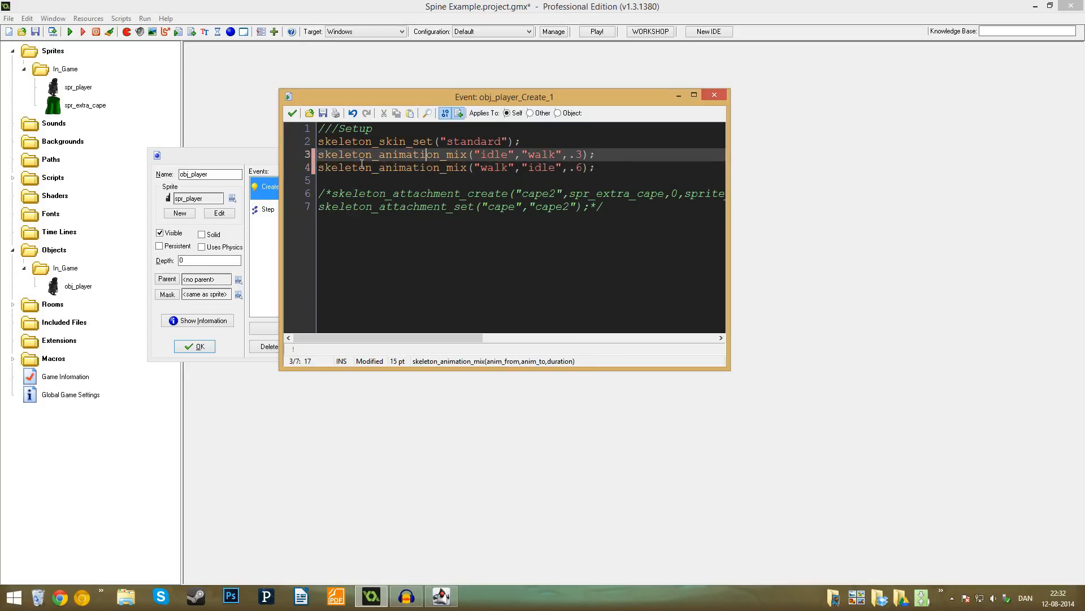
pyautogui.moveTo(326, 157); pyautogui.dragTo(543, 154)
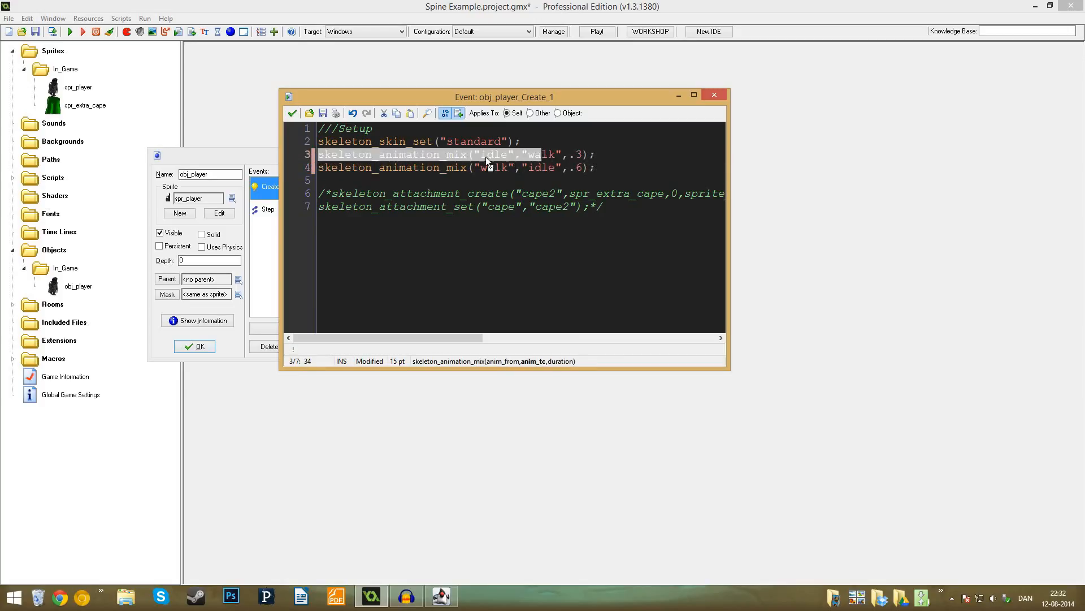
pyautogui.click(462, 158)
pyautogui.click(551, 154)
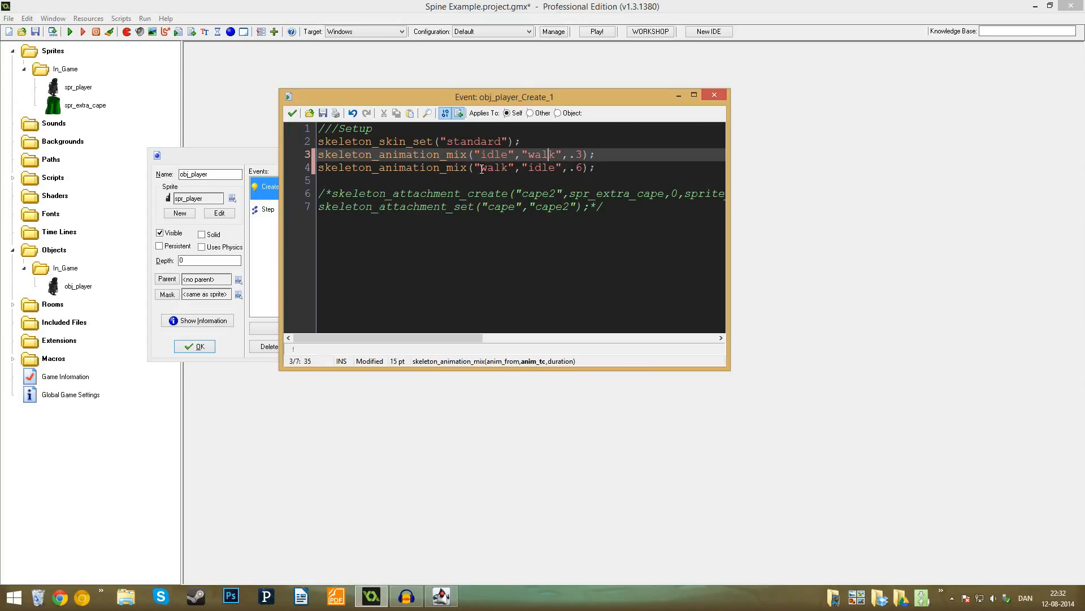
pyautogui.moveTo(482, 169); pyautogui.dragTo(556, 174)
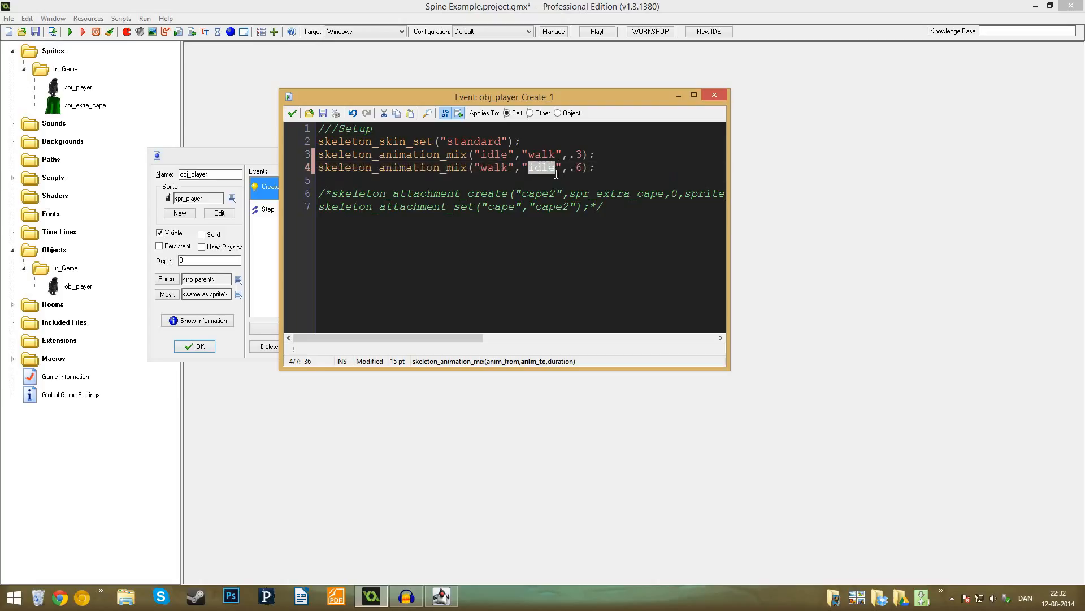
pyautogui.click(560, 170)
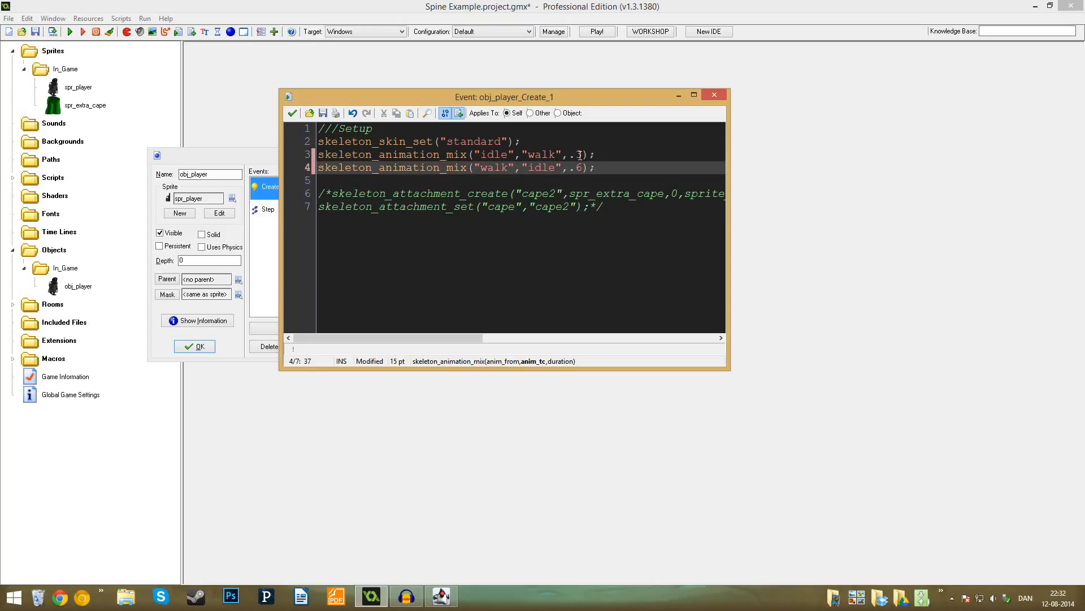
# - Examine the duration arguments of the idle-to-walk and walk-to-idle skeleton_animation_mix calls
pyautogui.doubleClick(579, 154)
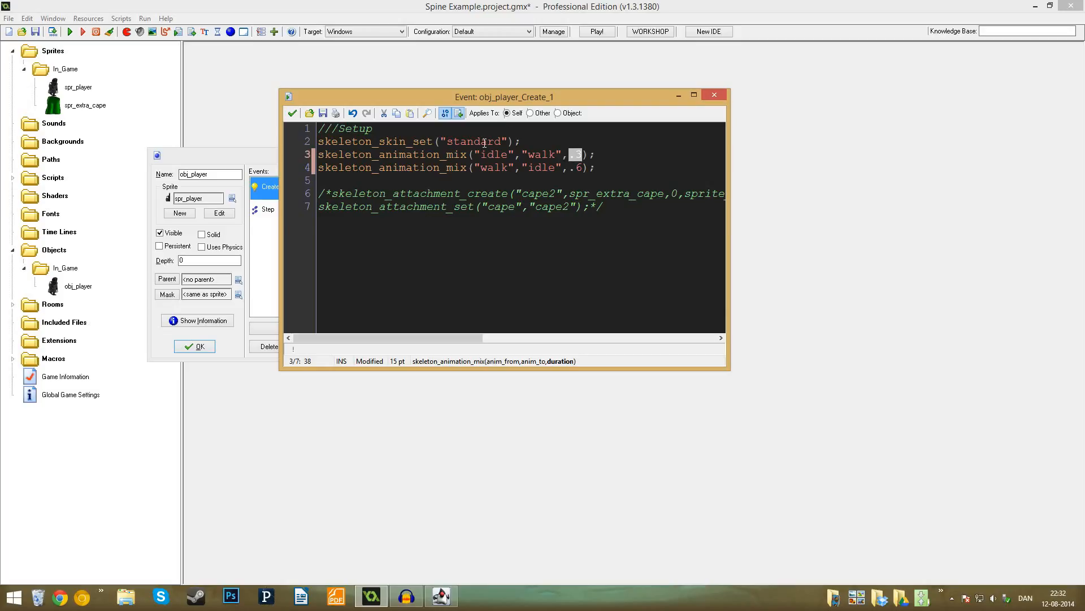
pyautogui.click(576, 156)
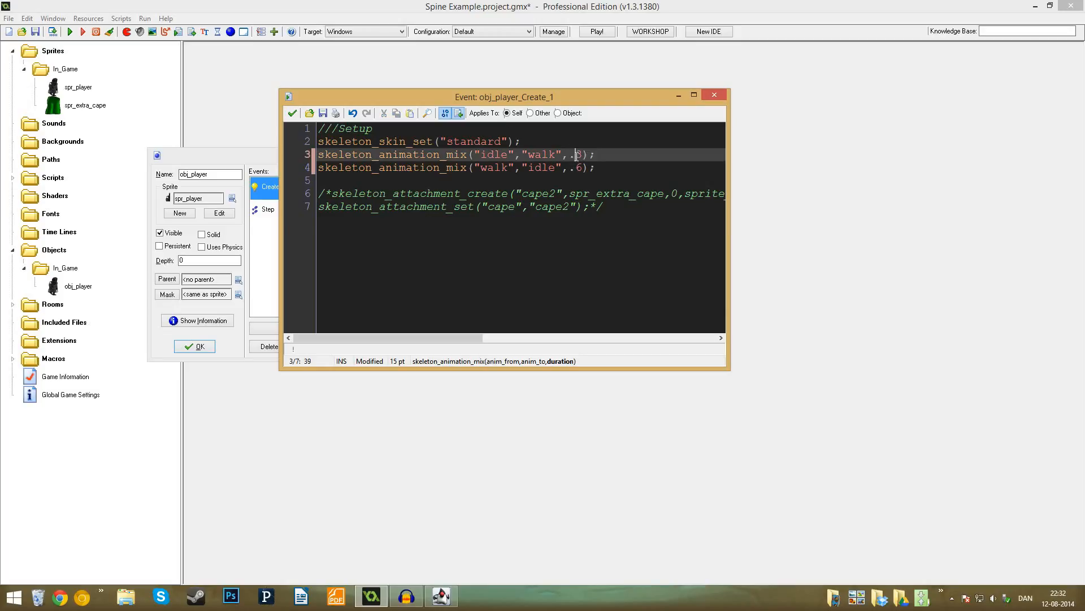
pyautogui.click(596, 154)
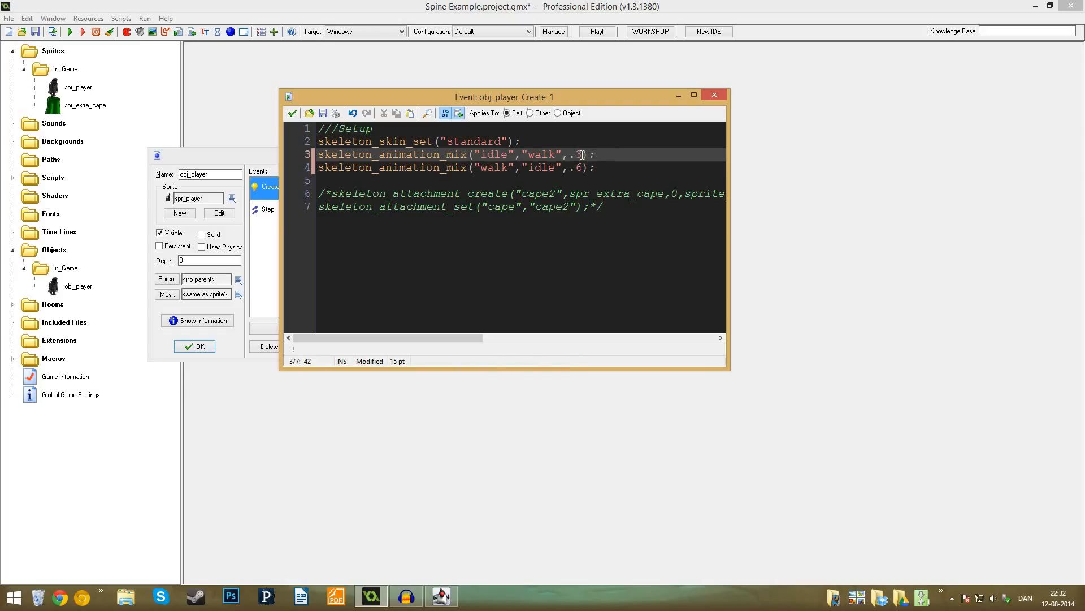
pyautogui.moveTo(582, 154); pyautogui.dragTo(576, 155)
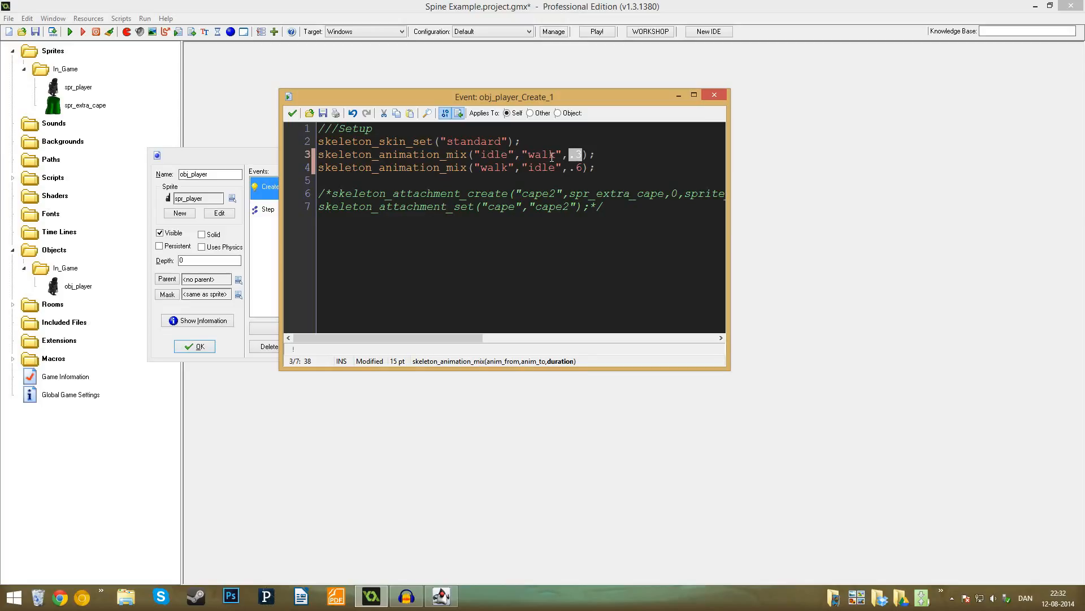
pyautogui.click(503, 168)
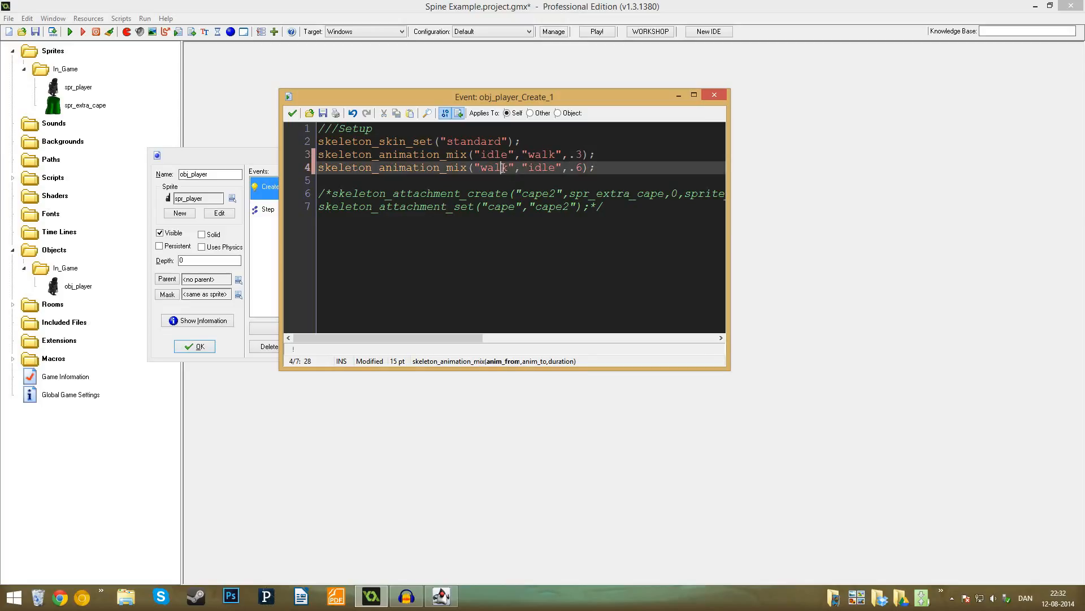
pyautogui.doubleClick(577, 168)
pyautogui.write('6')
pyautogui.press('End')
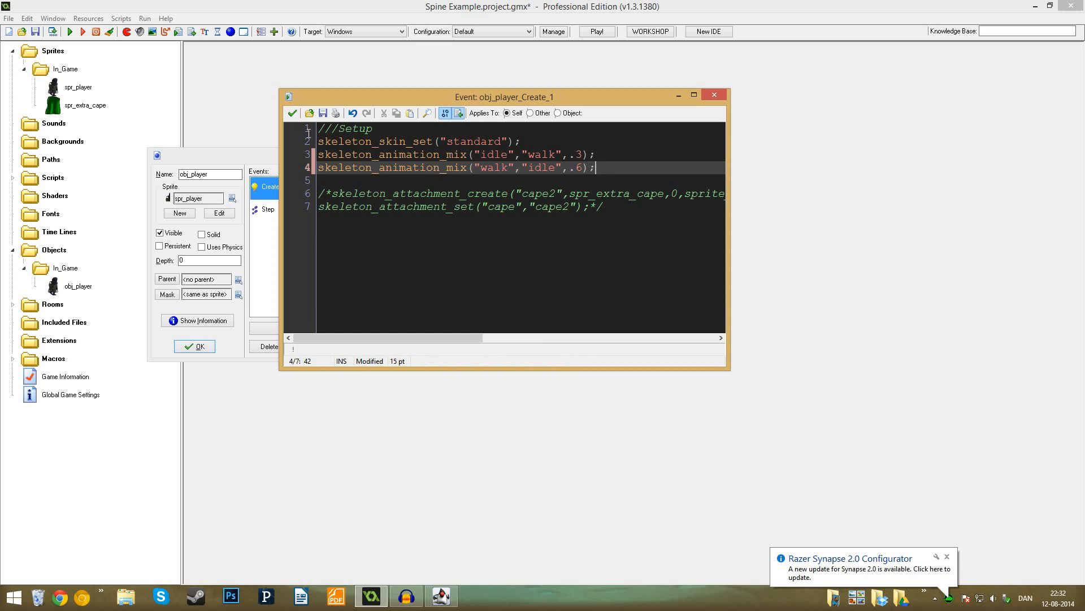
# - Save the Setup code with the animation mixes, test-run the game to check the blending, and close it
pyautogui.click(292, 113)
pyautogui.click(70, 32)
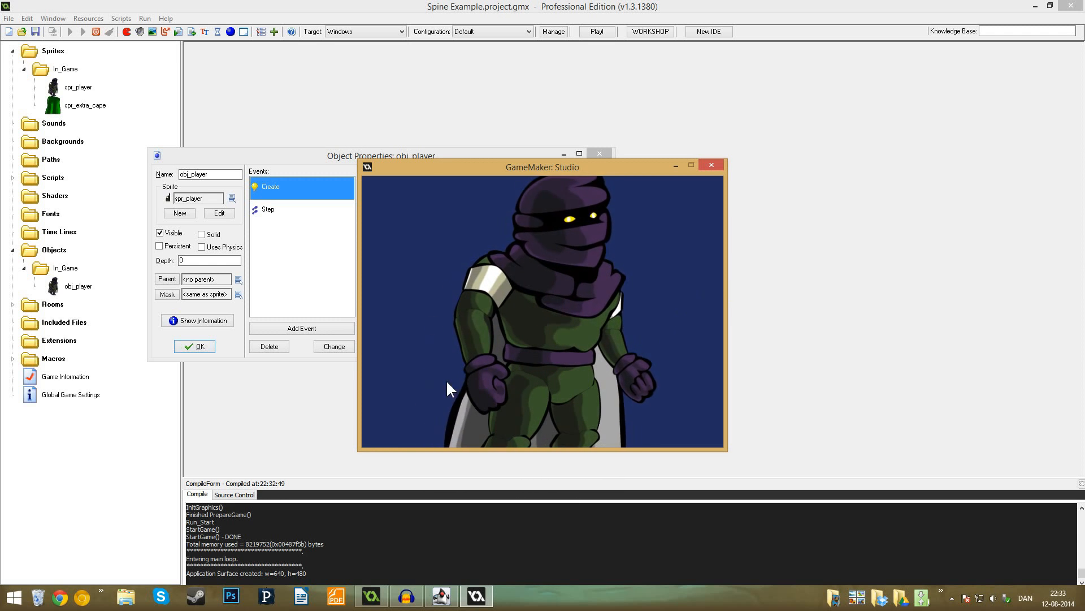
pyautogui.click(711, 165)
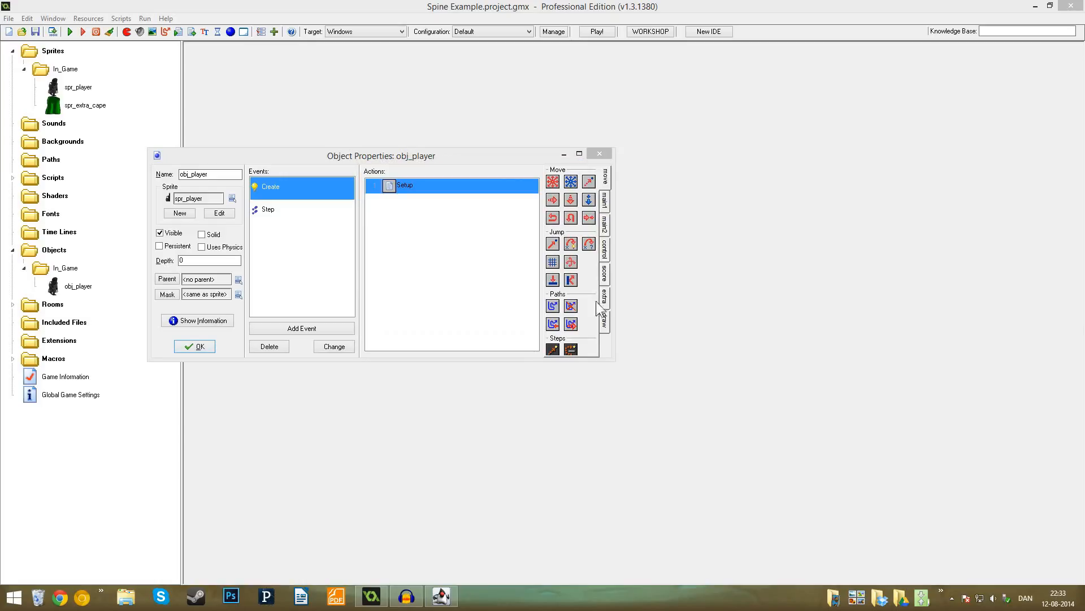
# - Reopen the Create event's Setup code and insert "image_xscale -.5;" on a new line below the ///Setup comment
pyautogui.doubleClick(389, 191)
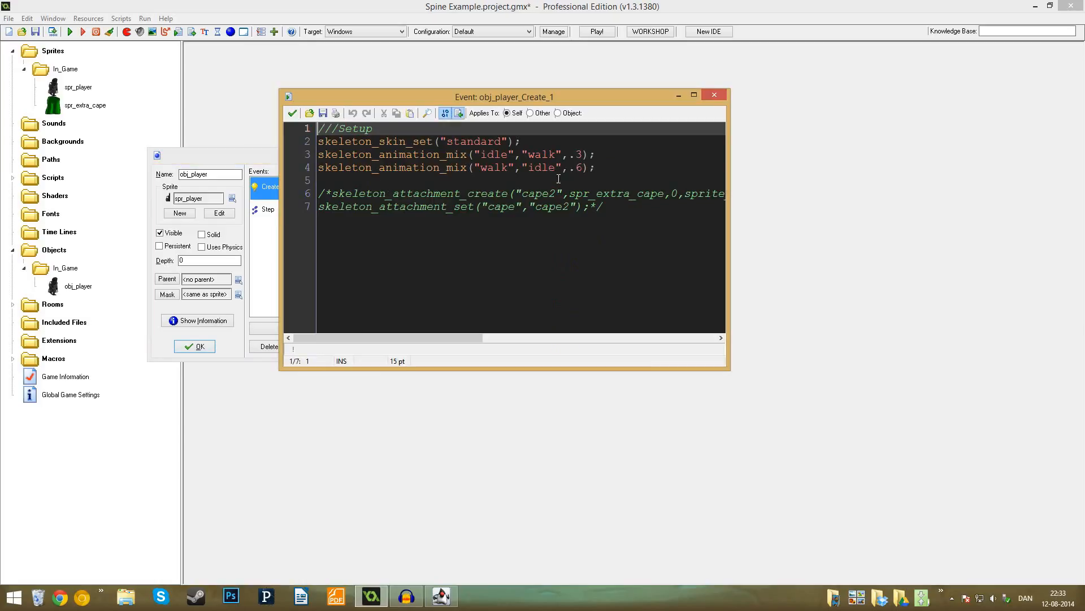
pyautogui.click(388, 130)
pyautogui.press('Return')
pyautogui.press('Return')
pyautogui.press('Up')
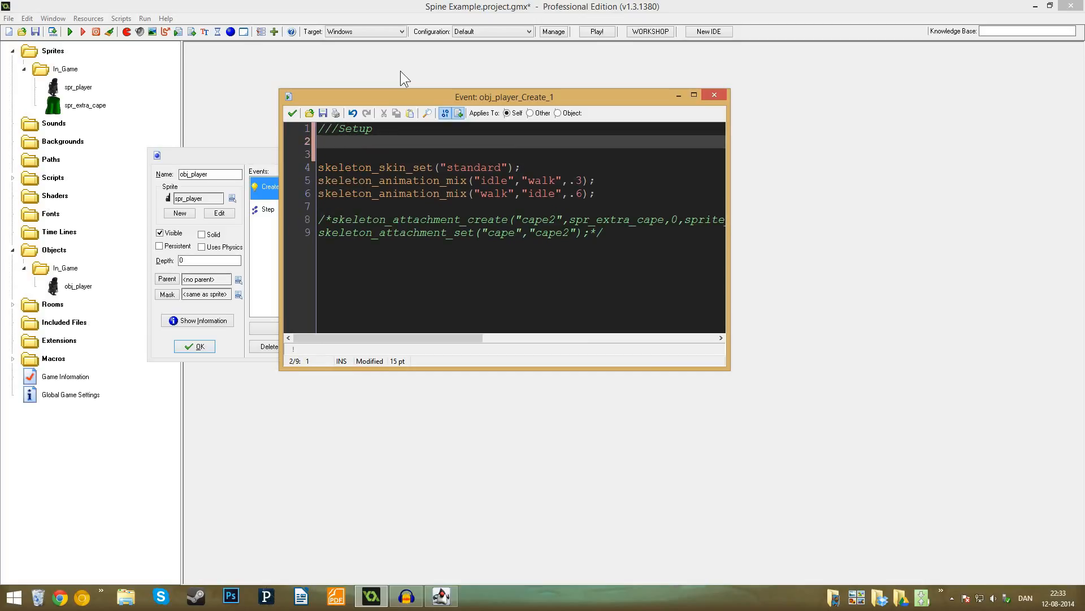
pyautogui.write('image_')
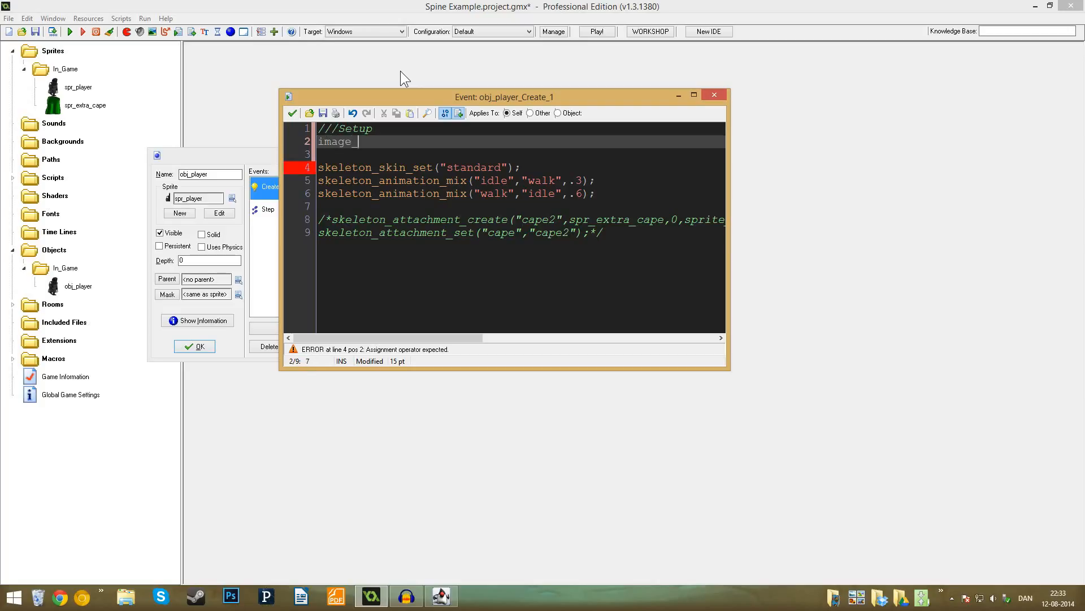
pyautogui.write('xscale -.5;')
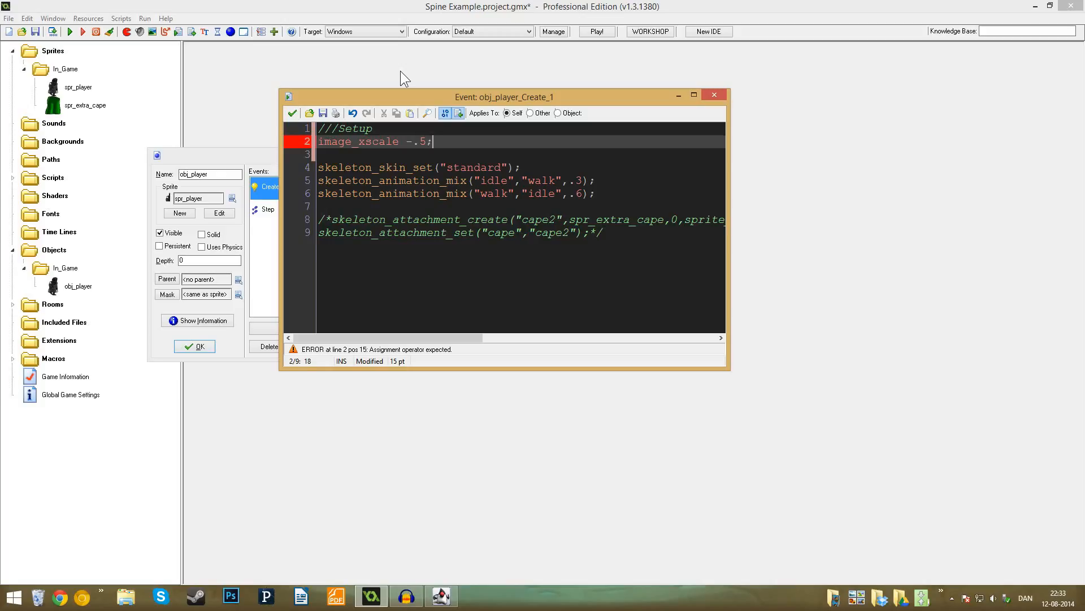
# - Correct the x-scale line to "image_xscale = -.5;" and add "image_yscale = .5;" below it
pyautogui.press('Return')
pyautogui.write('image')
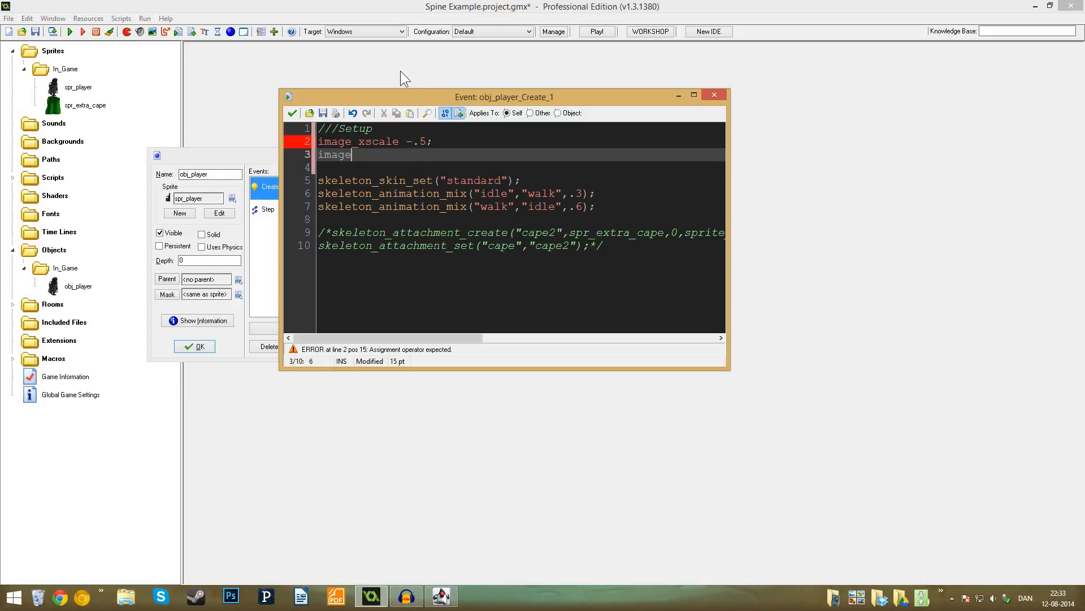
pyautogui.click(408, 141)
pyautogui.write('=')
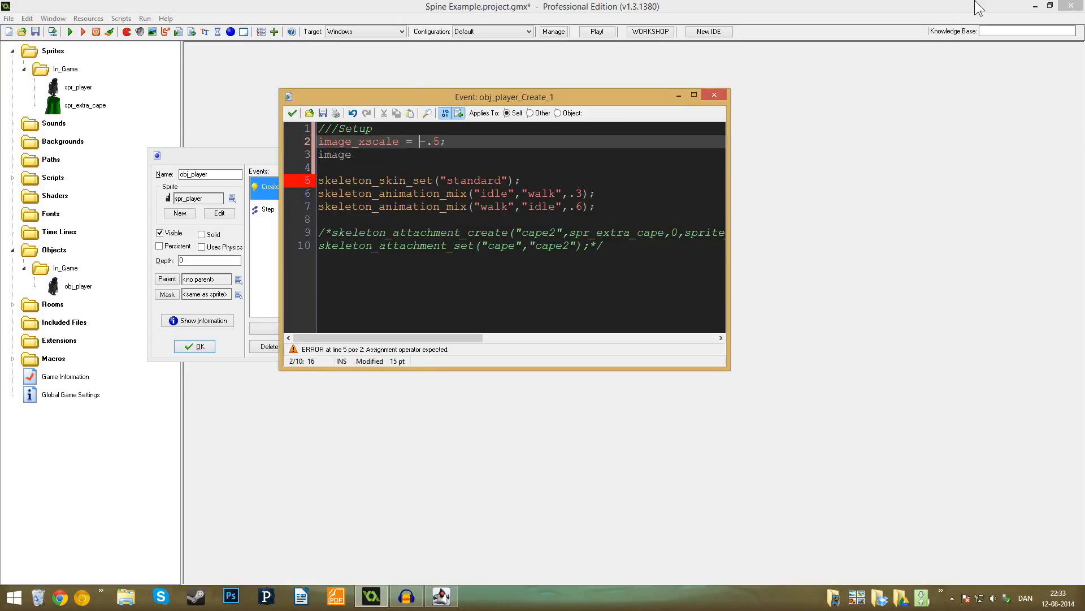
pyautogui.click(391, 152)
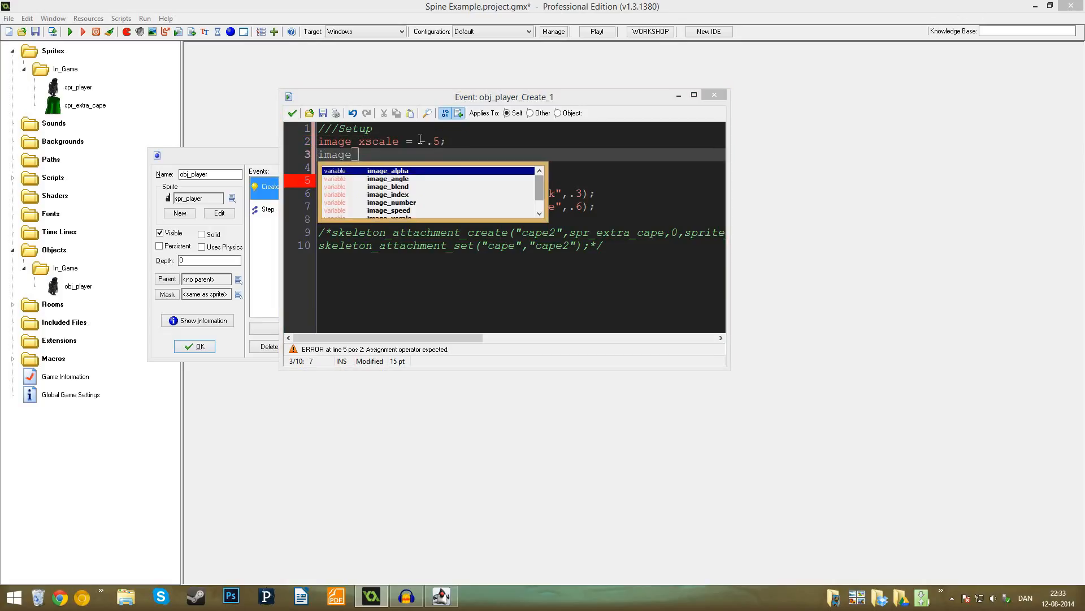
pyautogui.write('yscale = .5;')
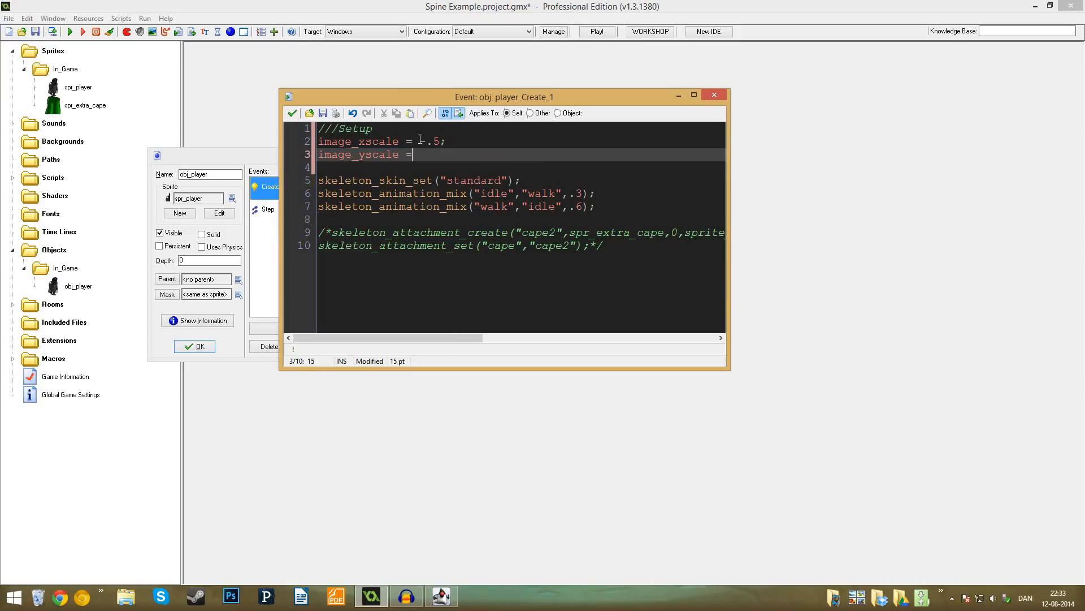
# - Save the scaled Setup code, test-run the game to check the ninja's size and facing, and close it
pyautogui.click(293, 114)
pyautogui.press('F5')
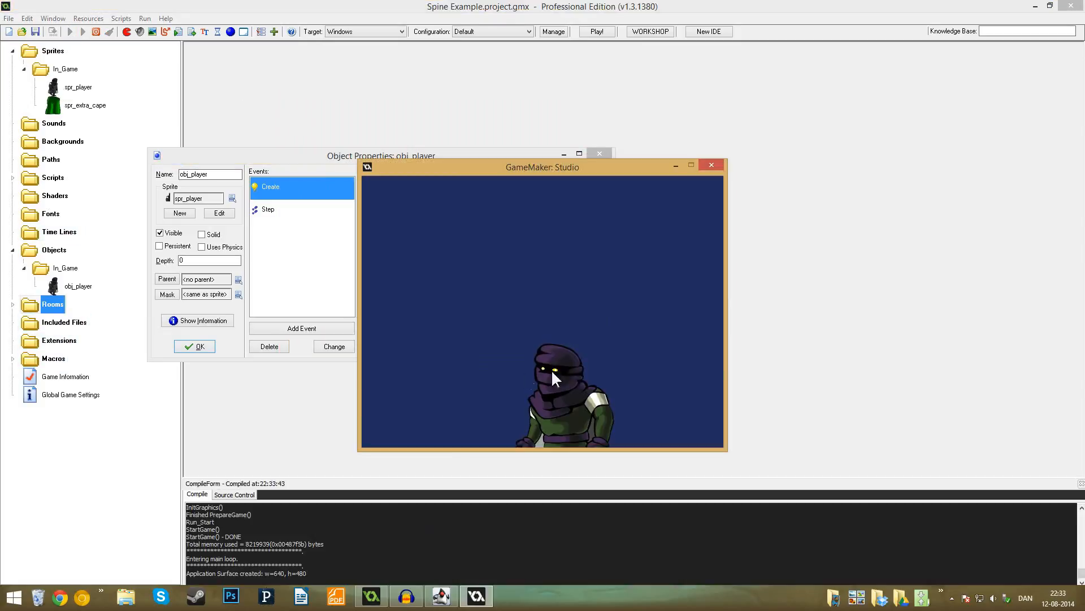
pyautogui.click(712, 165)
# - Open room0, move the obj_player instance up about 64 pixels, and save the room
pyautogui.doubleClick(53, 303)
pyautogui.doubleClick(61, 322)
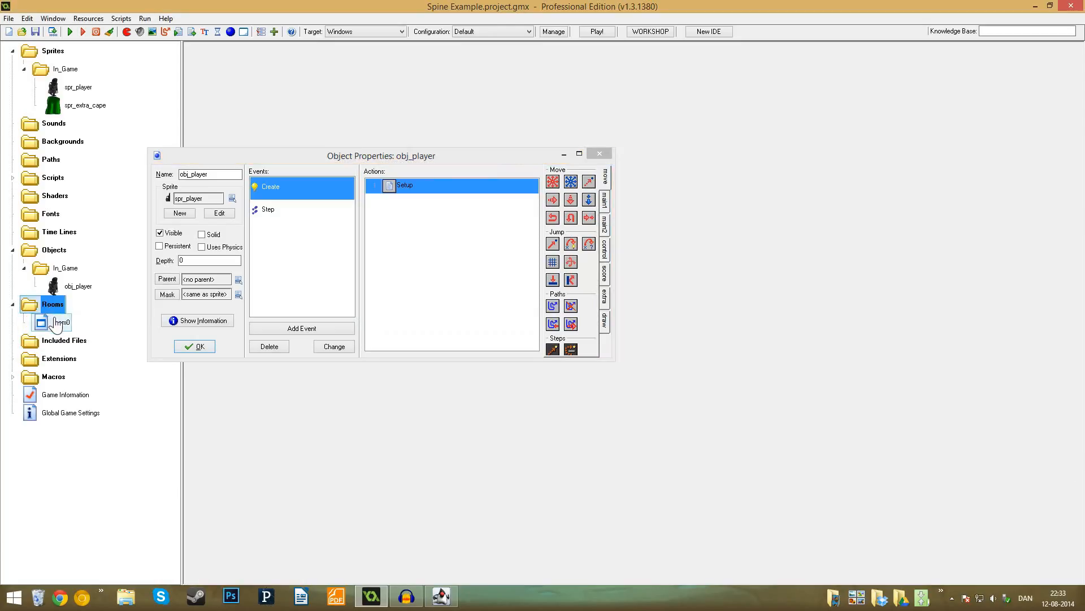
pyautogui.moveTo(489, 287); pyautogui.dragTo(594, 158)
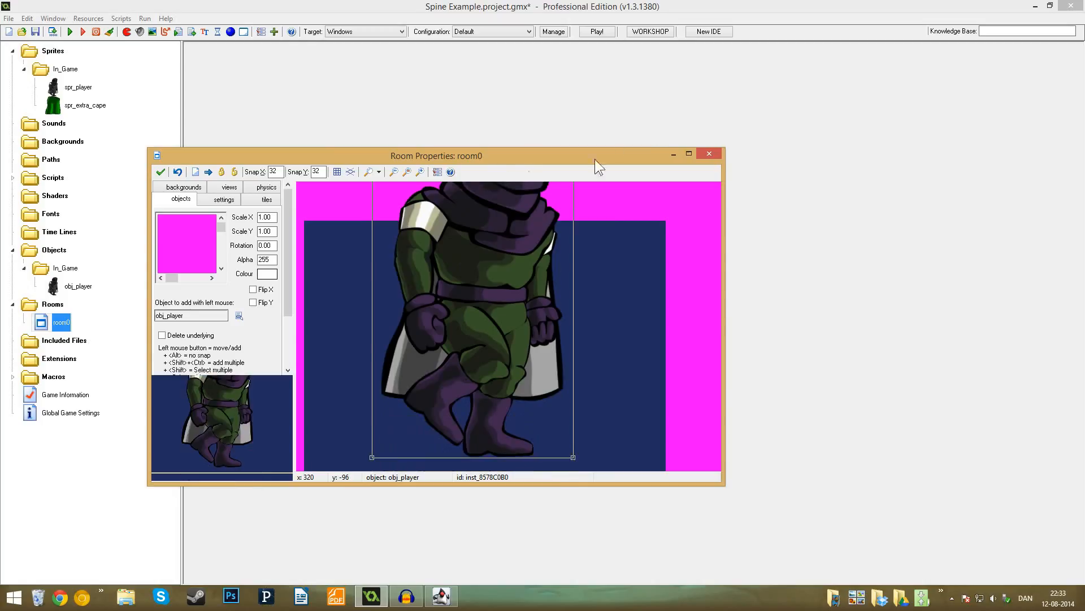
pyautogui.click(691, 153)
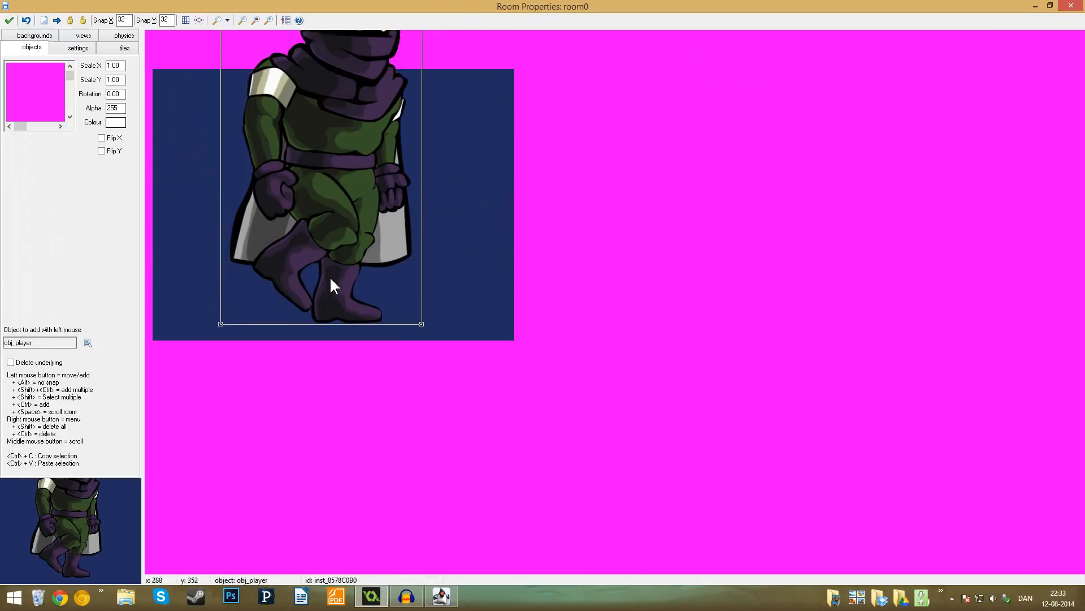
pyautogui.moveTo(330, 276); pyautogui.dragTo(316, 225)
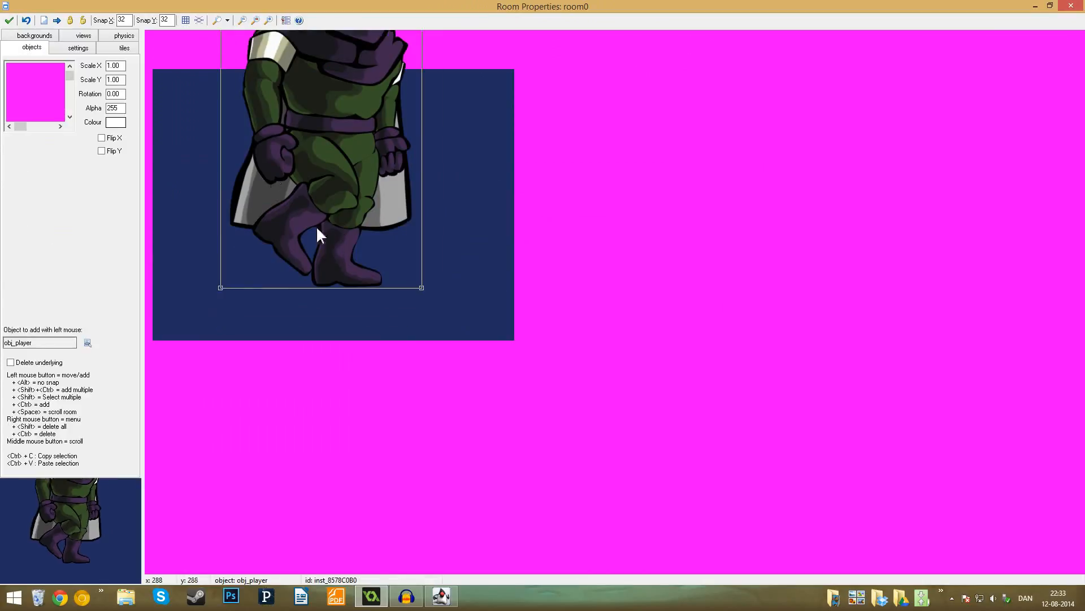
pyautogui.click(9, 20)
# - Test-run the game to check the repositioned ninja and the idle/walk animation blending, and close it
pyautogui.click(70, 32)
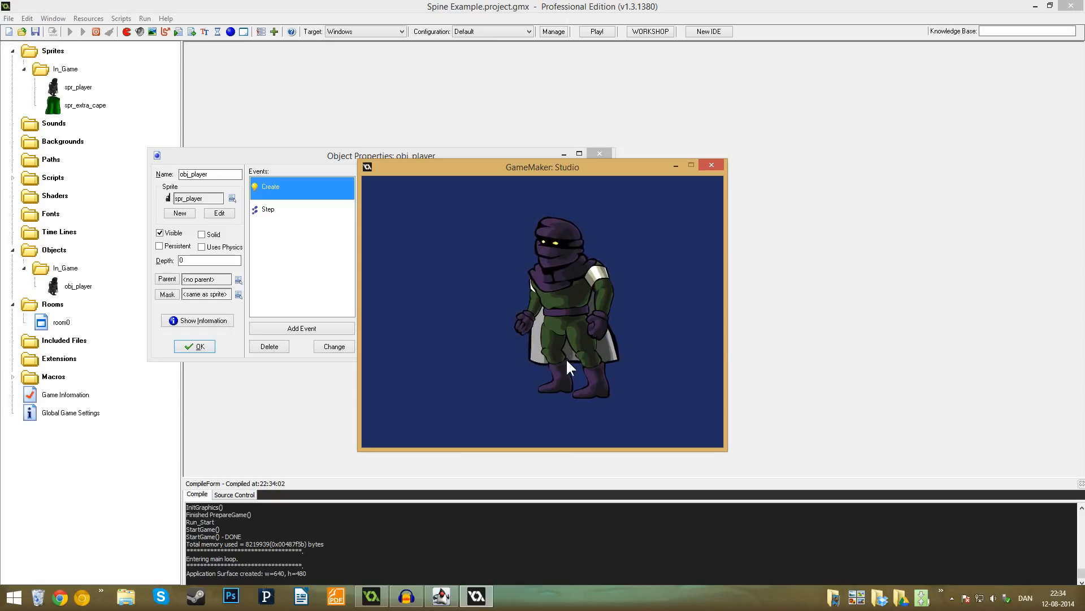
pyautogui.press('space')
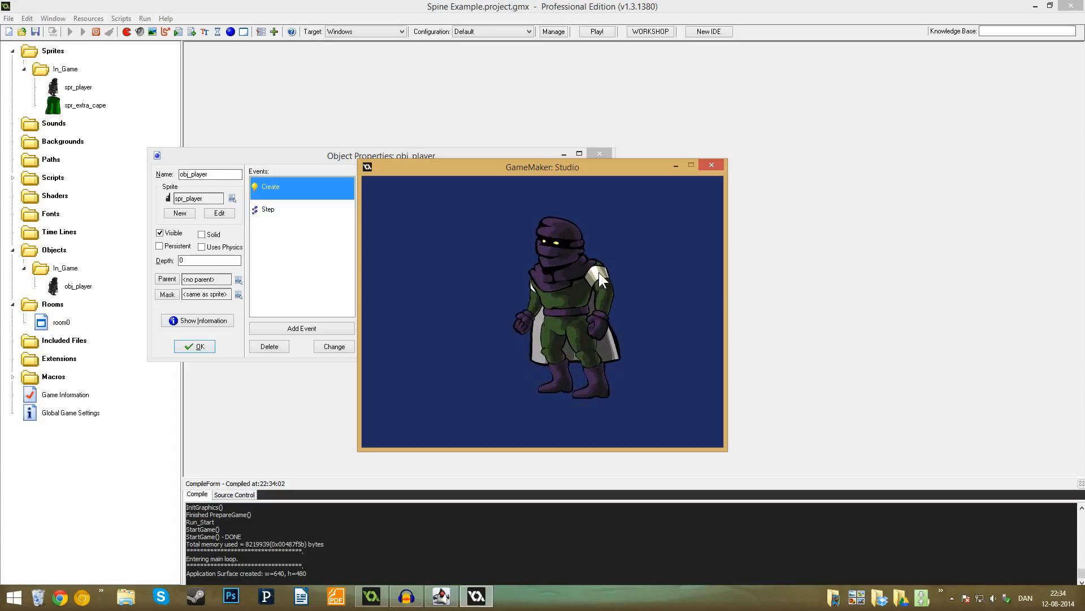
pyautogui.click(716, 165)
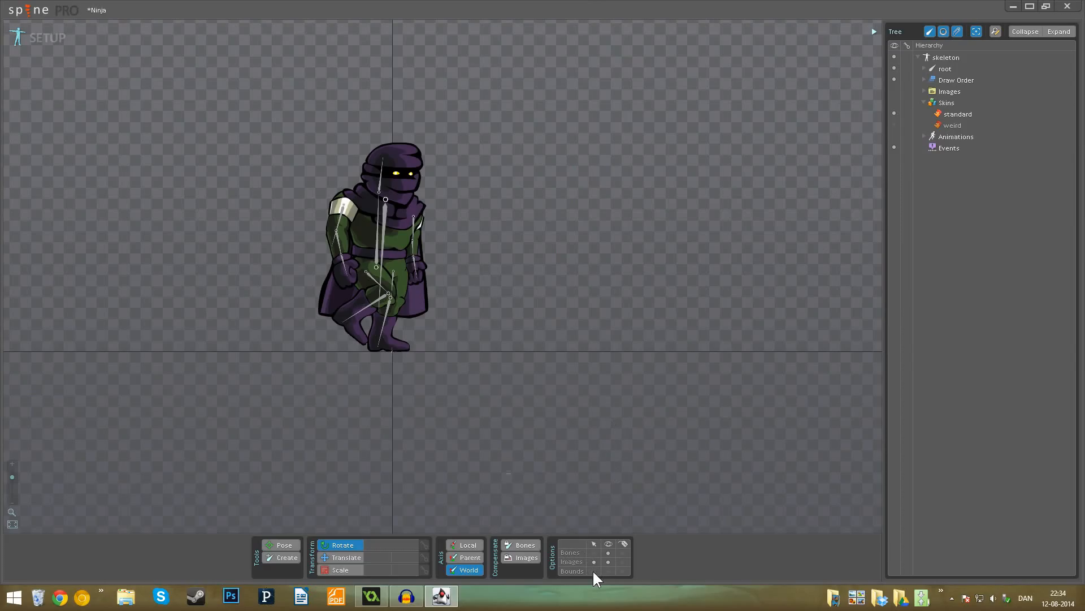
# - Show the skeleton's bounds in Spine, and return to GameMaker to examine spr_player's collision checking options
pyautogui.click(608, 571)
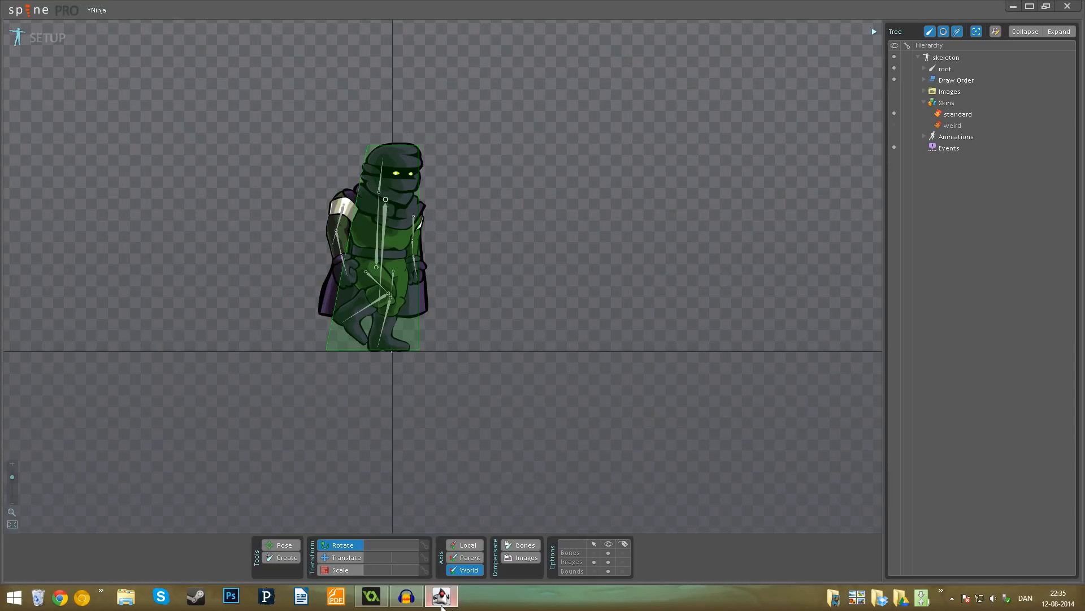
pyautogui.click(372, 596)
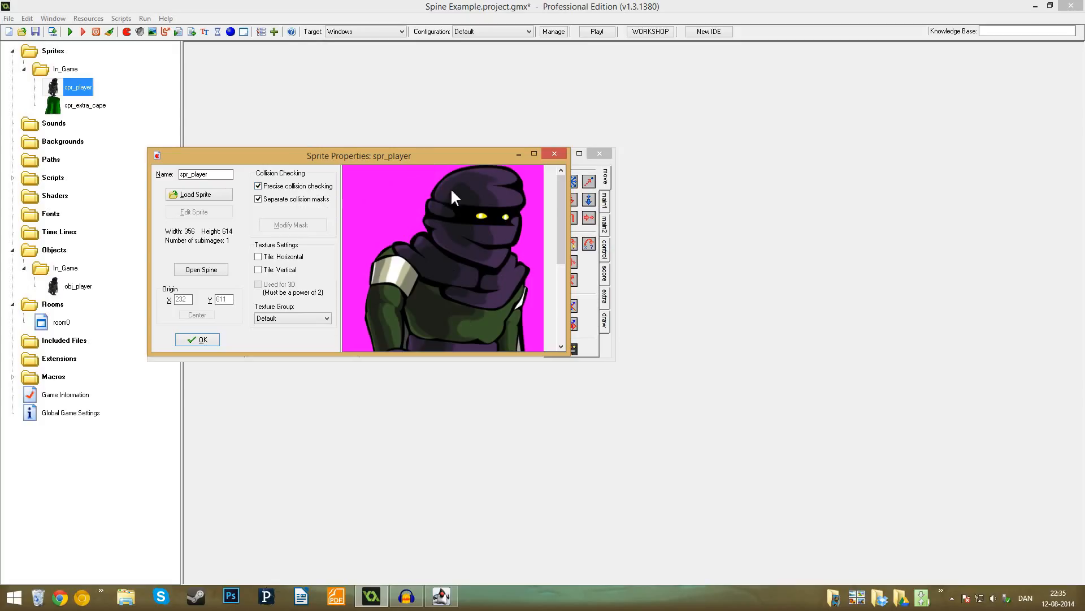
pyautogui.click(314, 185)
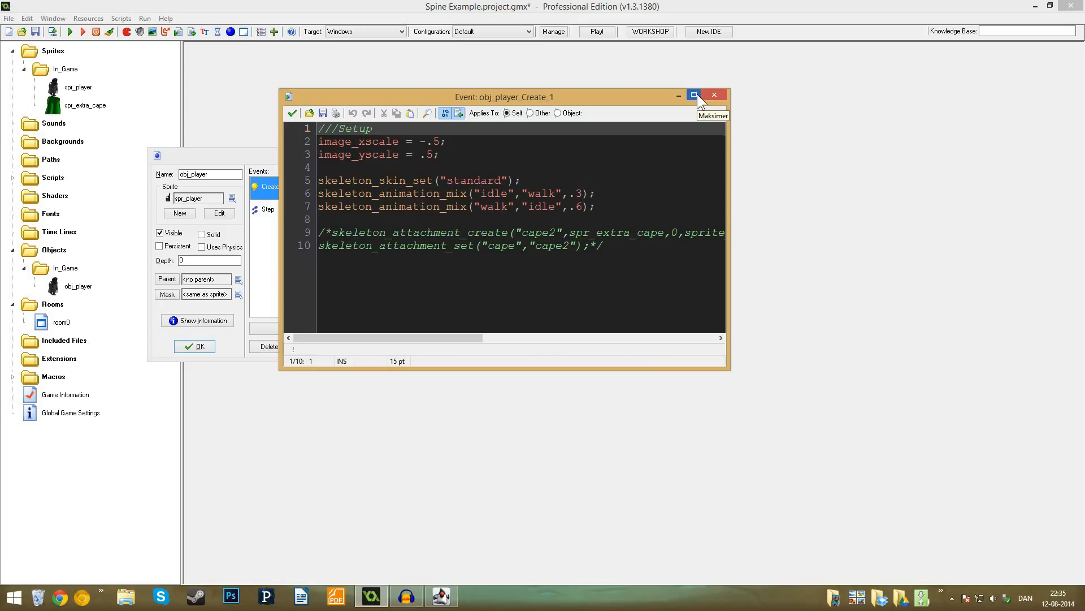
# - View the Setup code's attachment lines in a maximized editor and inspect the spr_extra_cape sprite's properties
pyautogui.click(695, 95)
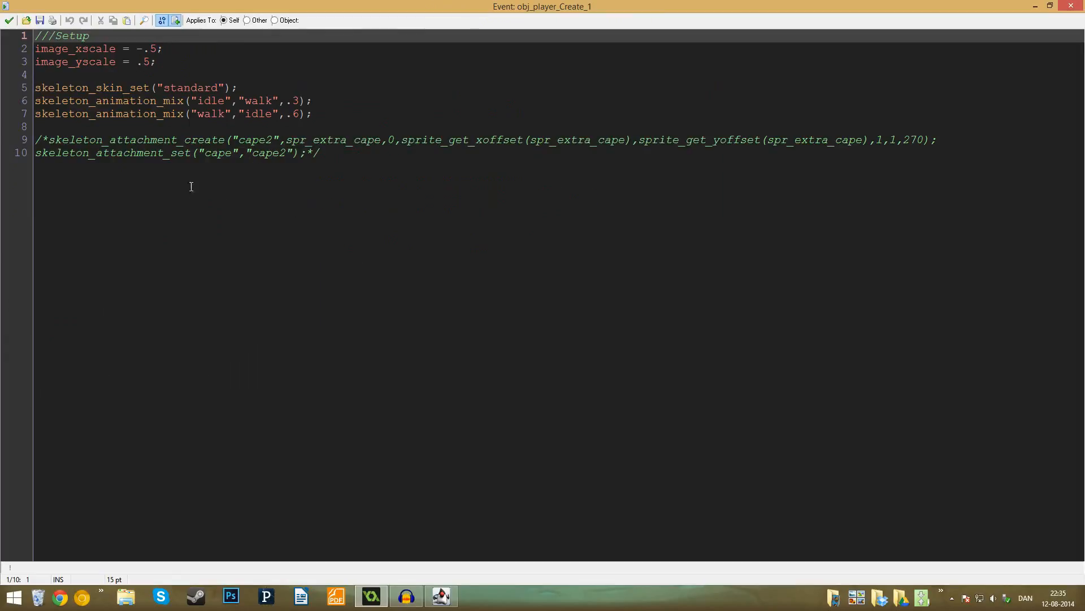
pyautogui.click(9, 21)
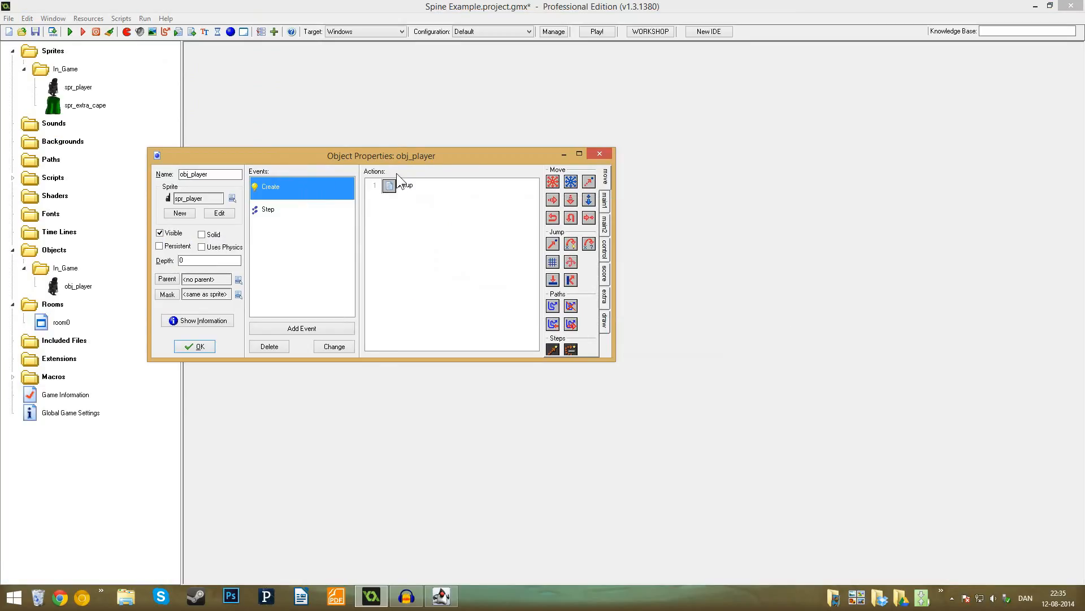
pyautogui.doubleClick(397, 186)
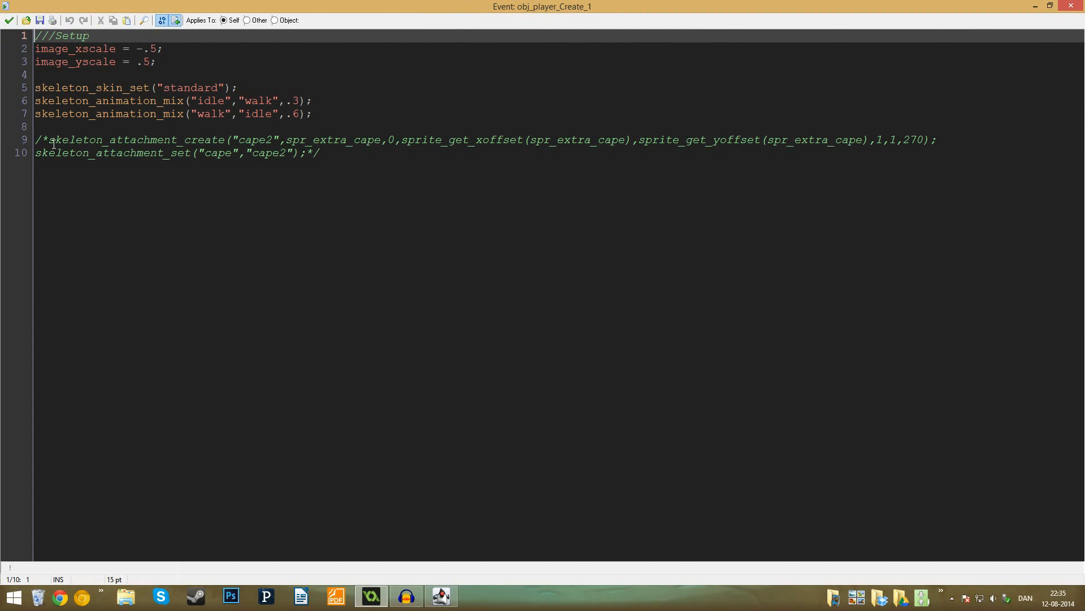
pyautogui.click(9, 20)
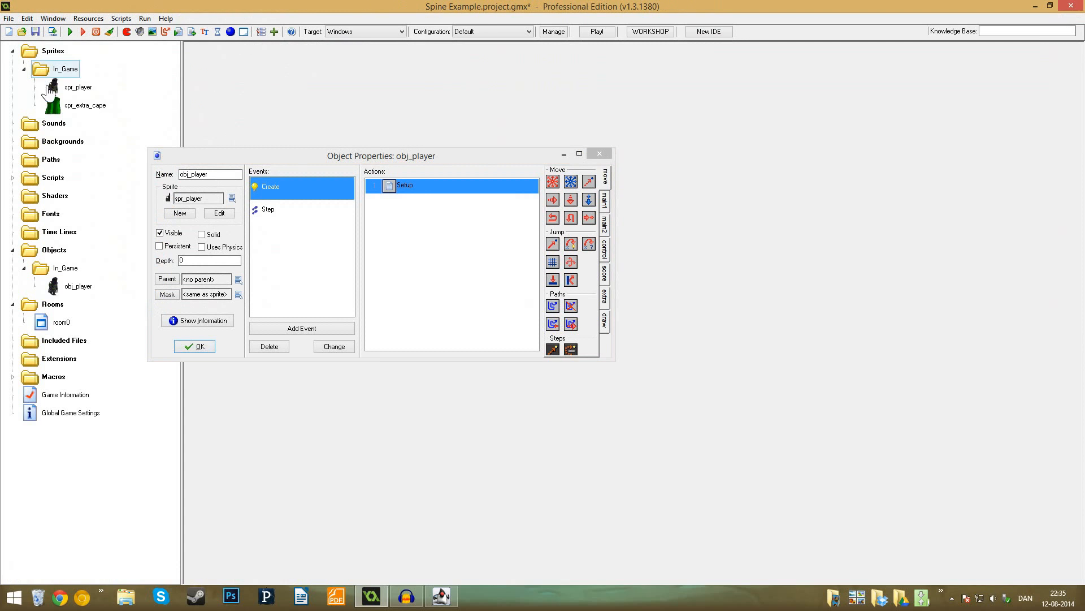
pyautogui.doubleClick(52, 104)
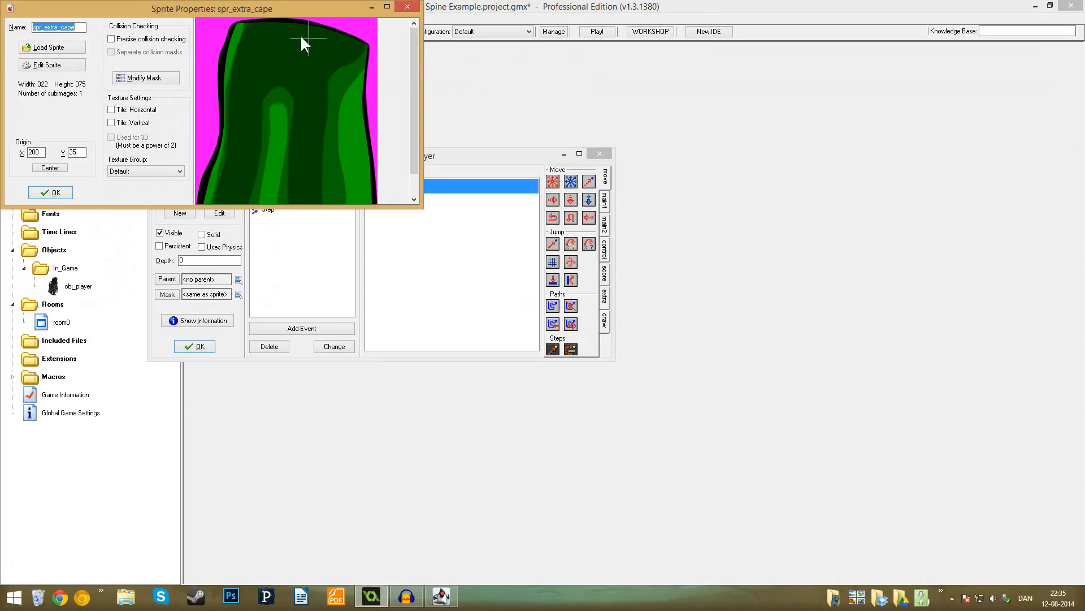
pyautogui.click(52, 195)
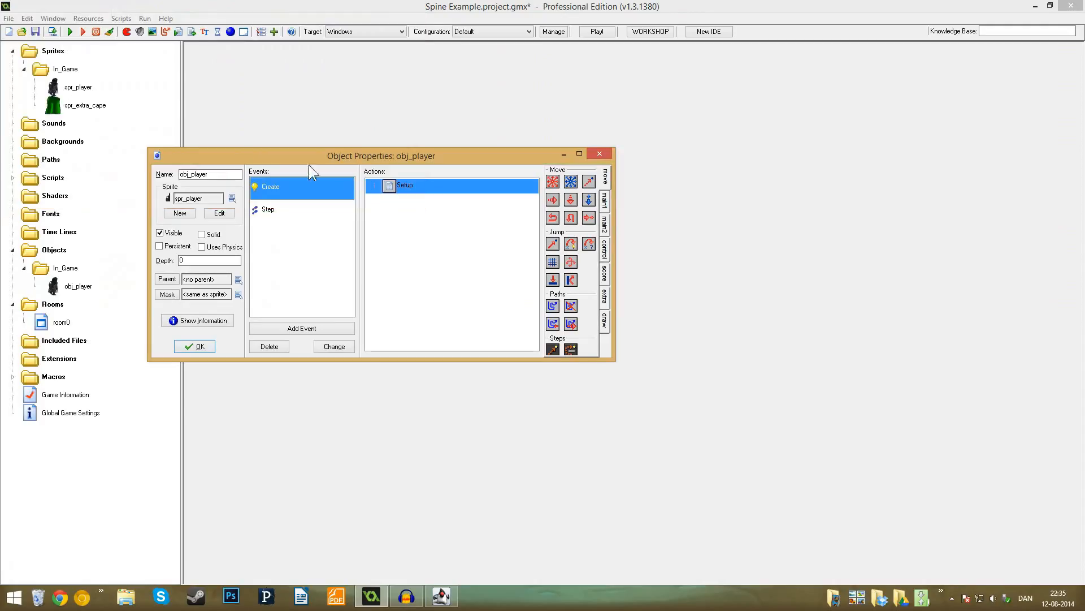
# - Reopen the Setup code and uncomment the skeleton_attachment_create and skeleton_attachment_set lines for "cape2"
pyautogui.doubleClick(423, 188)
pyautogui.moveTo(49, 141); pyautogui.dragTo(35, 141)
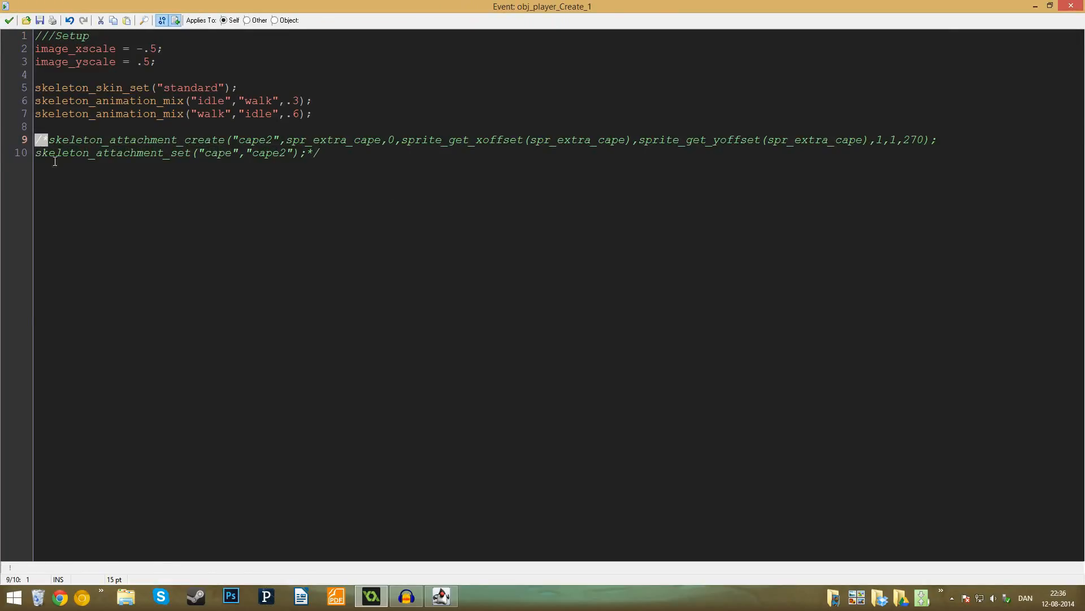
pyautogui.press('BackSpace')
pyautogui.hotkey('ctrl', 'End')
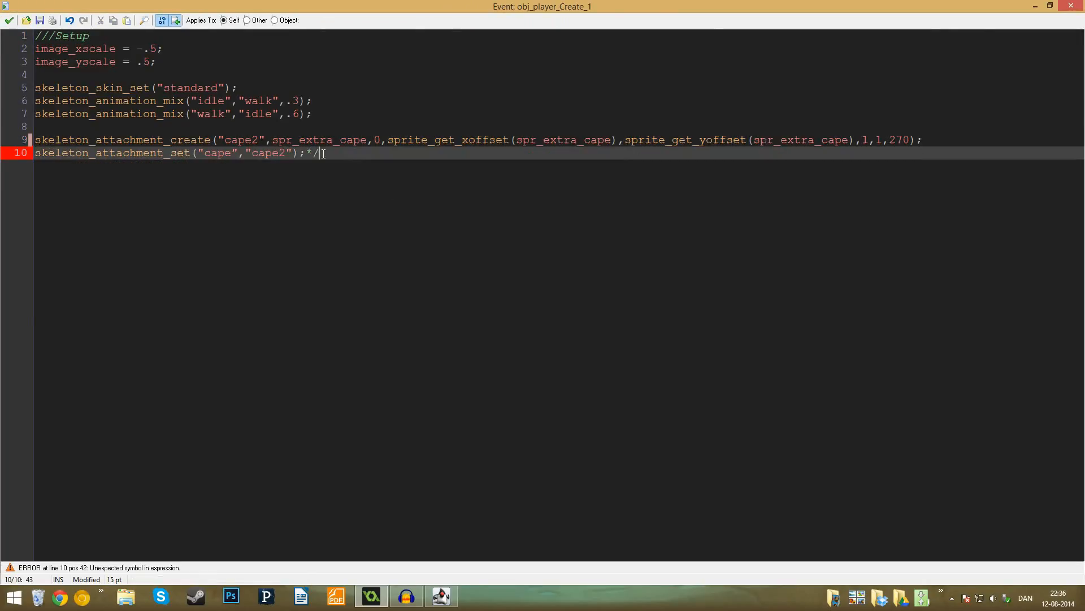
pyautogui.press('BackSpace')
pyautogui.press('BackSpace')
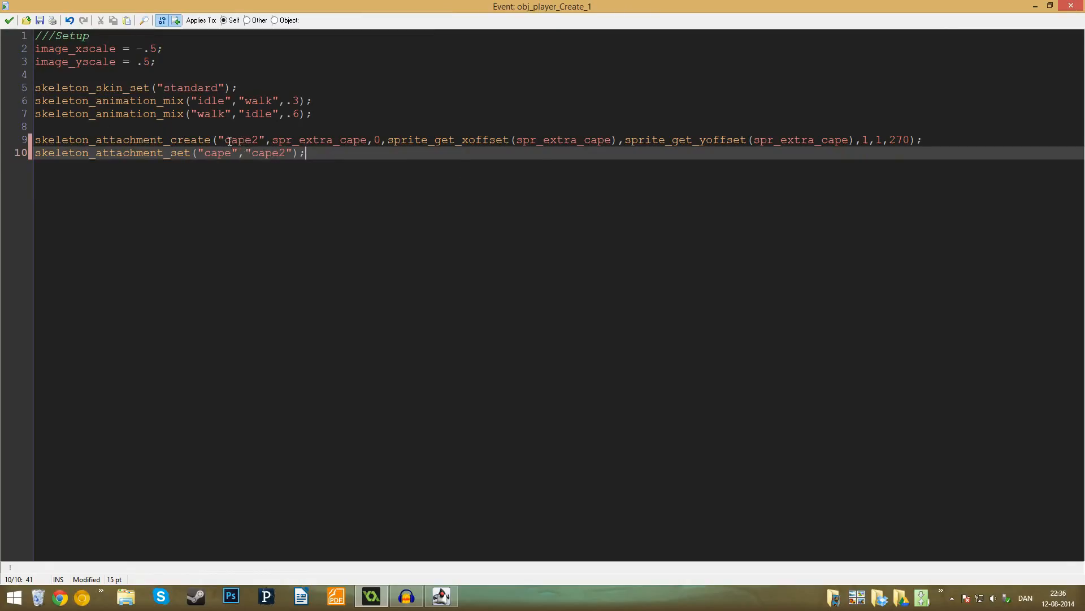
# - Examine the name, sprite, image index and x/y offset arguments in the skeleton_attachment_create call
pyautogui.click(260, 140)
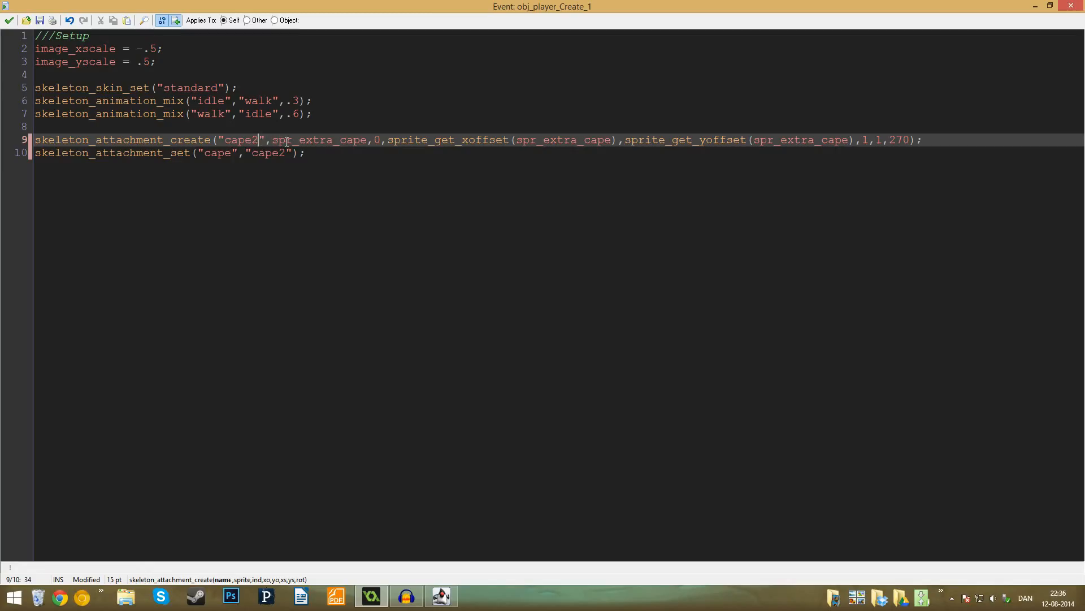
pyautogui.moveTo(272, 139); pyautogui.dragTo(366, 139)
pyautogui.click(377, 139)
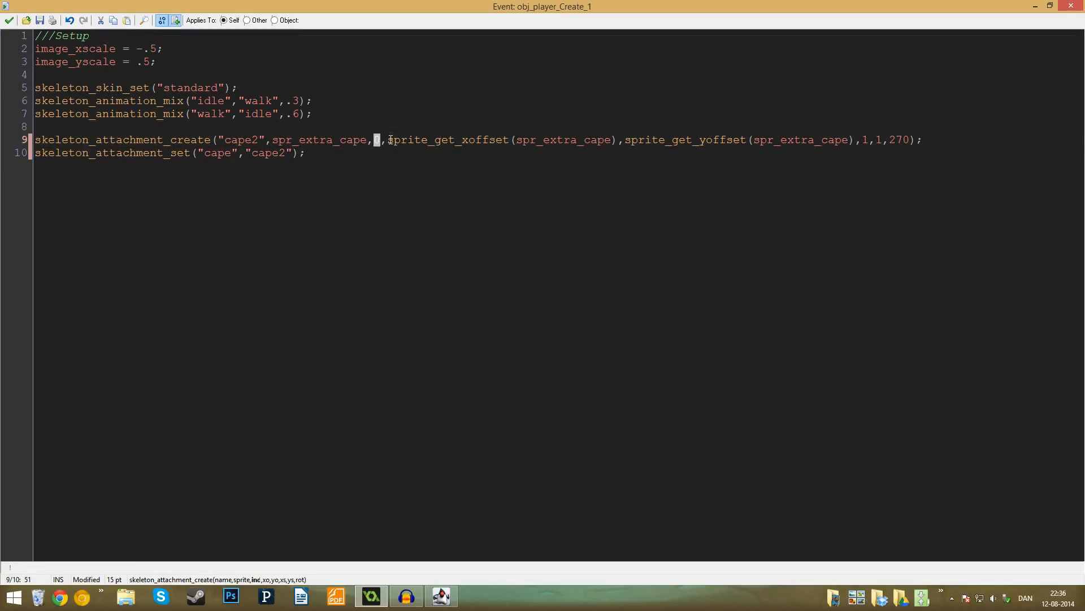
pyautogui.click(564, 142)
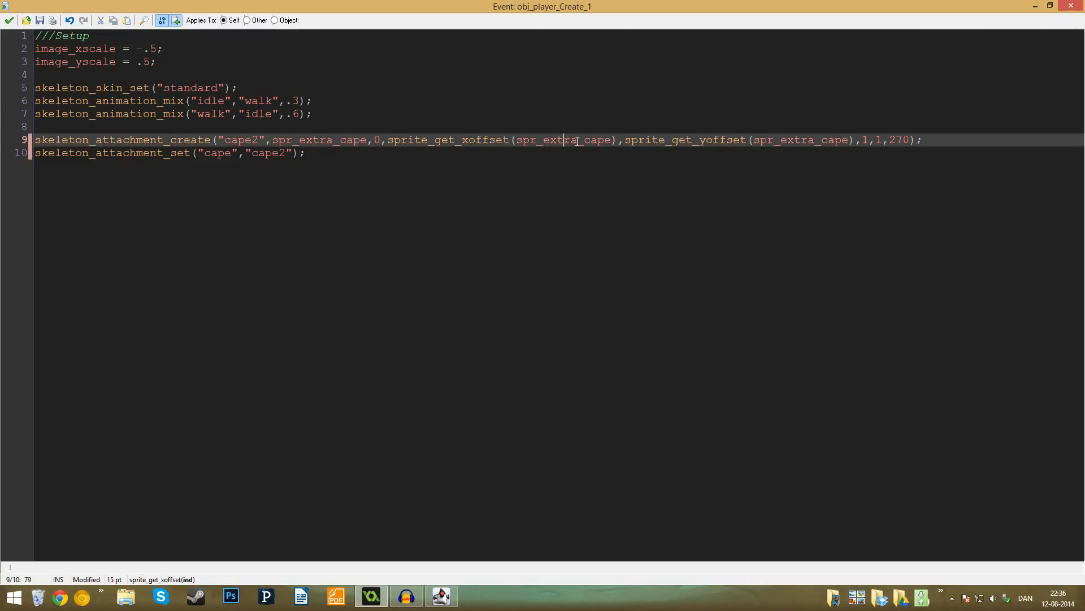
pyautogui.moveTo(387, 140); pyautogui.dragTo(519, 142)
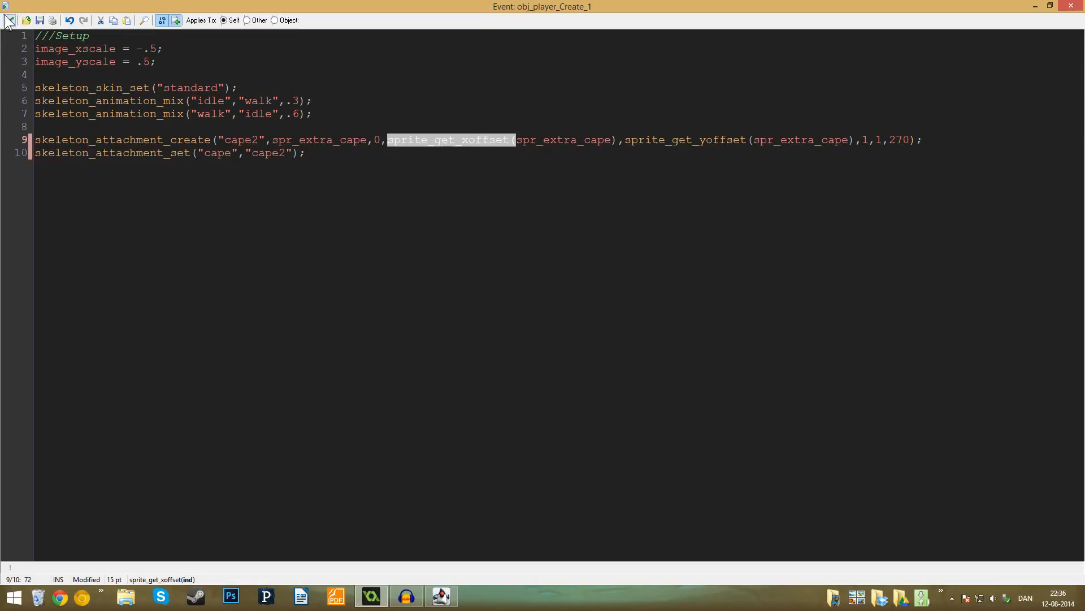
pyautogui.click(651, 140)
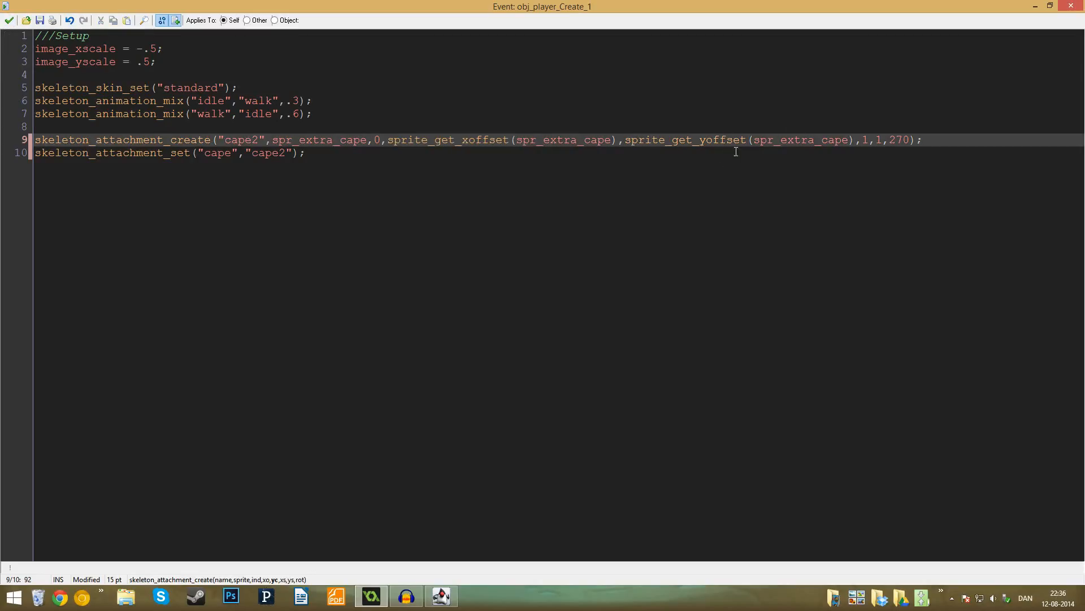
# - Examine the x scale, y scale and rotation arguments in the skeleton_attachment_create call
pyautogui.click(864, 139)
pyautogui.click(884, 140)
pyautogui.click(896, 139)
pyautogui.click(935, 140)
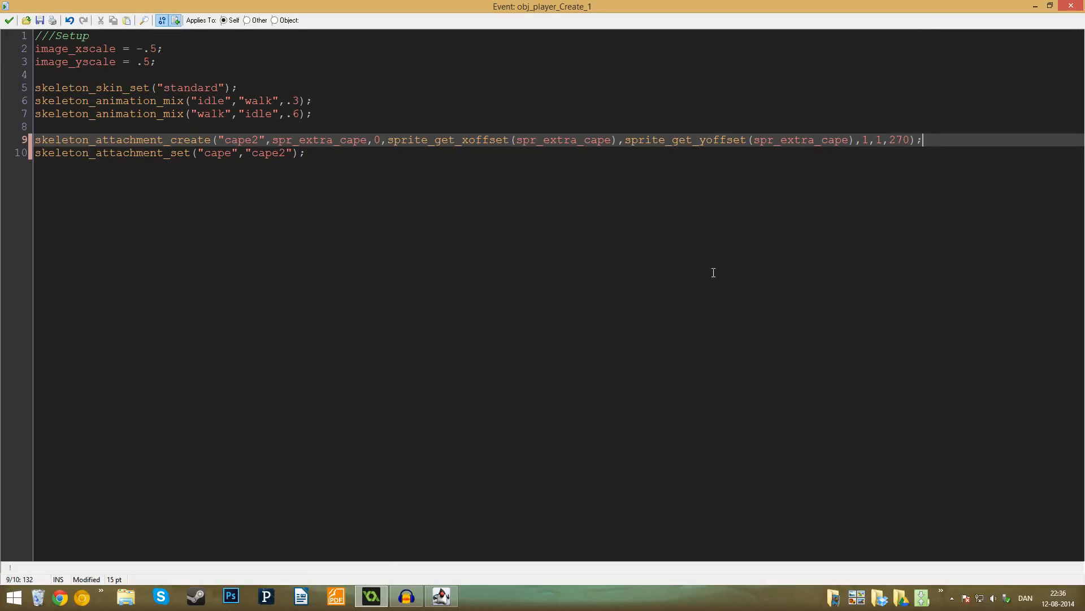
# - Switch to Spine, select the ninja's cape1 image to check its rotation, and return to GameMaker
pyautogui.click(441, 597)
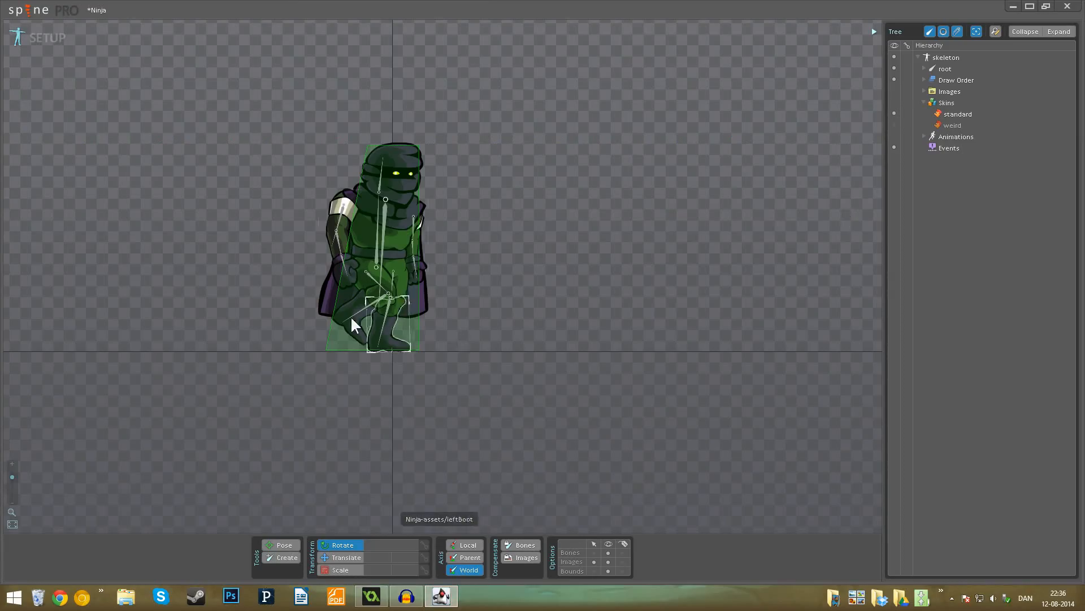
pyautogui.click(329, 290)
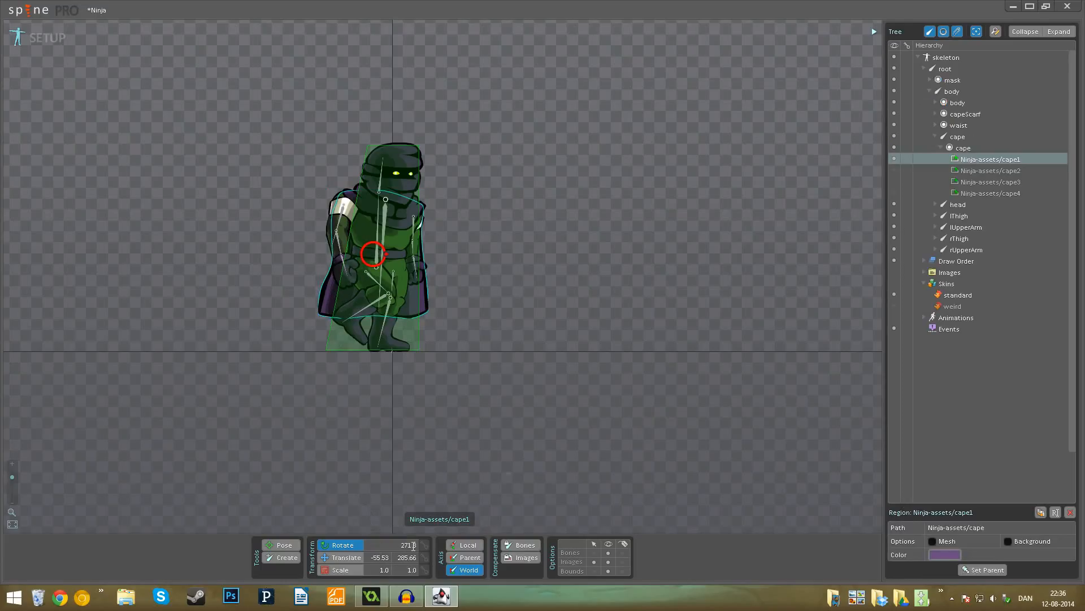
pyautogui.click(371, 596)
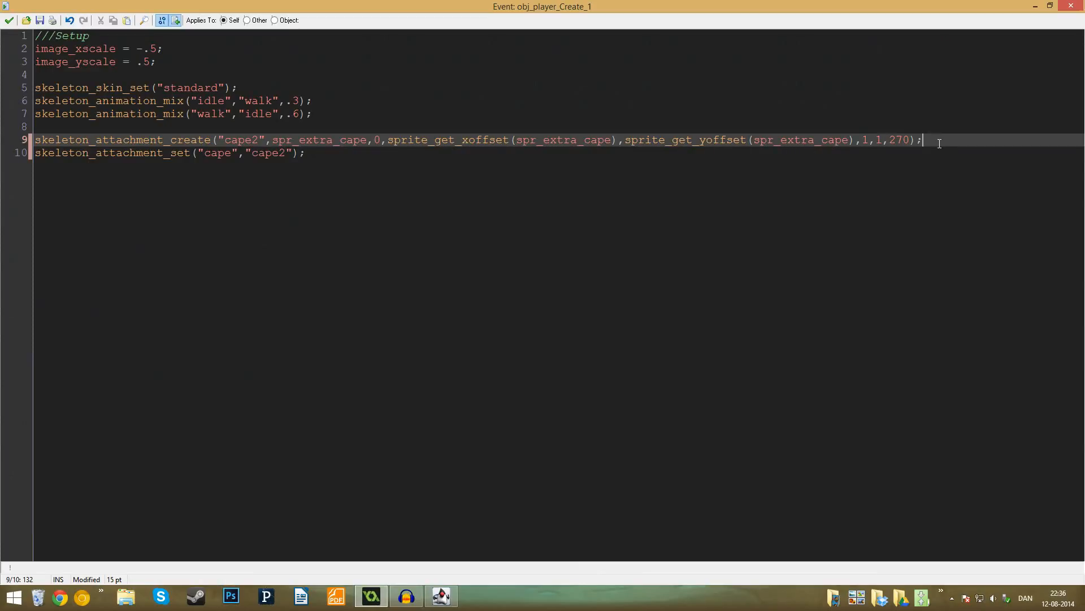
# - Examine the "cape" slot and "cape2" attachment arguments in the skeleton_attachment_set call
pyautogui.click(32, 154)
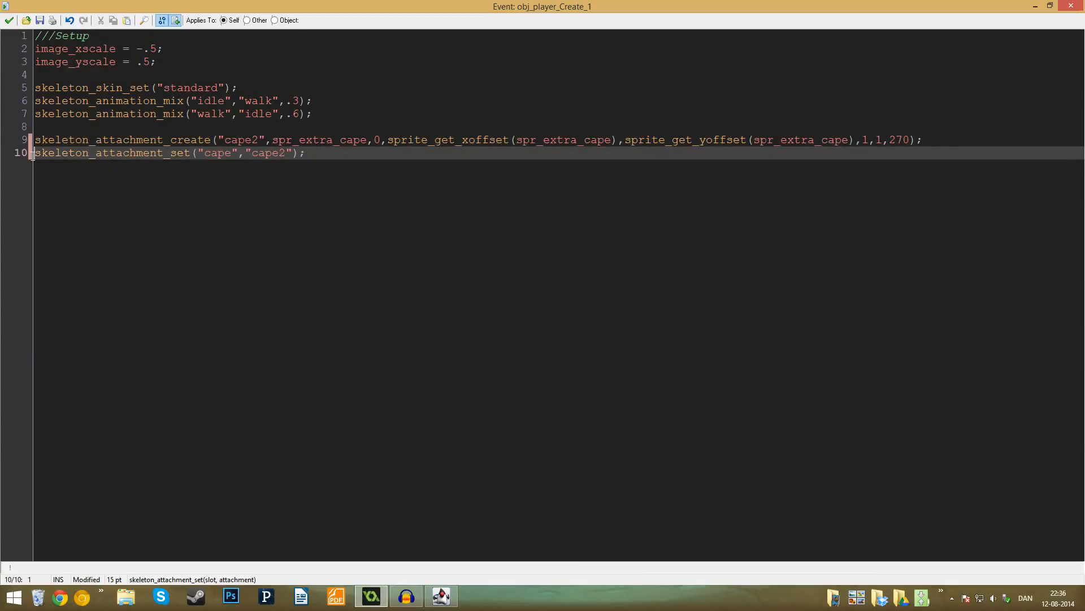
pyautogui.click(232, 154)
pyautogui.moveTo(287, 153); pyautogui.dragTo(281, 154)
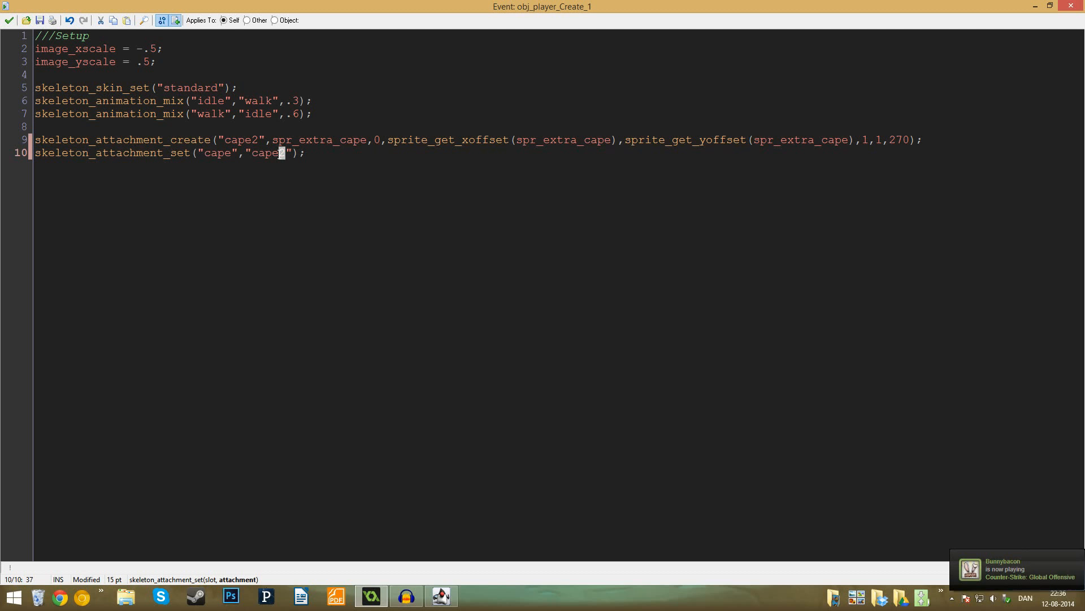
pyautogui.click(307, 154)
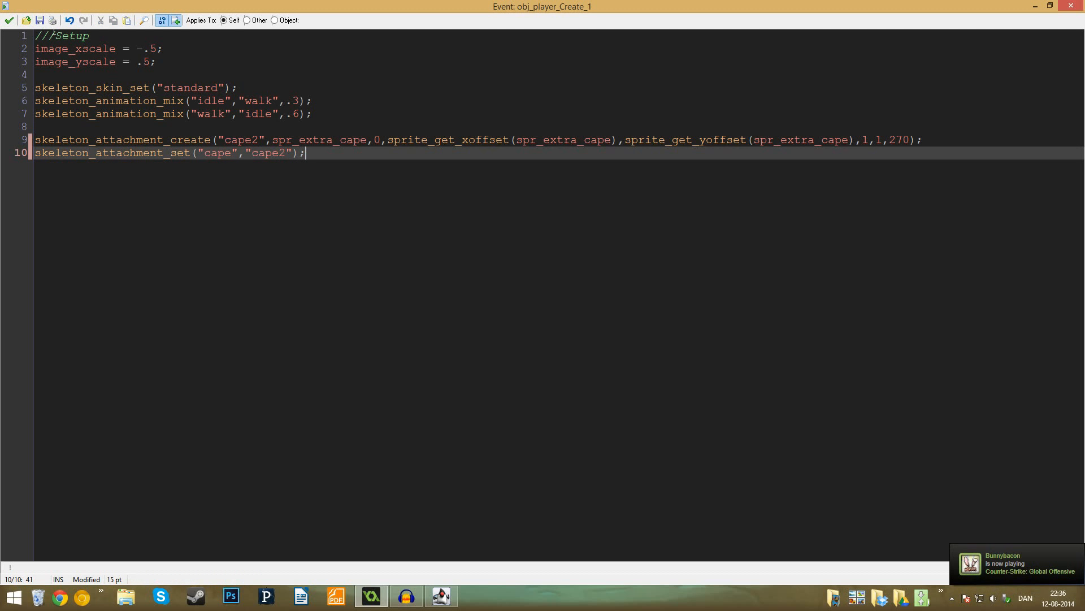
# - Save the Setup code, run the game to view the ninja's new cape, and close the game window
pyautogui.click(9, 21)
pyautogui.click(71, 32)
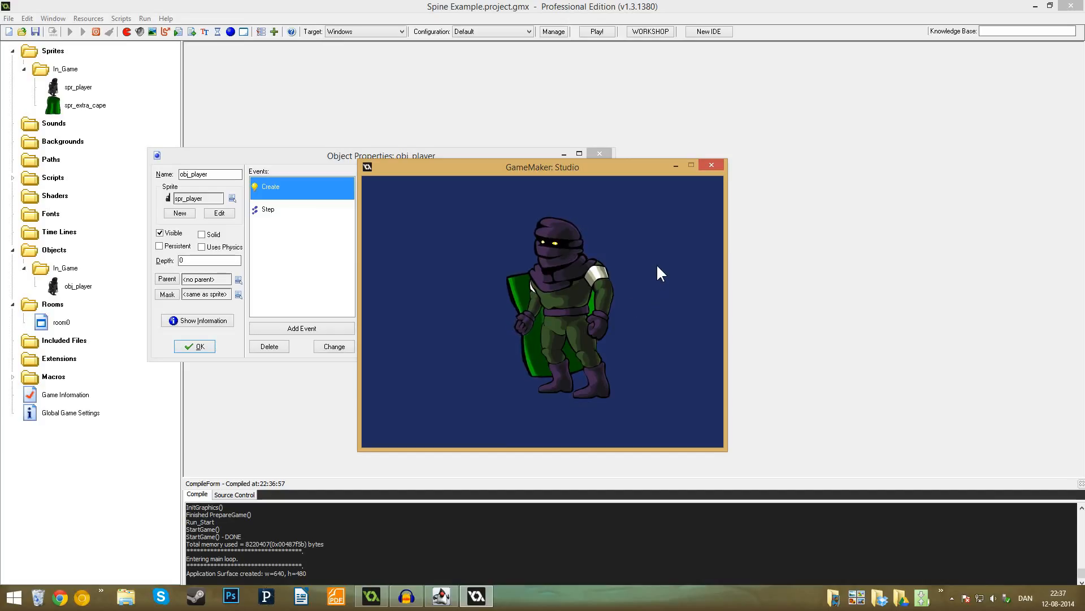
pyautogui.click(712, 164)
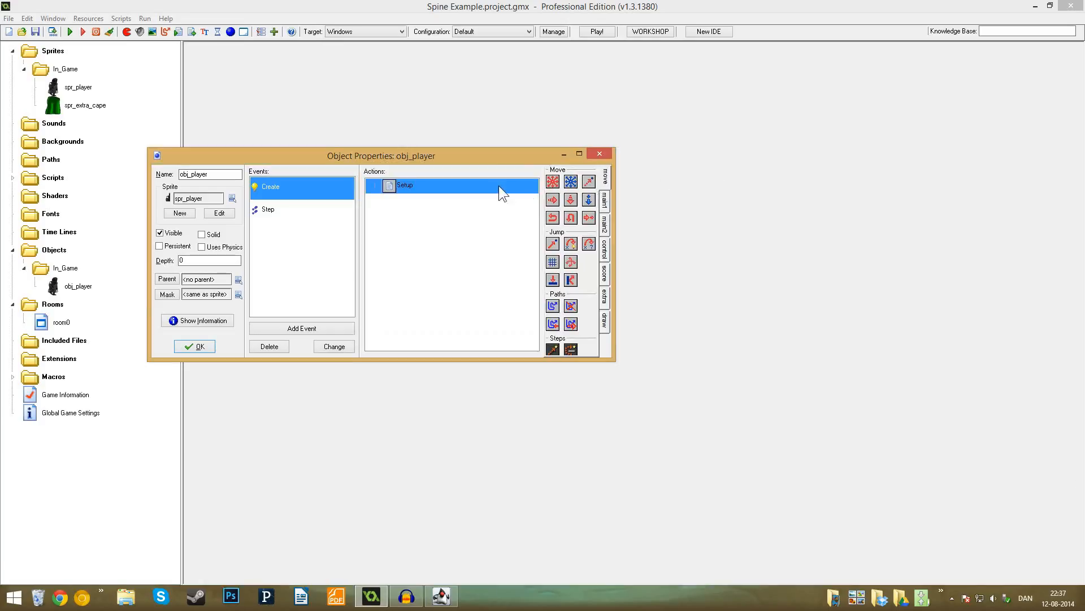
# - Reopen the Setup code, change image_xscale to .5, save it and run the game
pyautogui.doubleClick(498, 185)
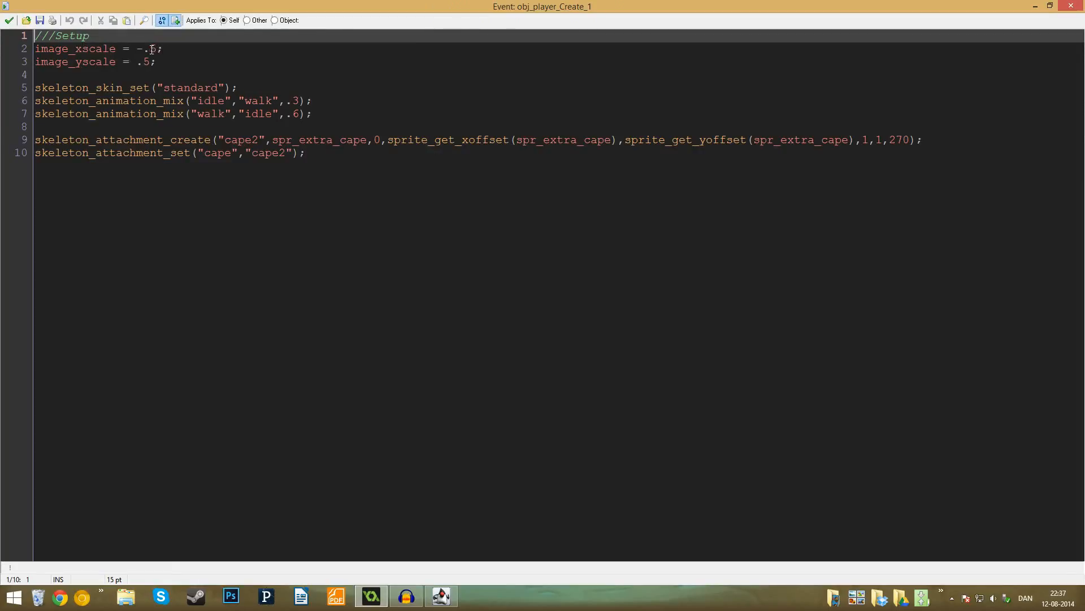
pyautogui.moveTo(145, 49); pyautogui.dragTo(139, 49)
pyautogui.press('BackSpace')
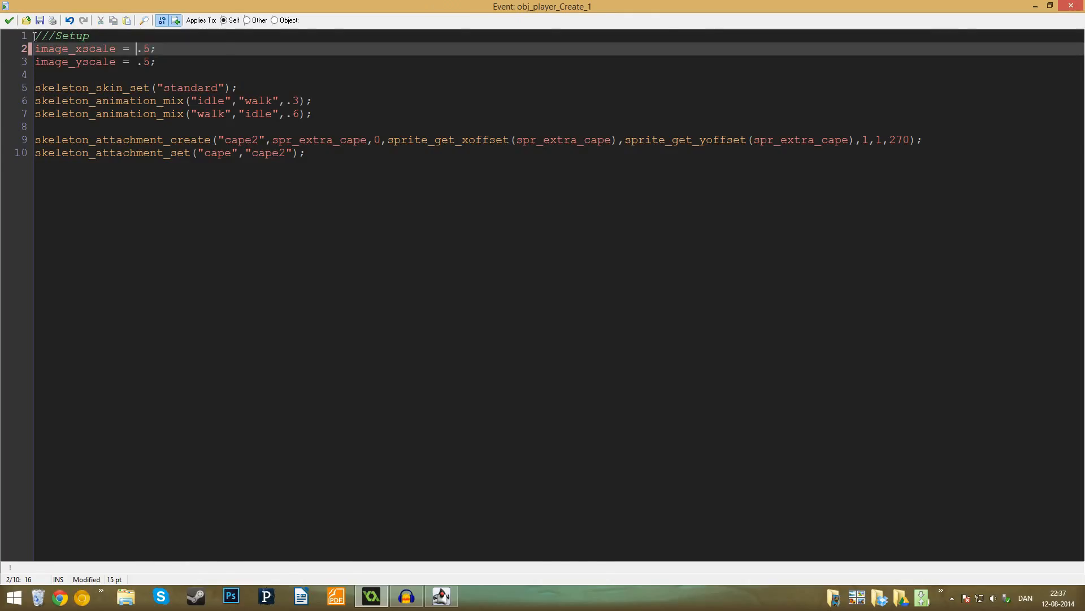
pyautogui.click(11, 25)
pyautogui.press('F5')
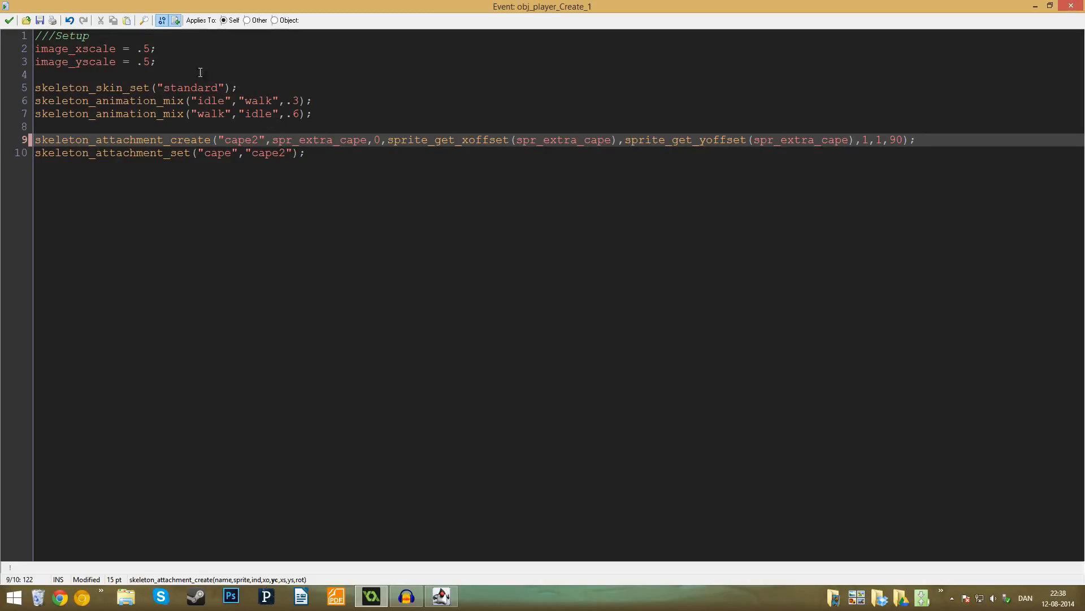
# - Set image_xscale and image_yscale to 1 in the Setup code, and cut both lines from above skeleton_skin_set
pyautogui.moveTo(151, 49); pyautogui.dragTo(33, 51)
pyautogui.hotkey('ctrl', 'c')
pyautogui.write('1,')
pyautogui.write('1')
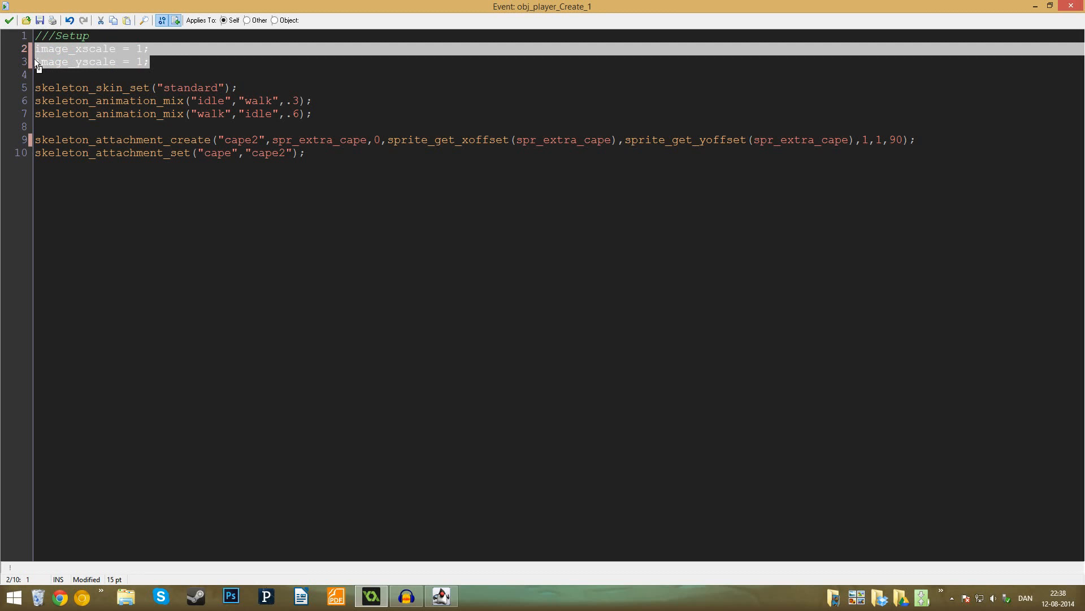
pyautogui.press('Delete')
pyautogui.press('BackSpace')
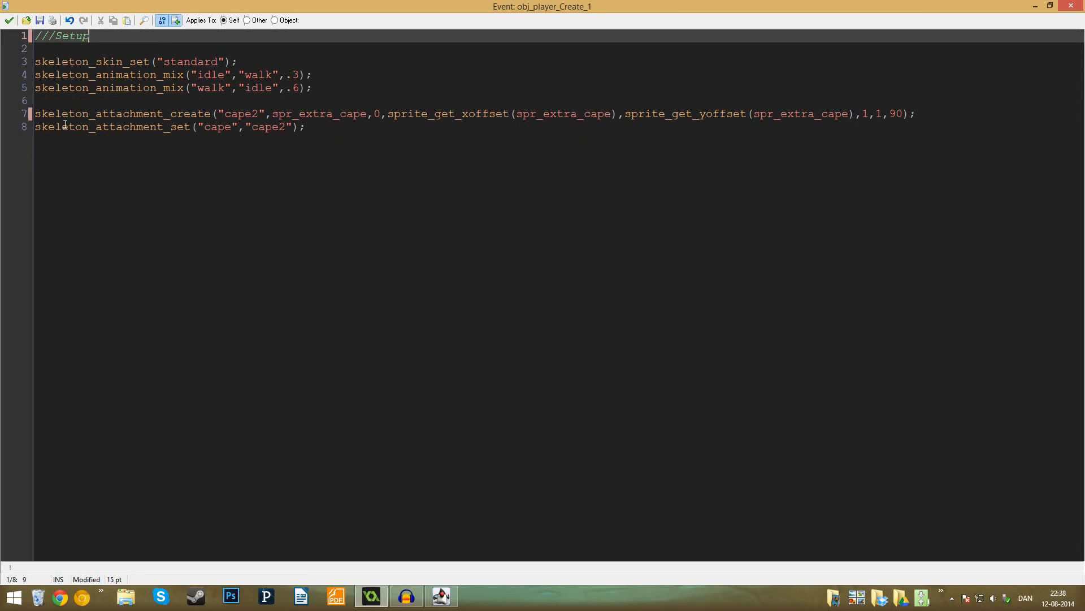
pyautogui.click(26, 64)
pyautogui.press('BackSpace')
pyautogui.press('BackSpace')
pyautogui.press('Return')
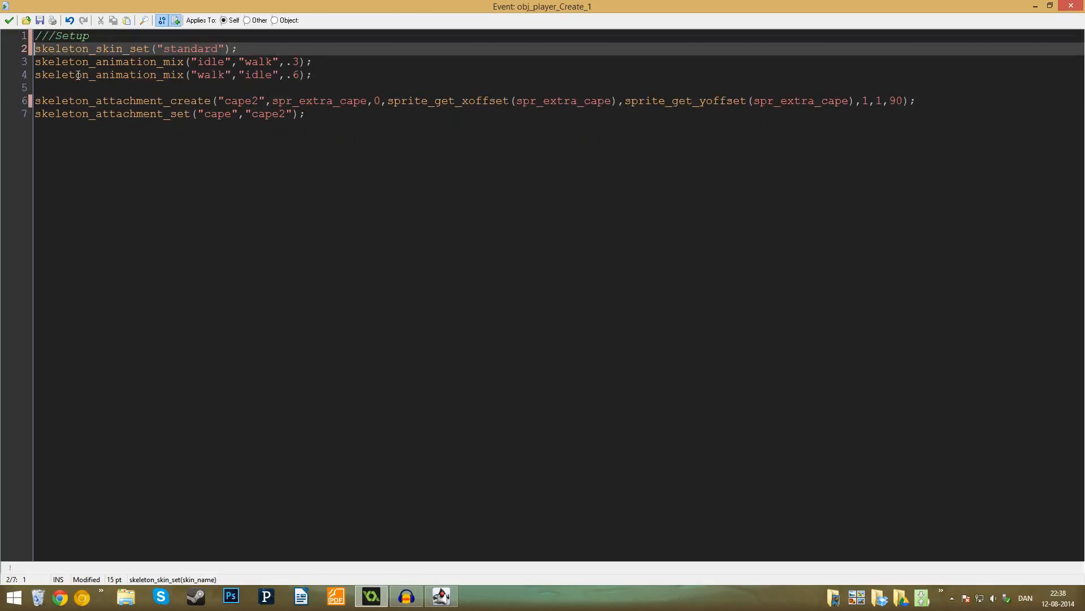
pyautogui.press('Return')
pyautogui.press('Return')
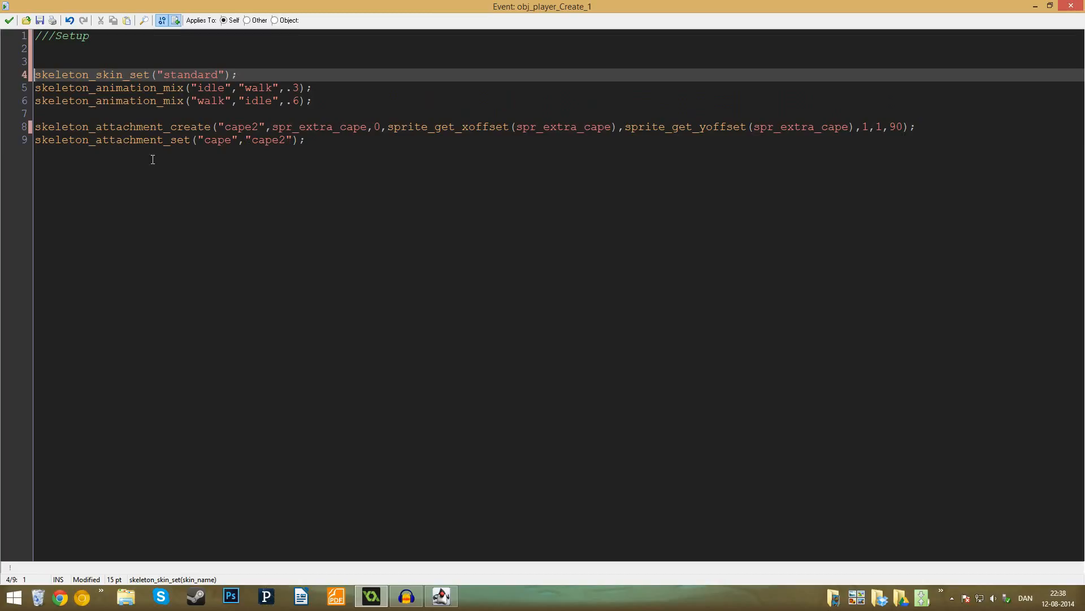
# - Examine the sprite offset arguments in the skeleton_attachment_create call and the empty space above skeleton_skin_set
pyautogui.click(214, 127)
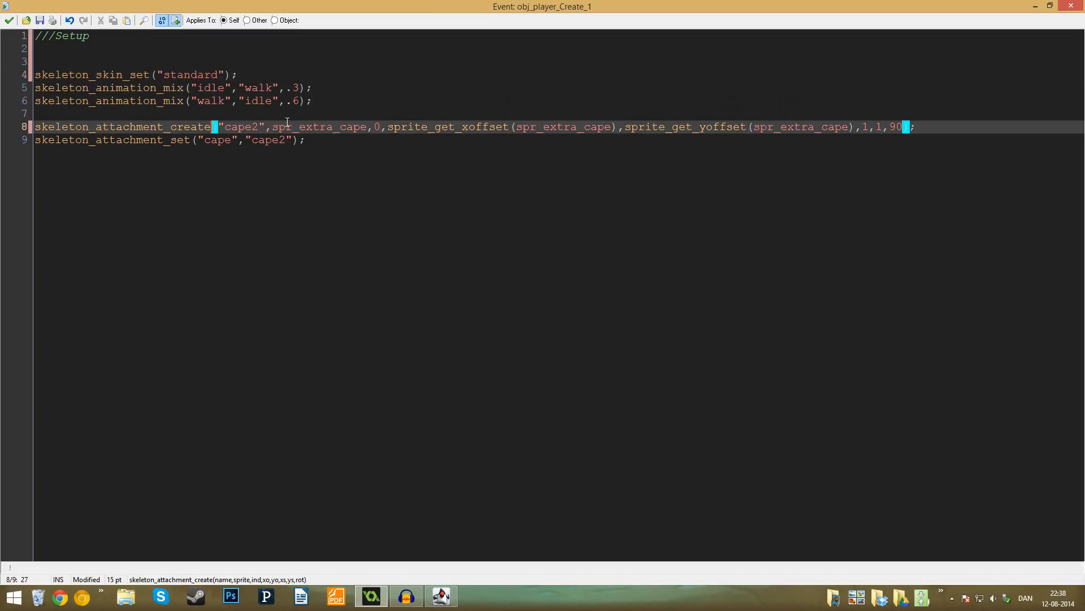
pyautogui.click(503, 127)
pyautogui.click(723, 131)
pyautogui.click(45, 50)
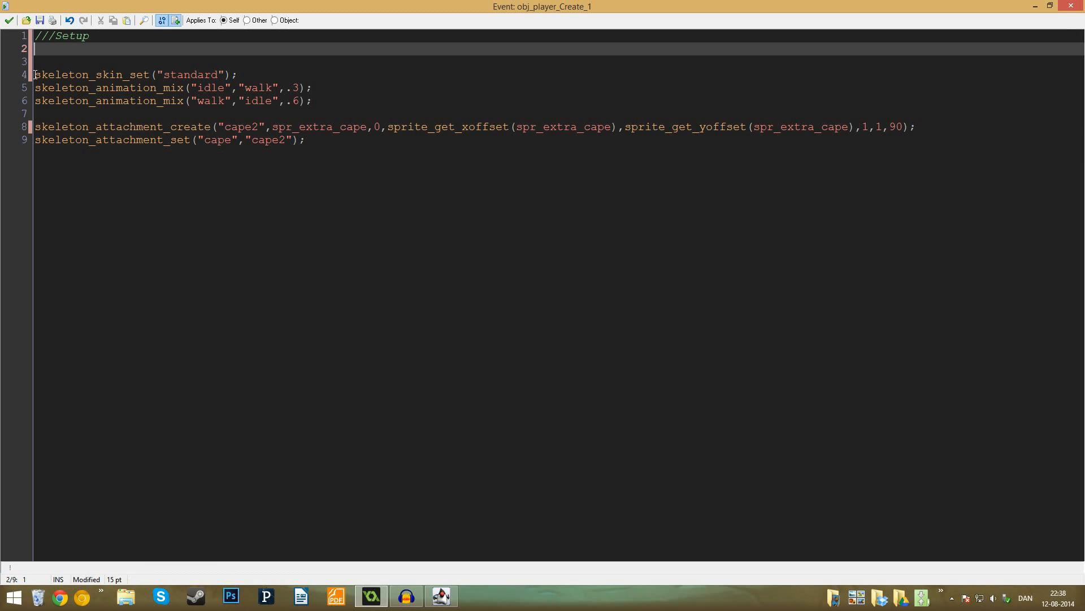
# - Delete the blank lines above skeleton_skin_set, save the code, and test the game without the scale settings
pyautogui.moveTo(35, 75); pyautogui.dragTo(27, 54)
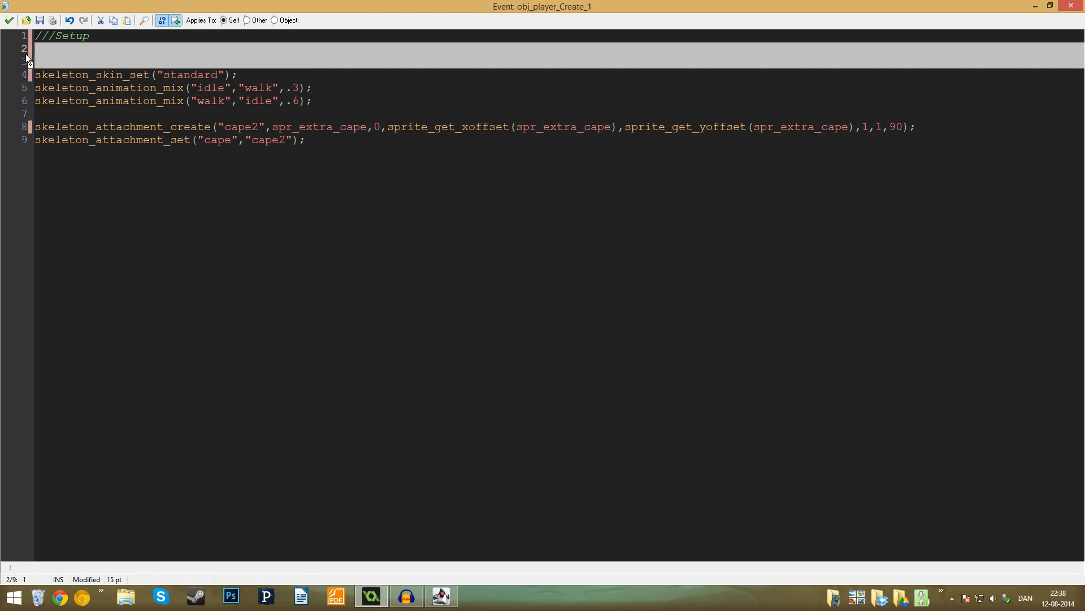
pyautogui.press('Delete')
pyautogui.click(9, 21)
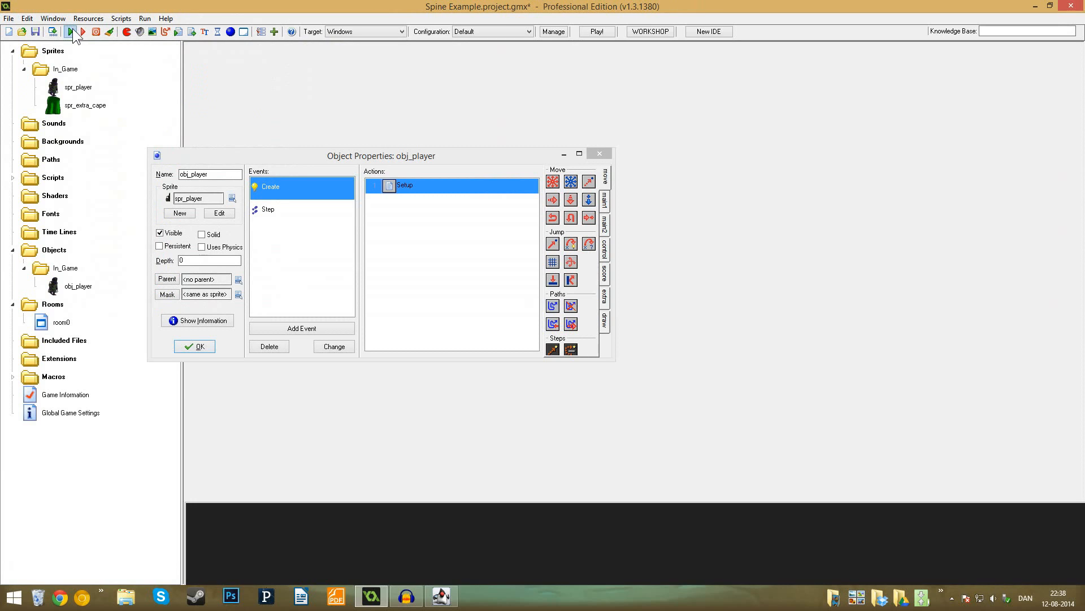
pyautogui.click(71, 32)
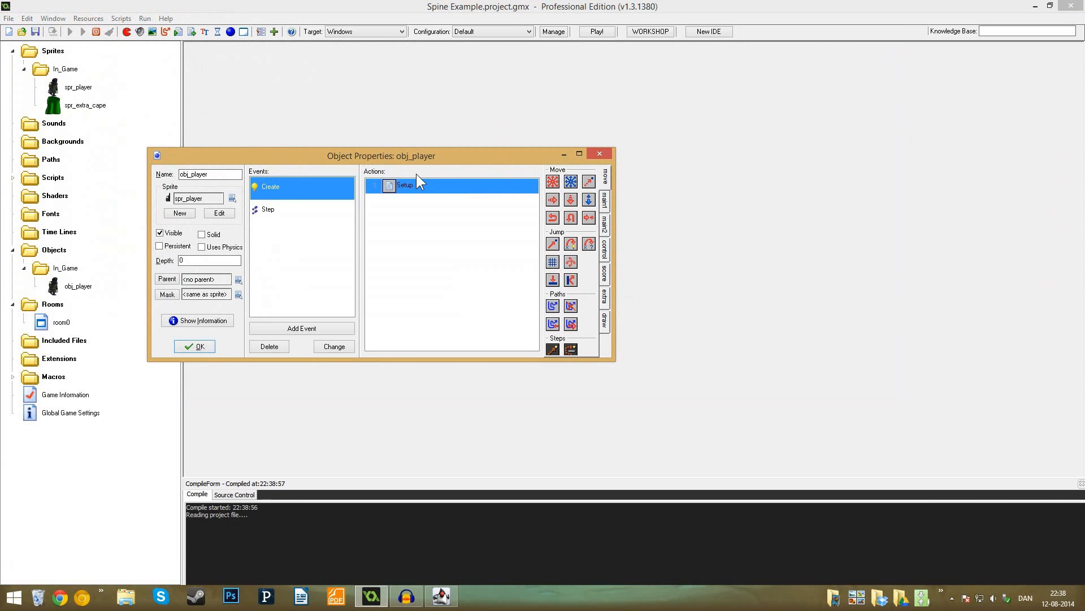
pyautogui.moveTo(423, 186)
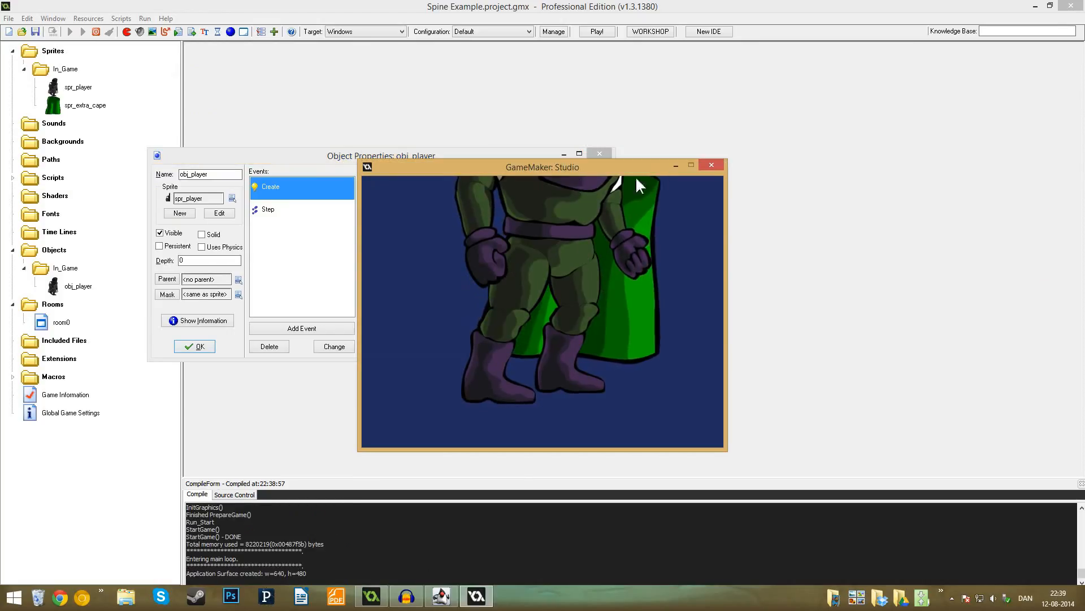
pyautogui.click(716, 165)
# - Reopen the Setup code and paste the image_xscale and image_yscale lines below the skeleton_attachment_set call
pyautogui.doubleClick(432, 186)
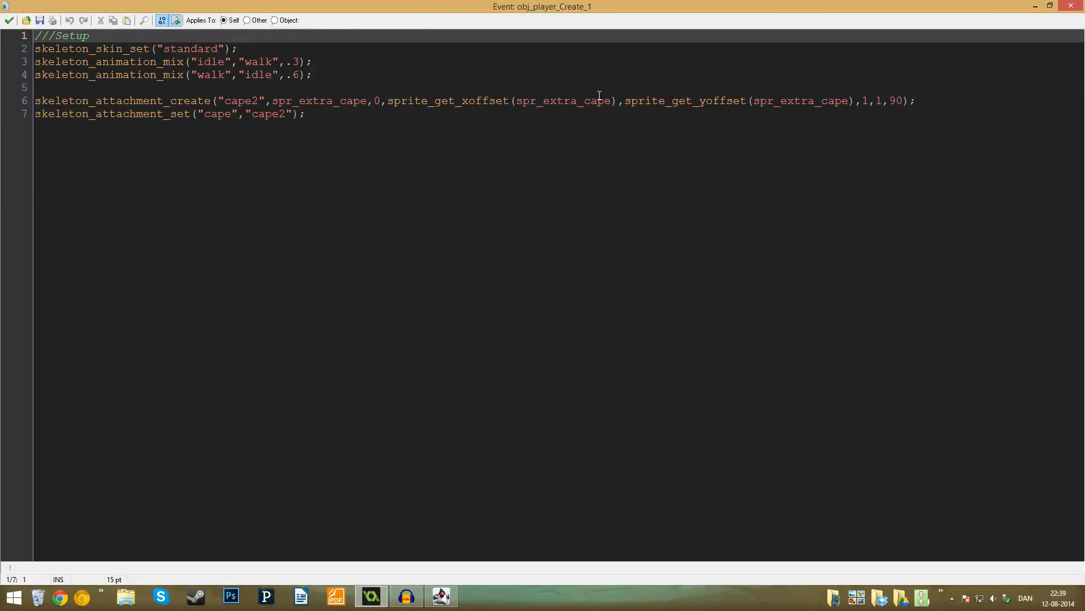
pyautogui.click(485, 128)
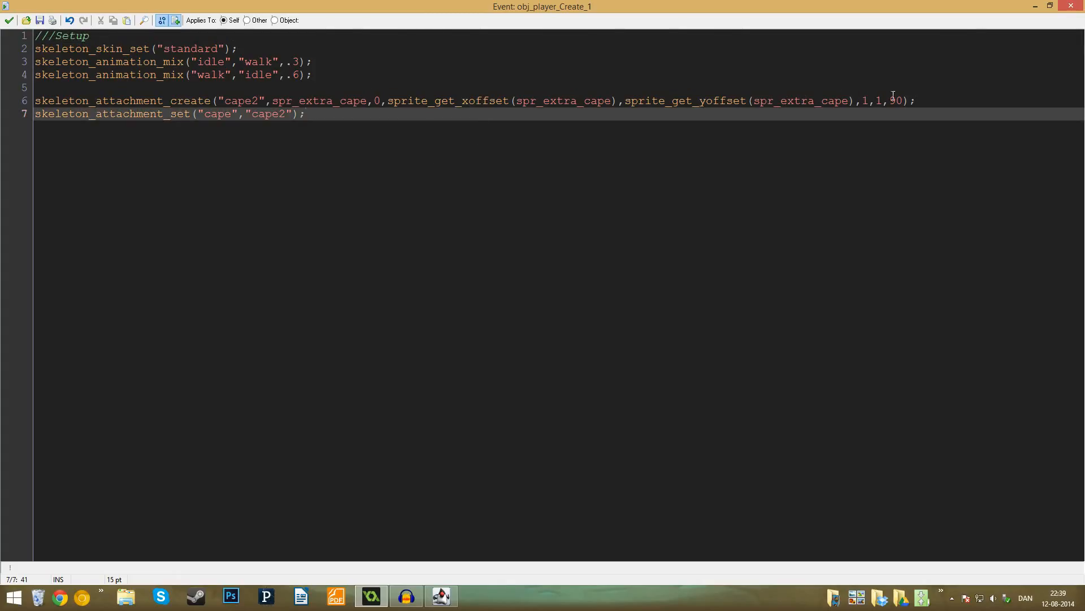
pyautogui.press('Return')
pyautogui.press('Return')
pyautogui.hotkey('ctrl', 'v')
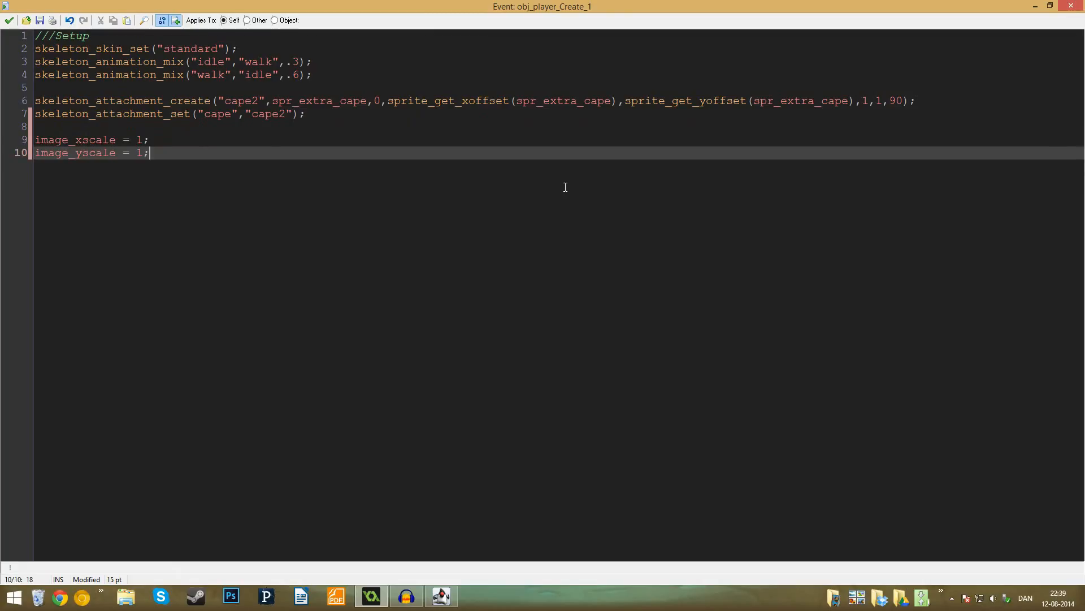
# - Set both image_xscale and image_yscale to .5 and save the Setup code
pyautogui.doubleClick(140, 141)
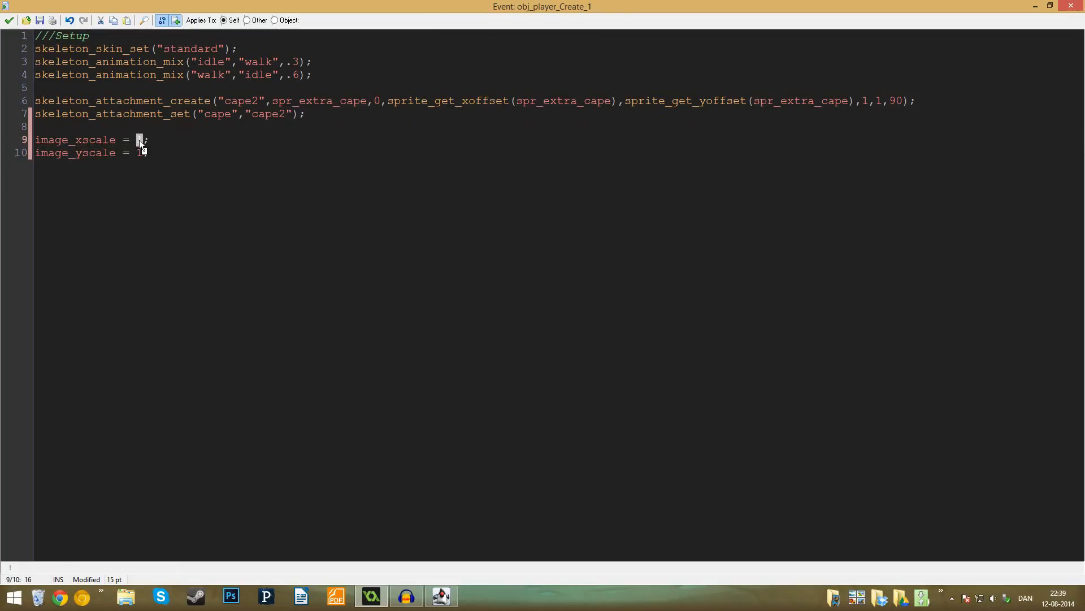
pyautogui.write('.5')
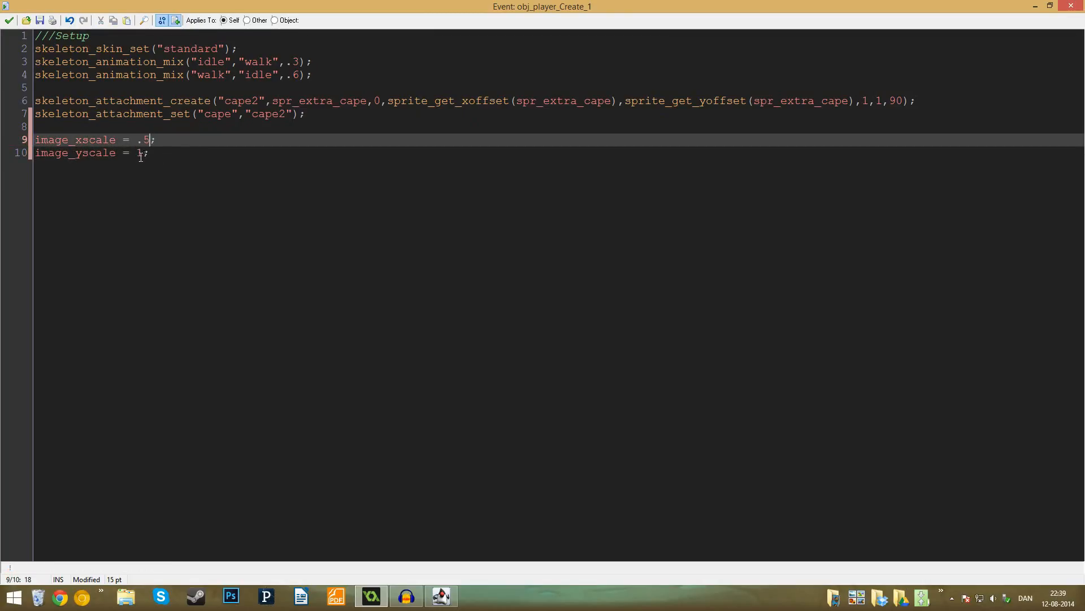
pyautogui.doubleClick(139, 153)
pyautogui.write('.5')
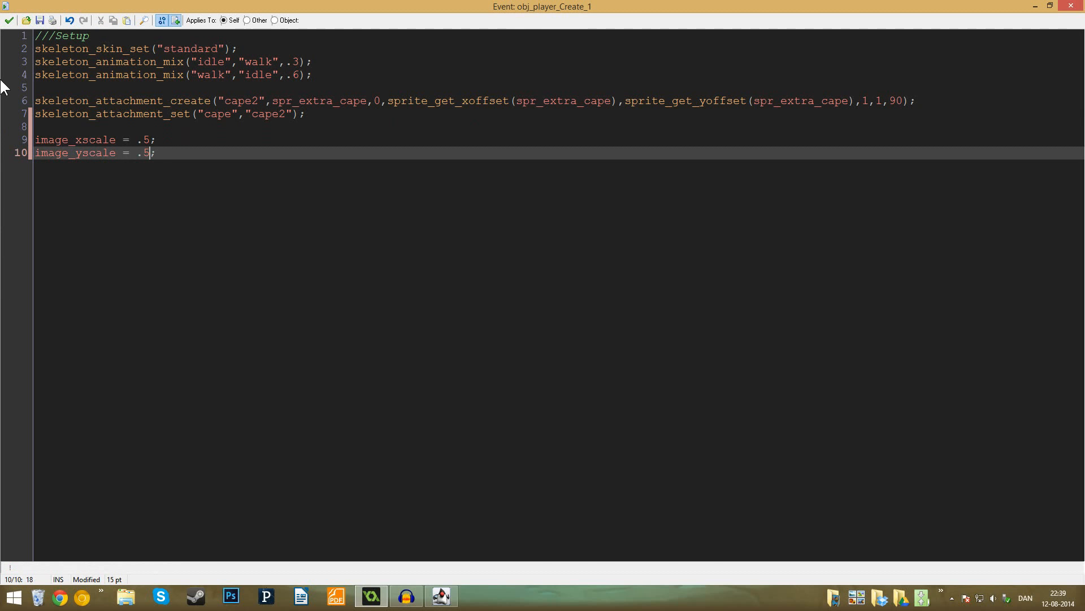
pyautogui.click(9, 20)
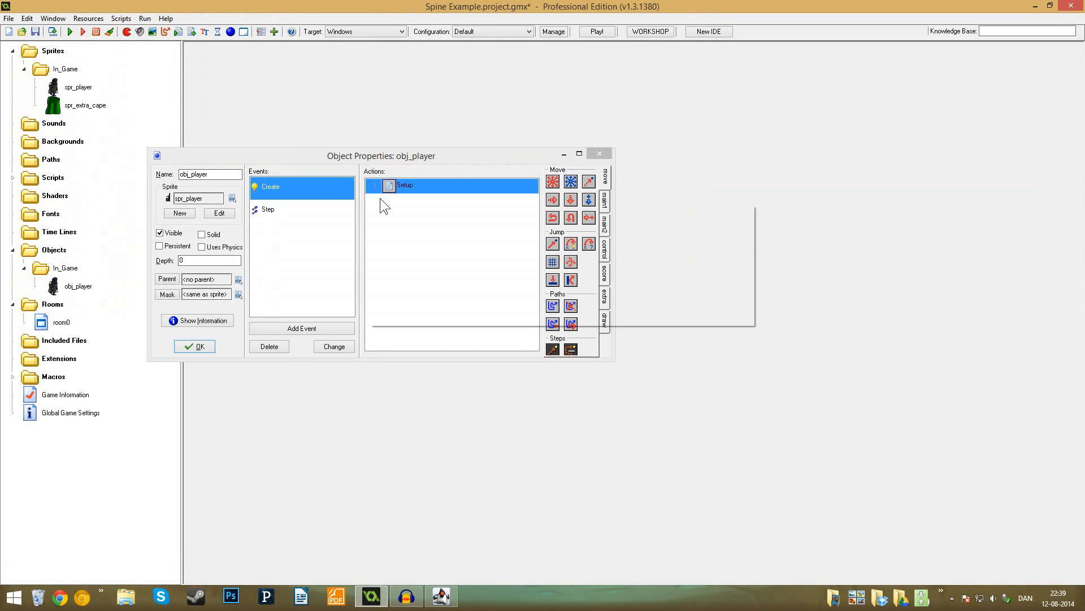
# - Reopen the Setup code, change image_xscale to -.5, save it and test the mirrored ninja in the game
pyautogui.doubleClick(395, 191)
pyautogui.click(137, 140)
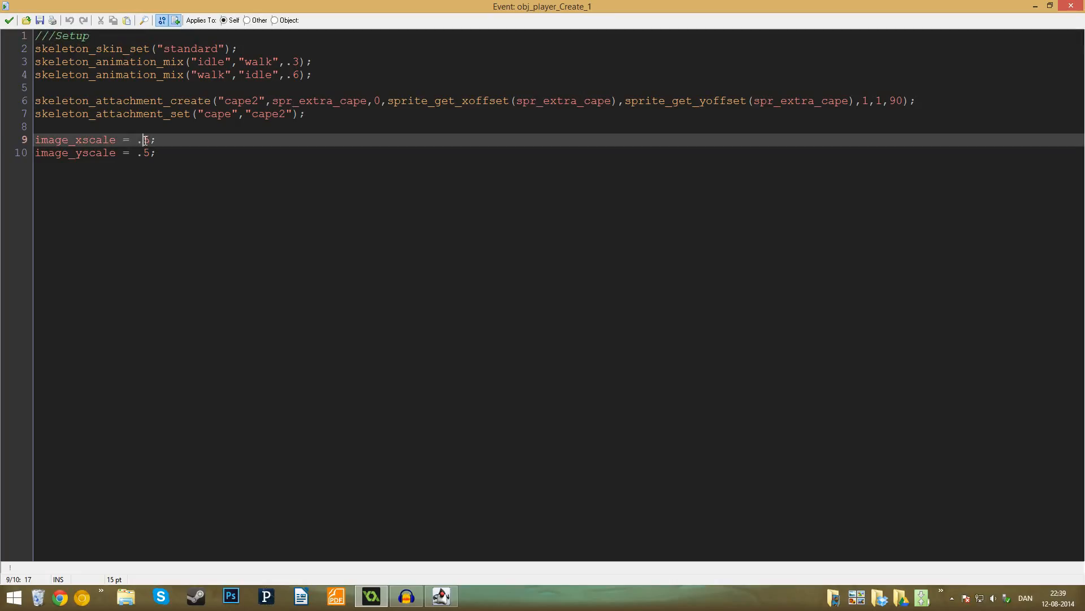
pyautogui.write('-')
pyautogui.click(9, 21)
pyautogui.click(71, 31)
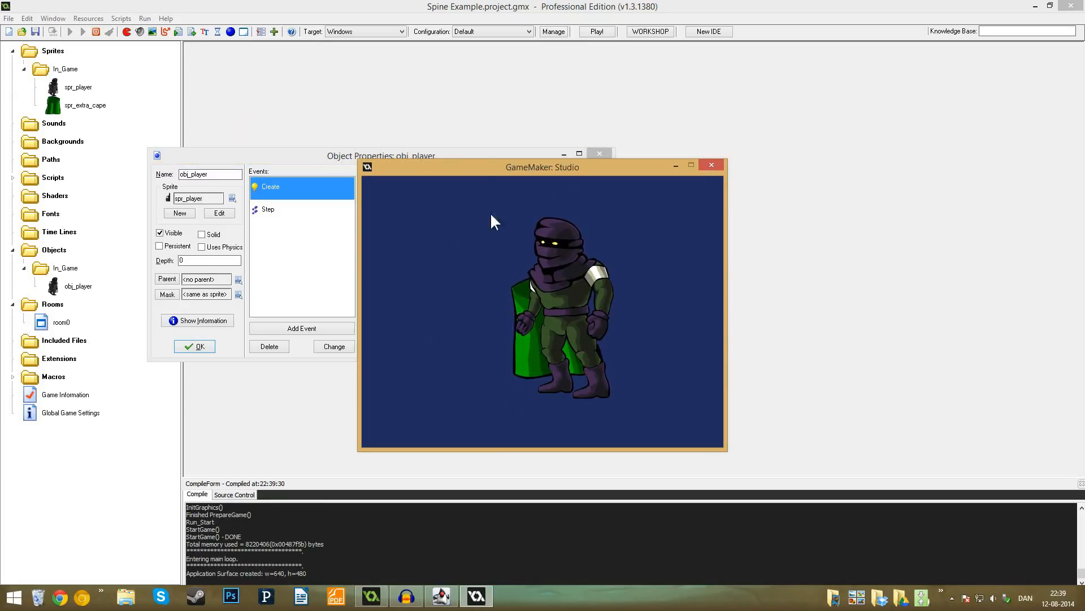
pyautogui.click(711, 165)
# - Reopen the Setup code and examine the attachment's scale arguments together with the image scale lines placed below
pyautogui.doubleClick(386, 188)
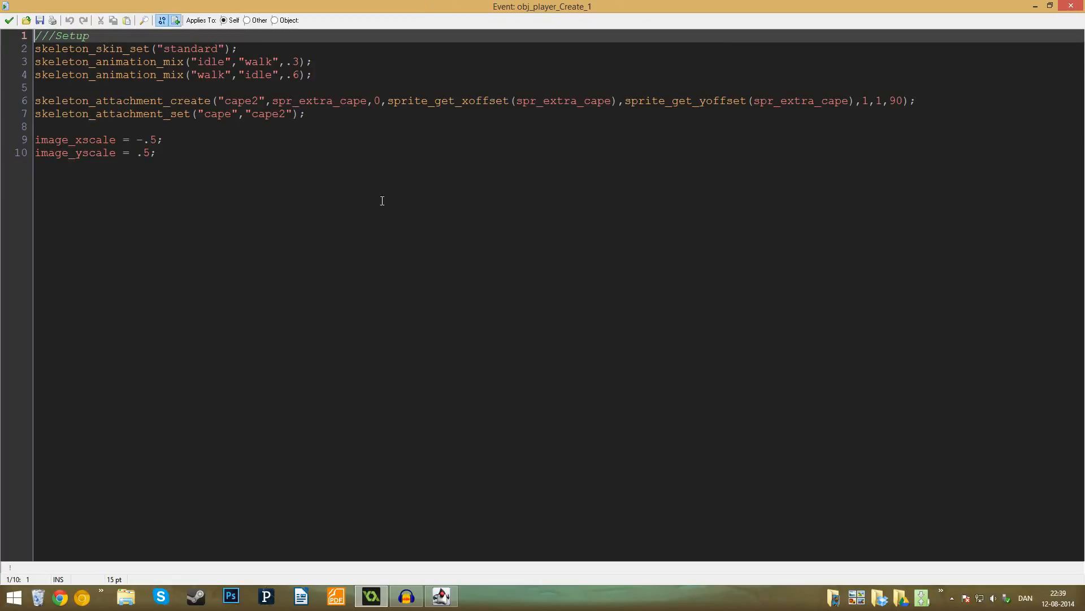
pyautogui.click(190, 148)
pyautogui.click(95, 113)
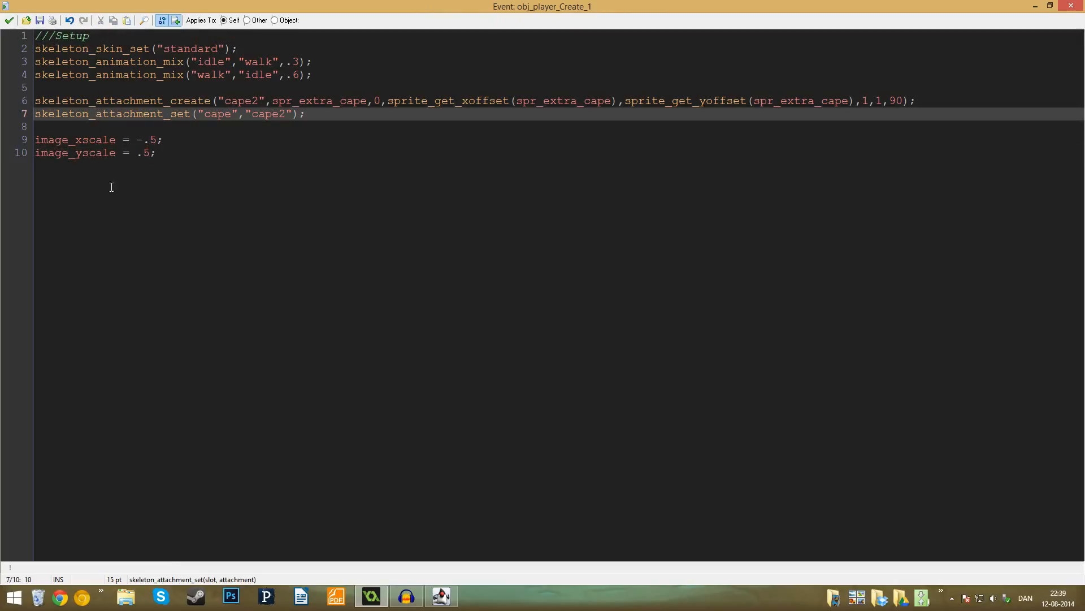
pyautogui.moveTo(862, 101); pyautogui.dragTo(870, 101)
pyautogui.click(876, 101)
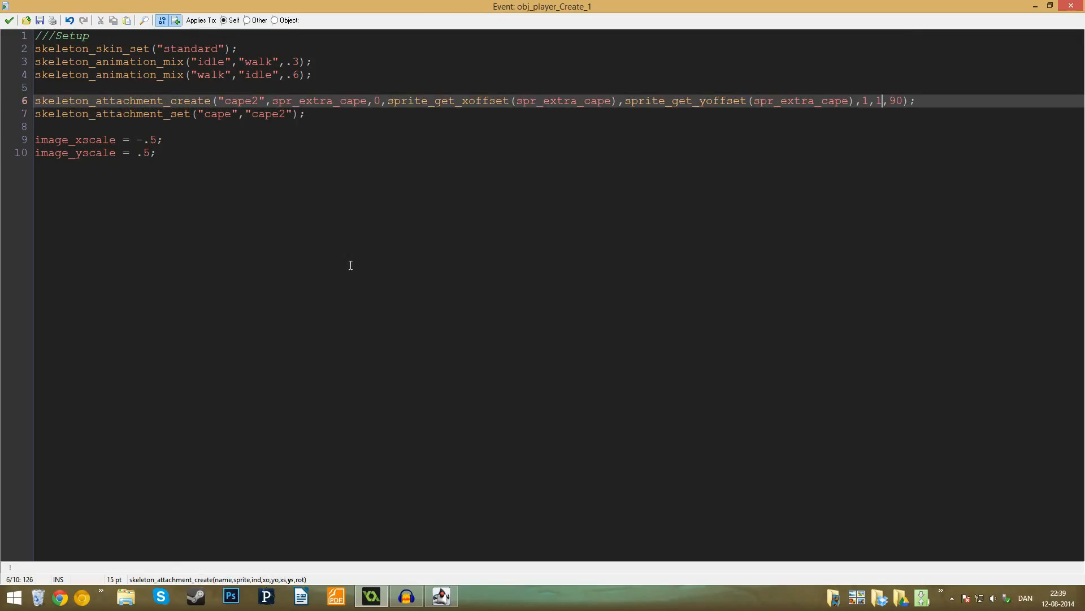
pyautogui.click(231, 167)
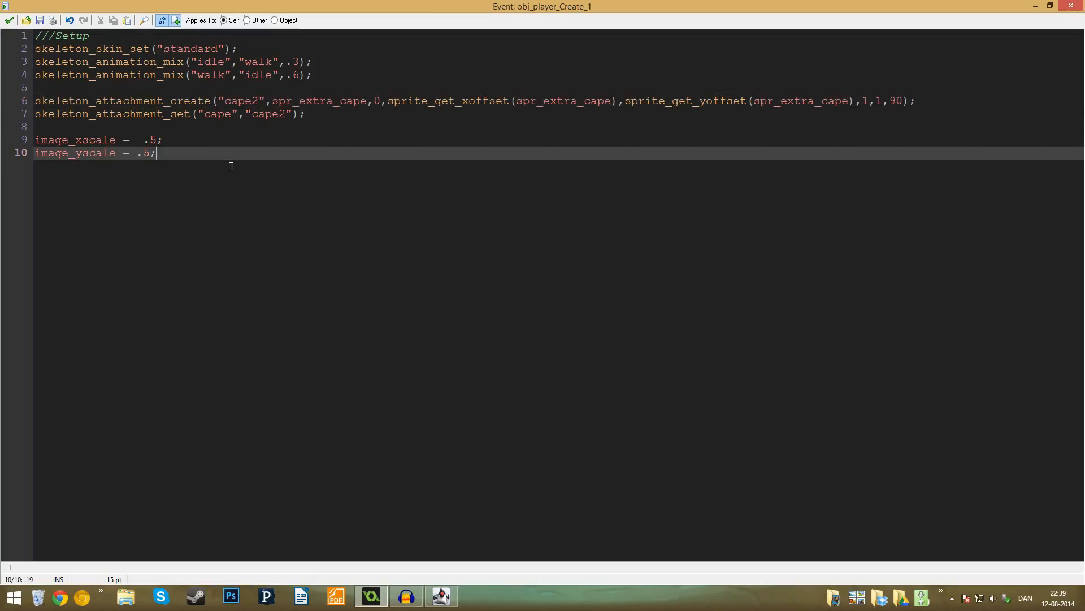
# - Compare the "cape2" name in skeleton_attachment_set with the cape slot's attachments in Spine, and return to the GameMaker Setup code
pyautogui.click(265, 114)
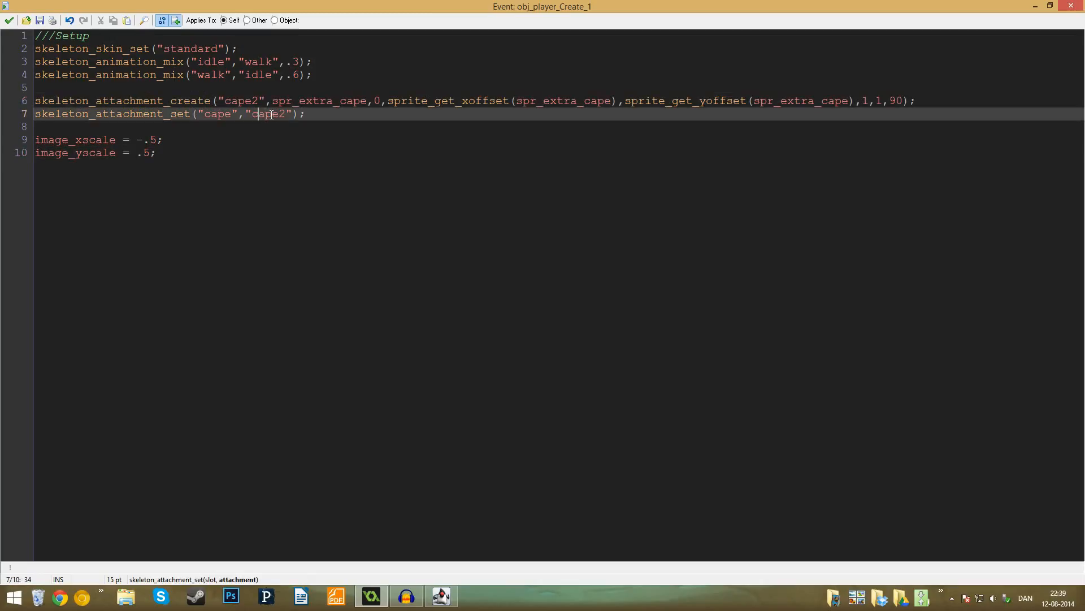
pyautogui.click(449, 602)
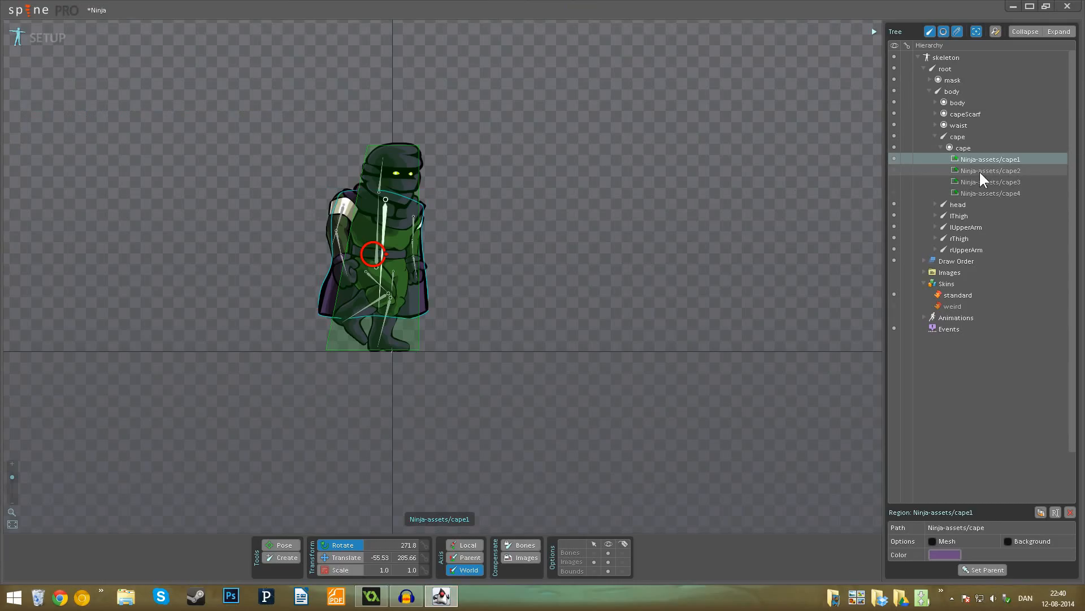
pyautogui.moveTo(979, 171)
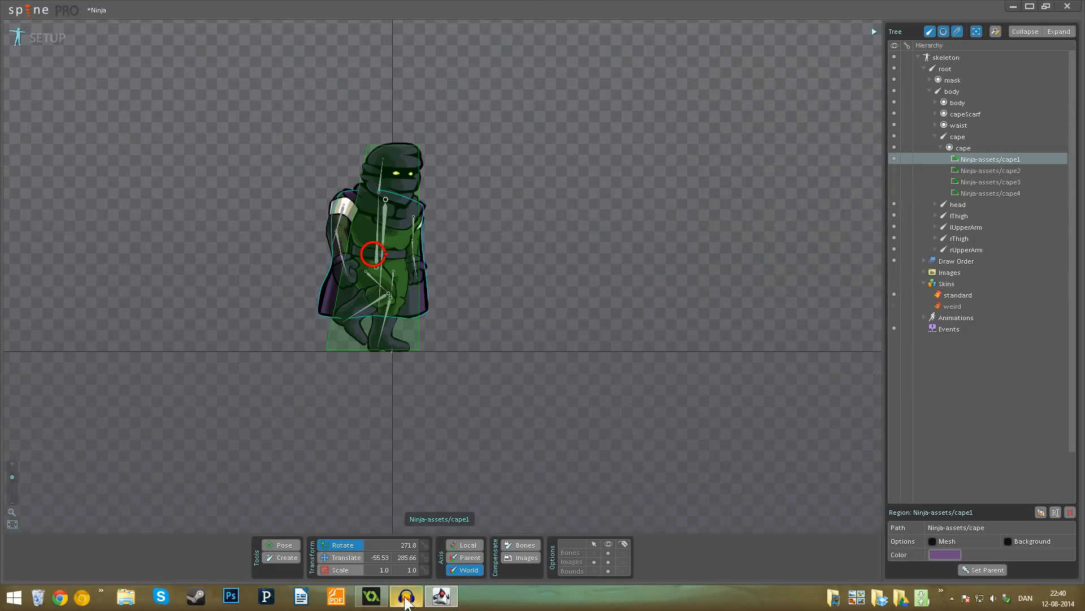
pyautogui.click(371, 597)
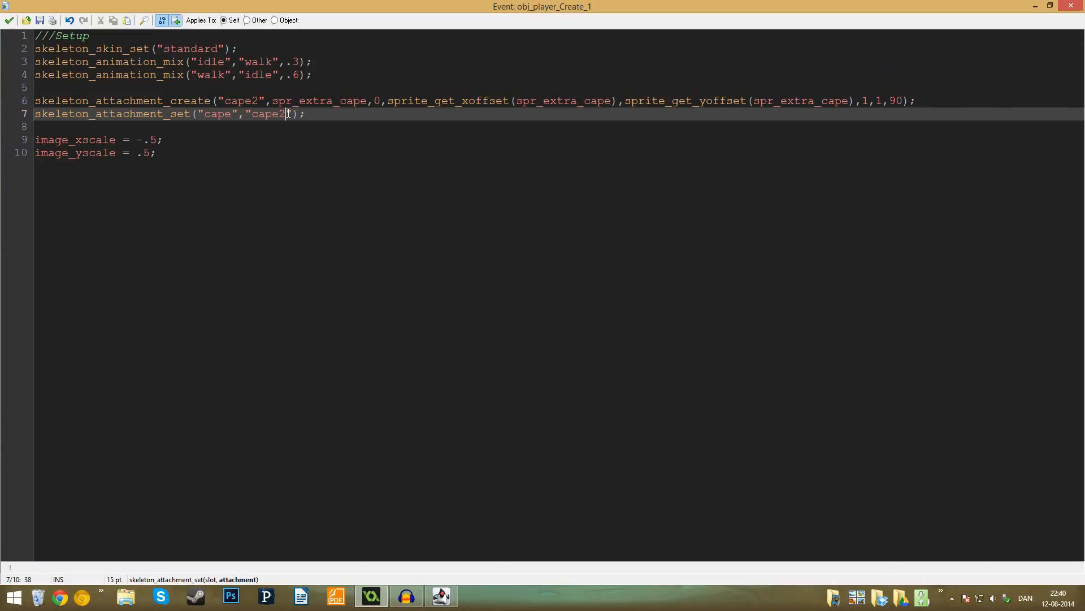
# - Change the attachment name in skeleton_attachment_set to "cape3", save the Setup code and test the cape in the game
pyautogui.hotkey('shift', 'Left')
pyautogui.press('Delete')
pyautogui.click(9, 20)
pyautogui.click(70, 32)
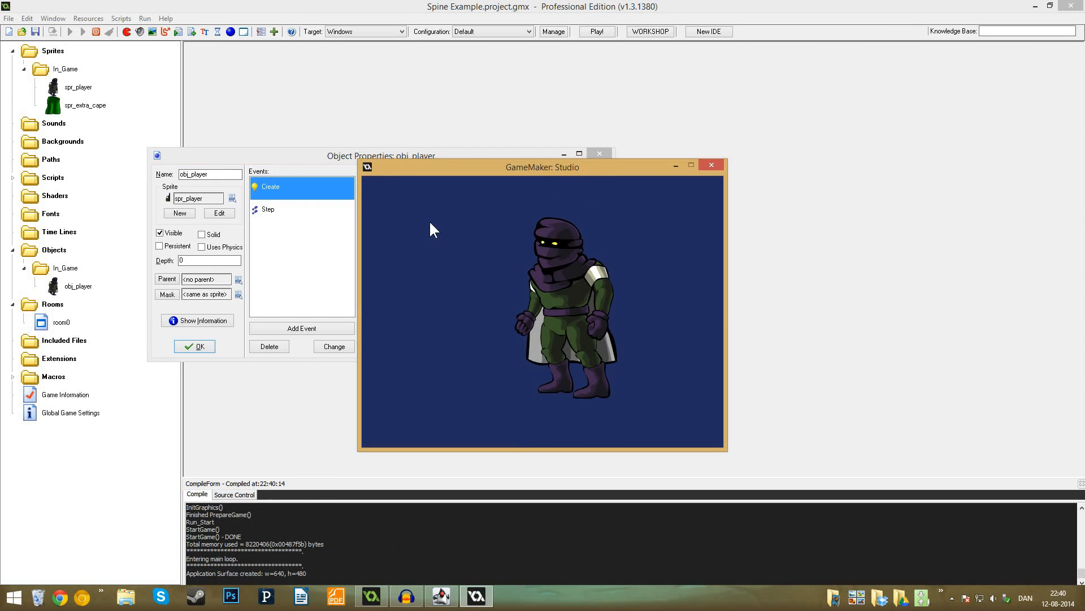
pyautogui.click(711, 166)
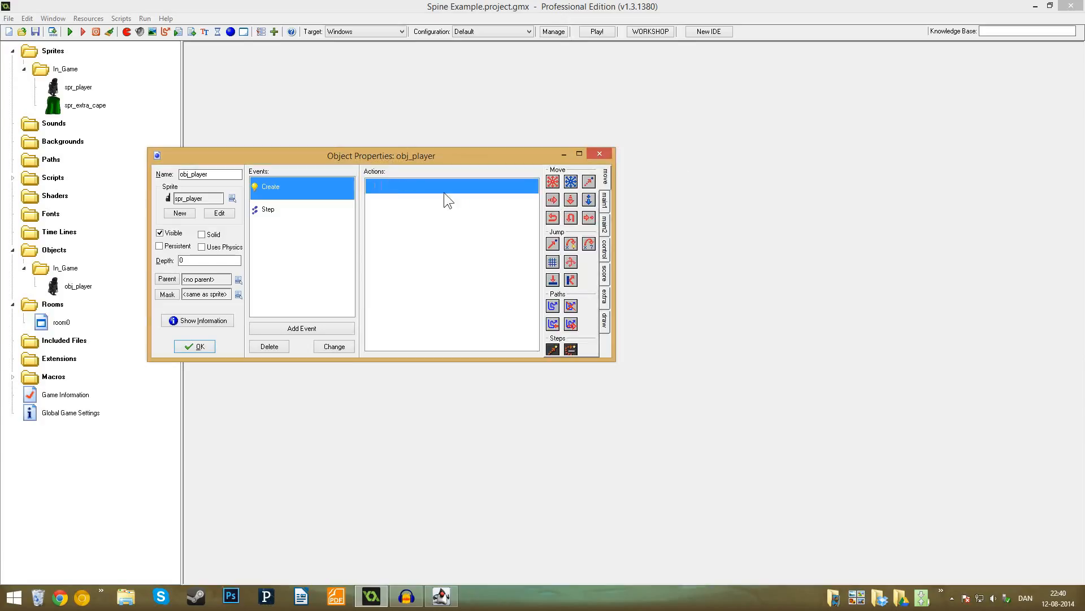
# - Reopen the Setup code to review the "cape3" attachment call and the image scale lines, and close it
pyautogui.doubleClick(443, 190)
pyautogui.click(286, 113)
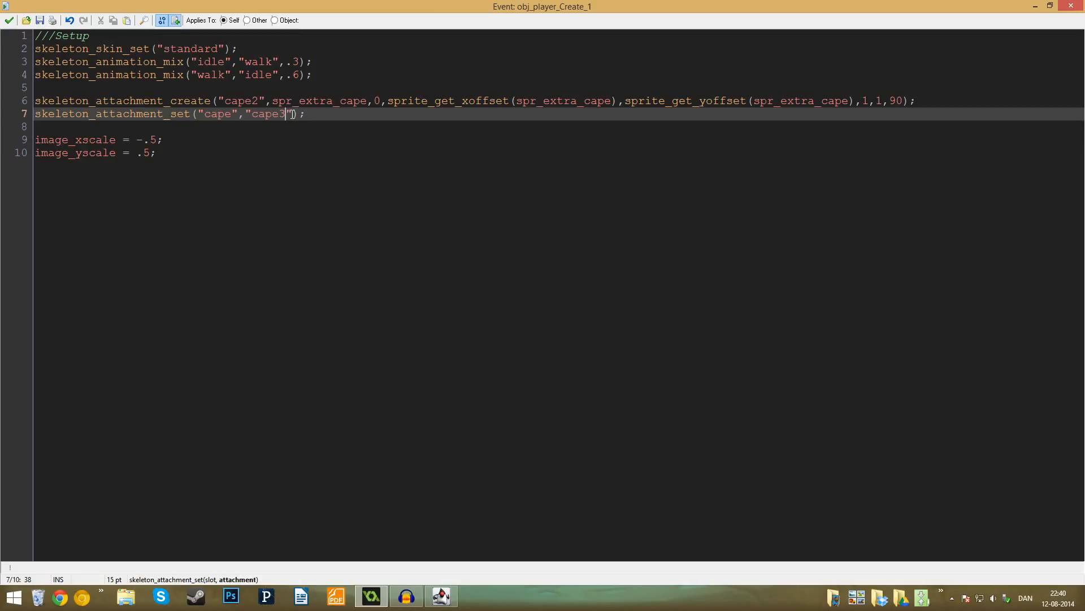
pyautogui.press('End')
pyautogui.click(311, 170)
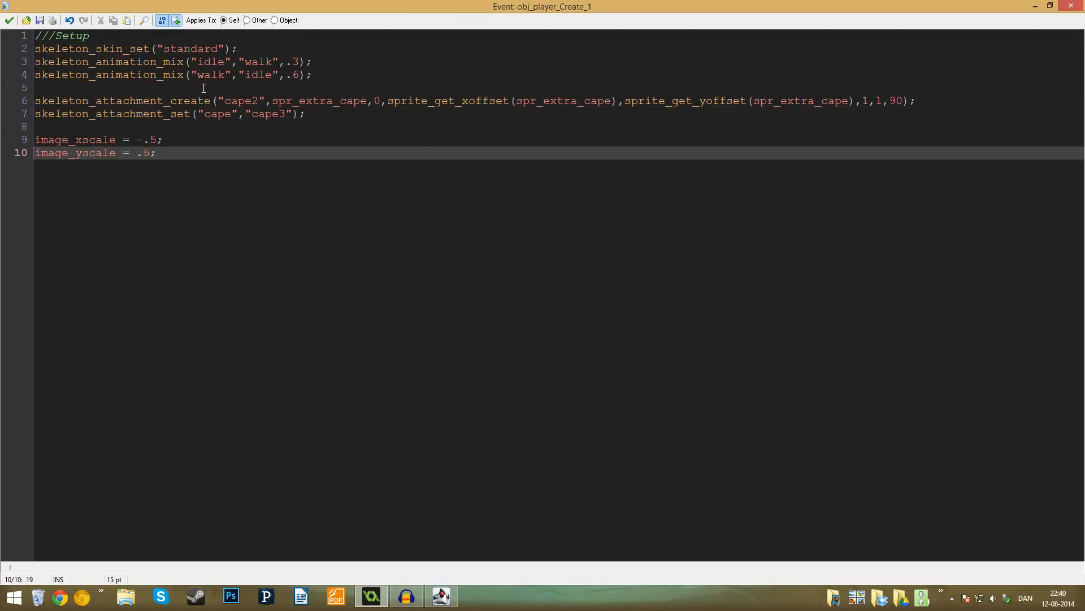
pyautogui.click(9, 21)
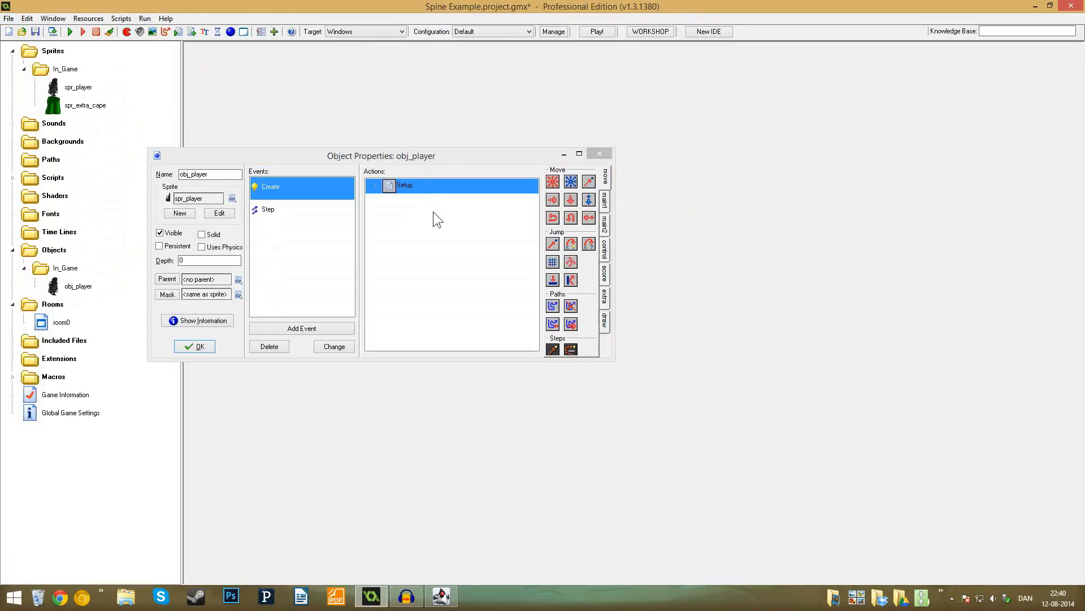
# - Add a Draw event to obj_player and place an Execute Code action in it
pyautogui.moveTo(346, 160); pyautogui.dragTo(502, 133)
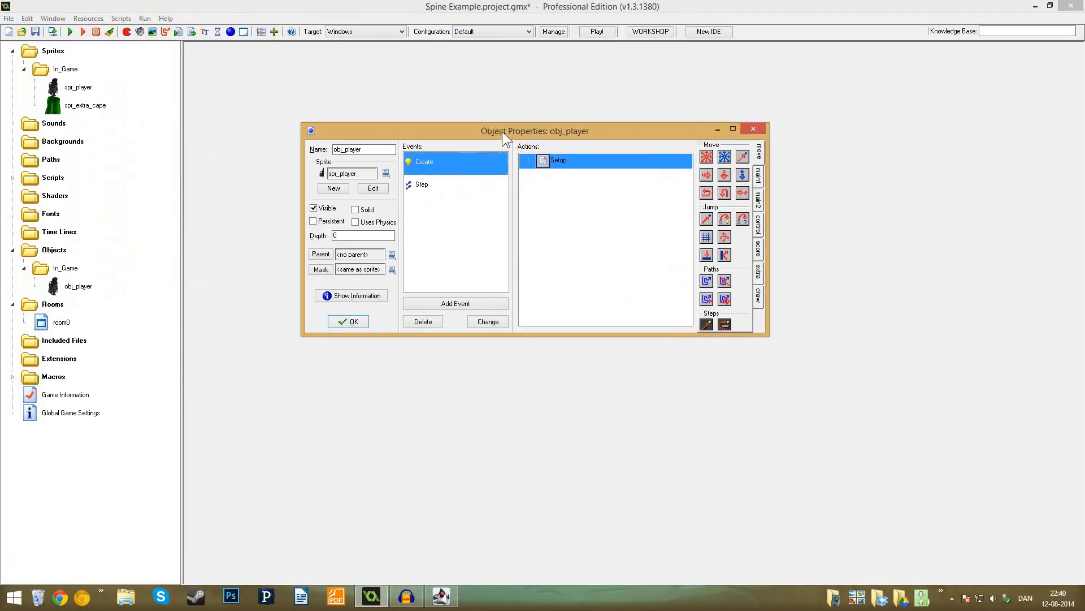
pyautogui.click(453, 182)
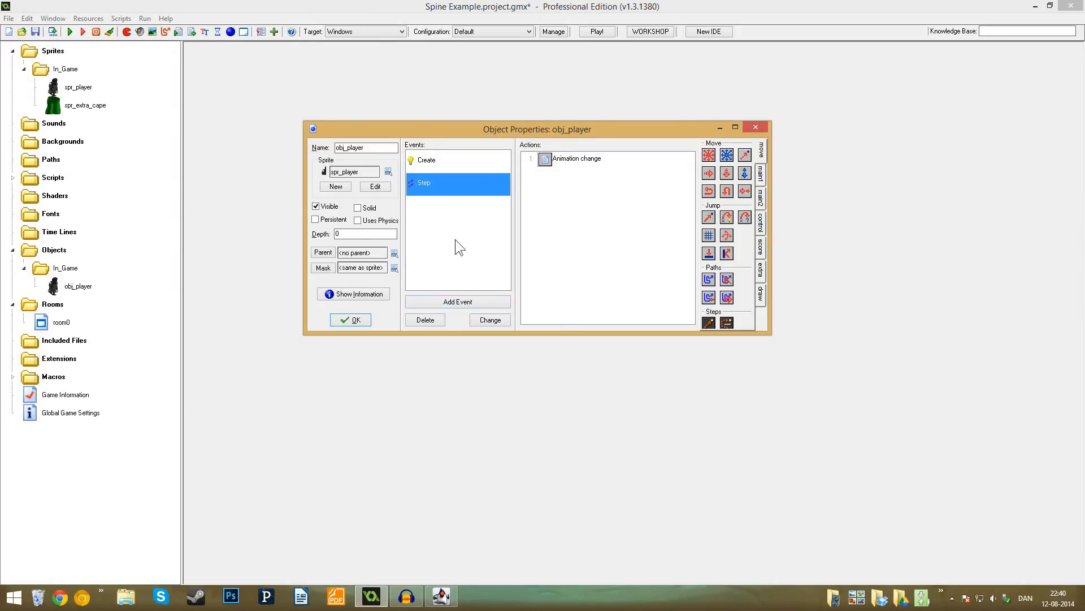
pyautogui.click(459, 302)
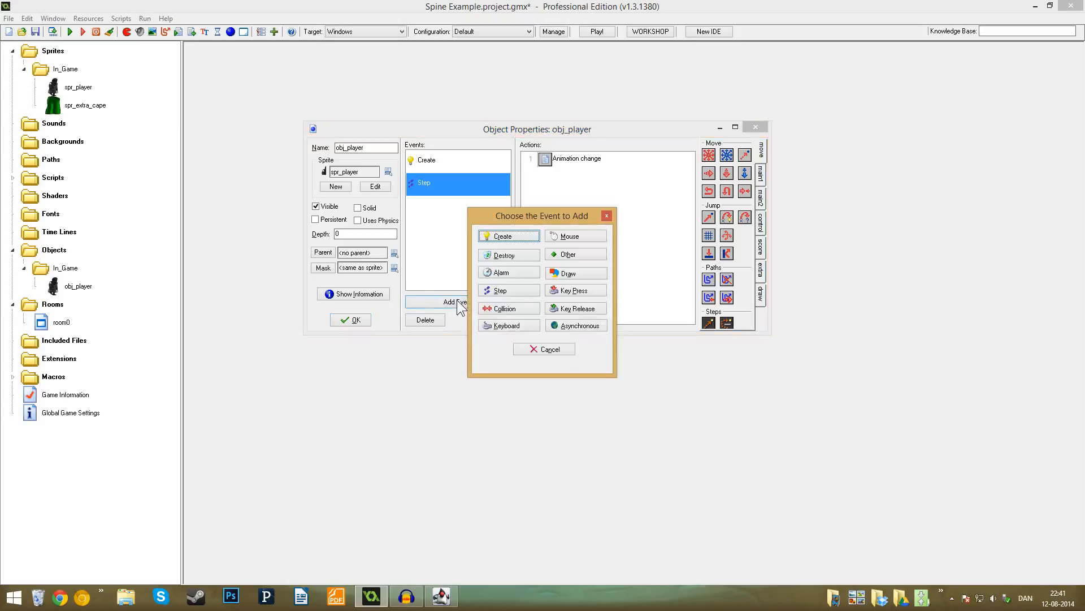
pyautogui.click(569, 275)
pyautogui.click(631, 279)
pyautogui.click(761, 223)
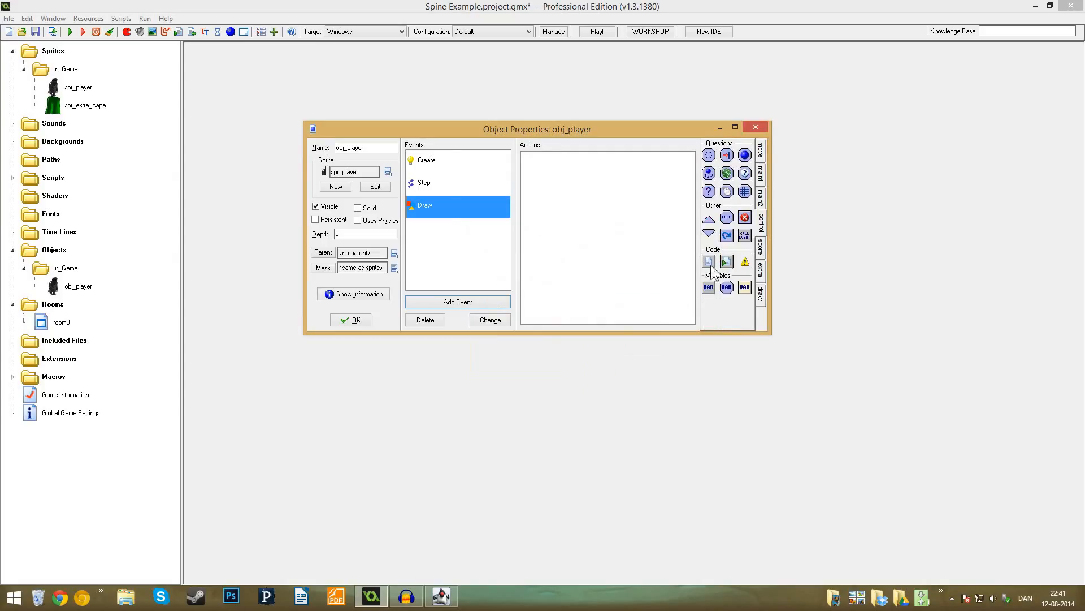
pyautogui.moveTo(662, 256); pyautogui.dragTo(655, 256)
# - Begin a draw_skeleton call in the Draw code with spr_player as the sprite and "stand" as the animation name
pyautogui.write('draw_sk')
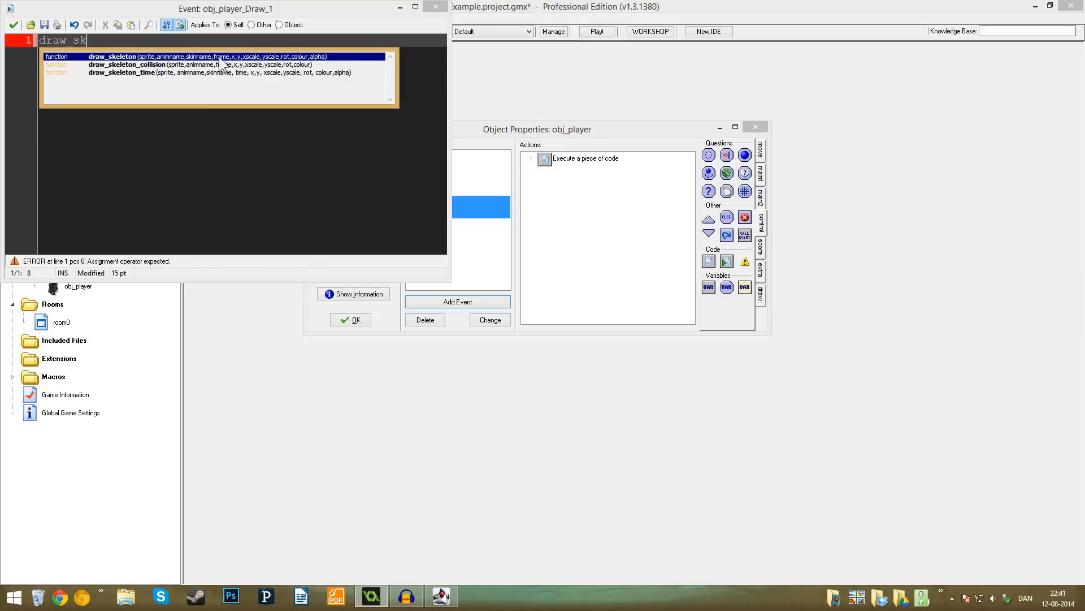
pyautogui.press('Return')
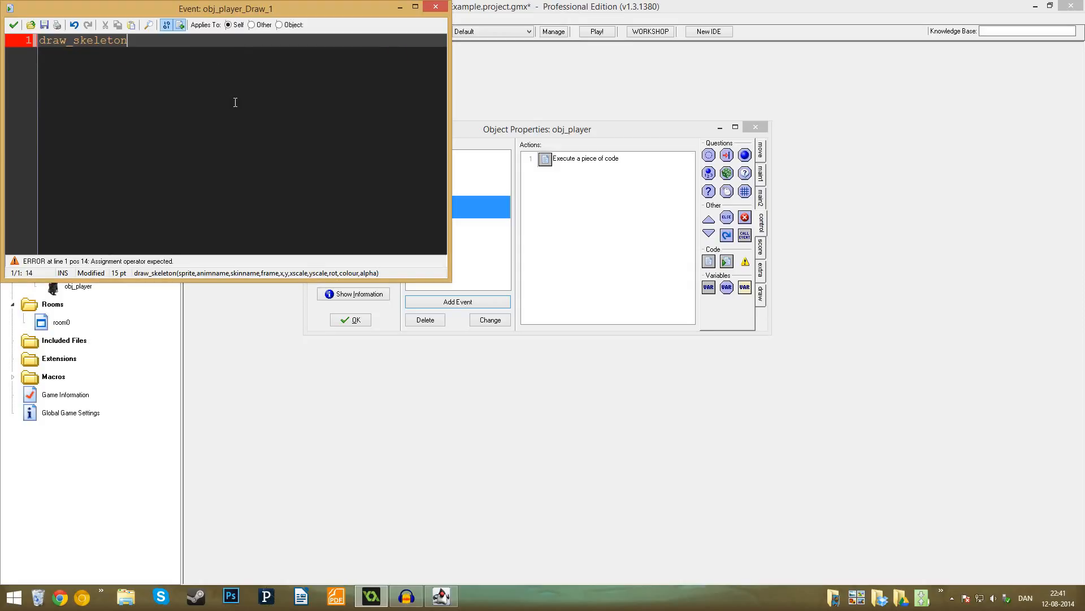
pyautogui.write('(')
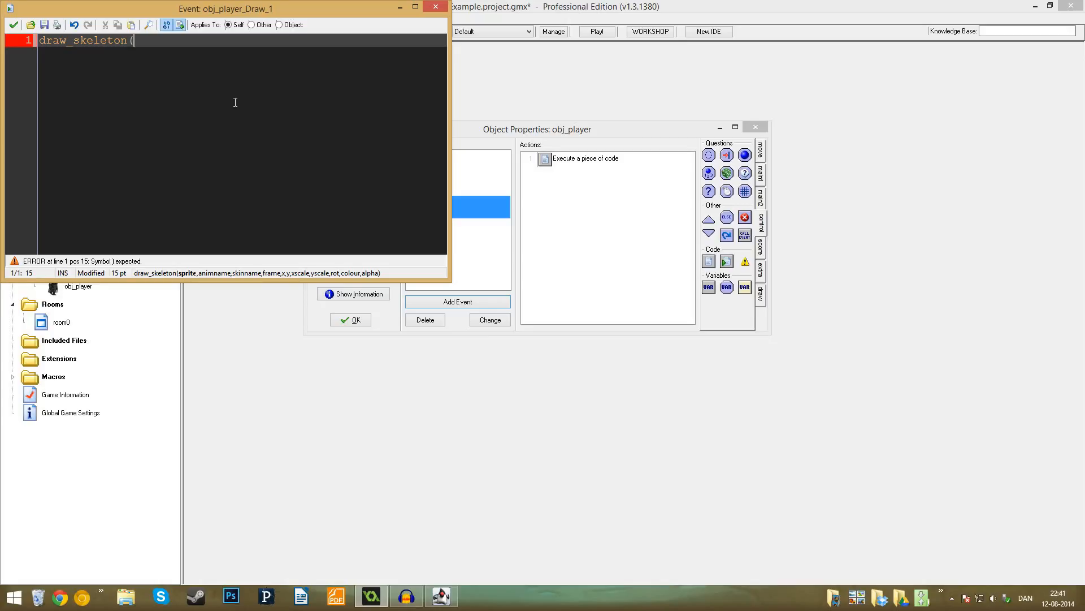
pyautogui.write('spr_player,')
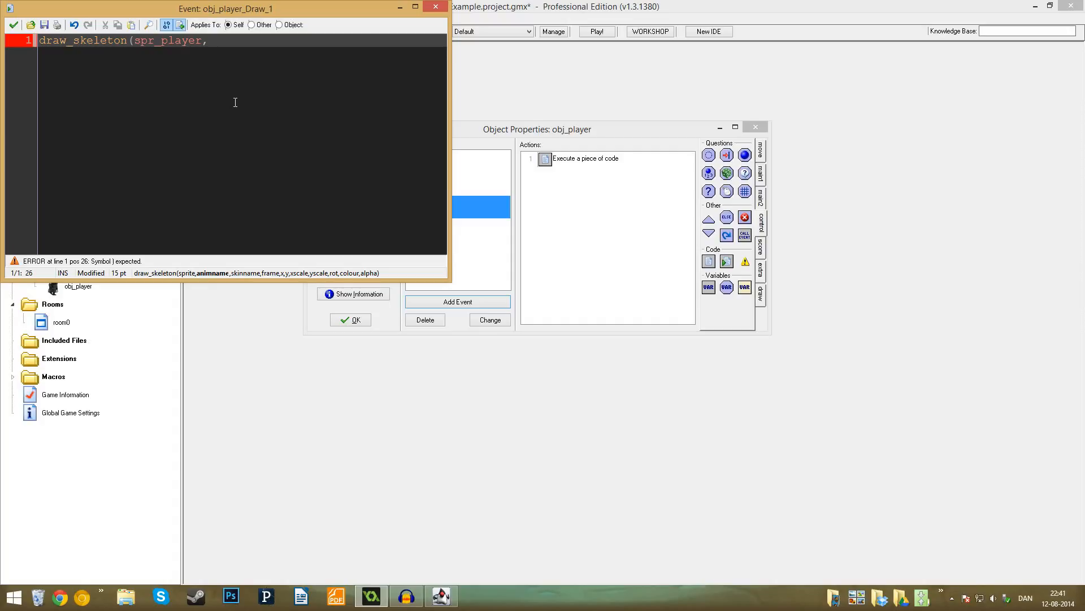
pyautogui.write('"stand",')
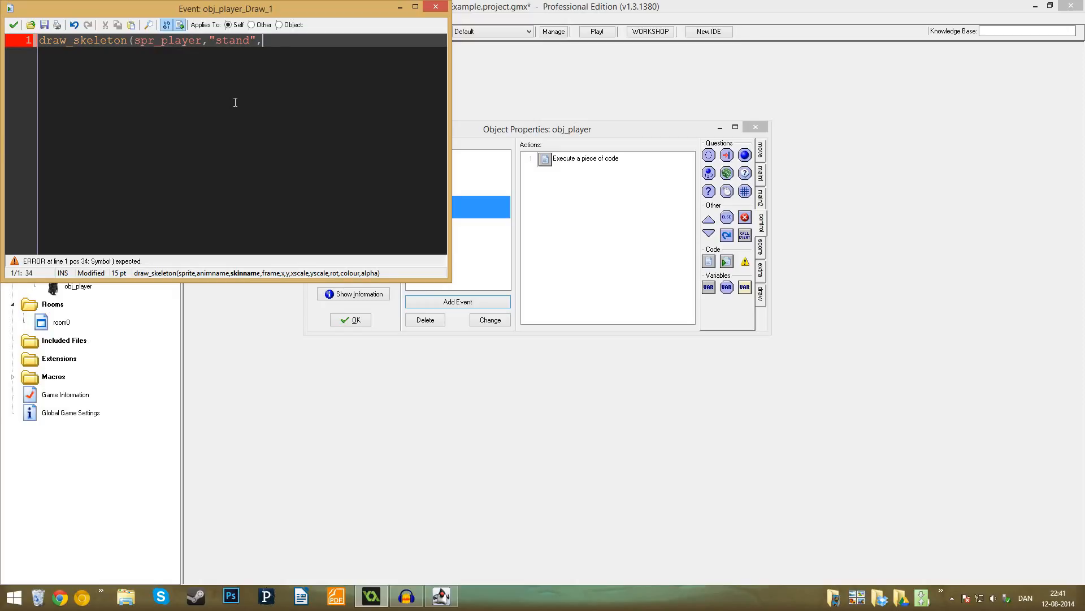
pyautogui.write('"standard",')
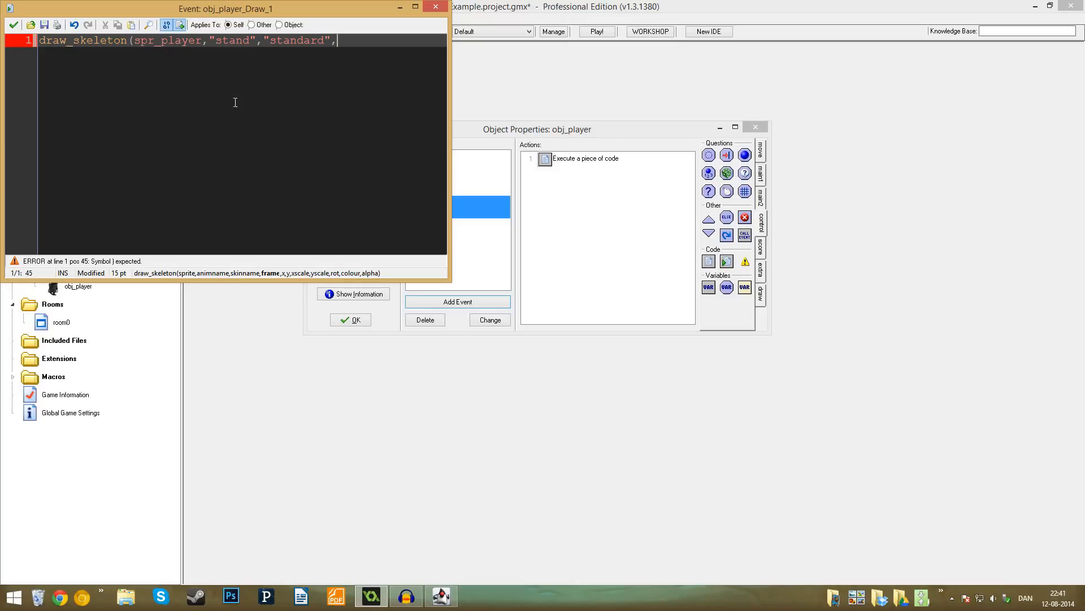
pyautogui.write('30,0')
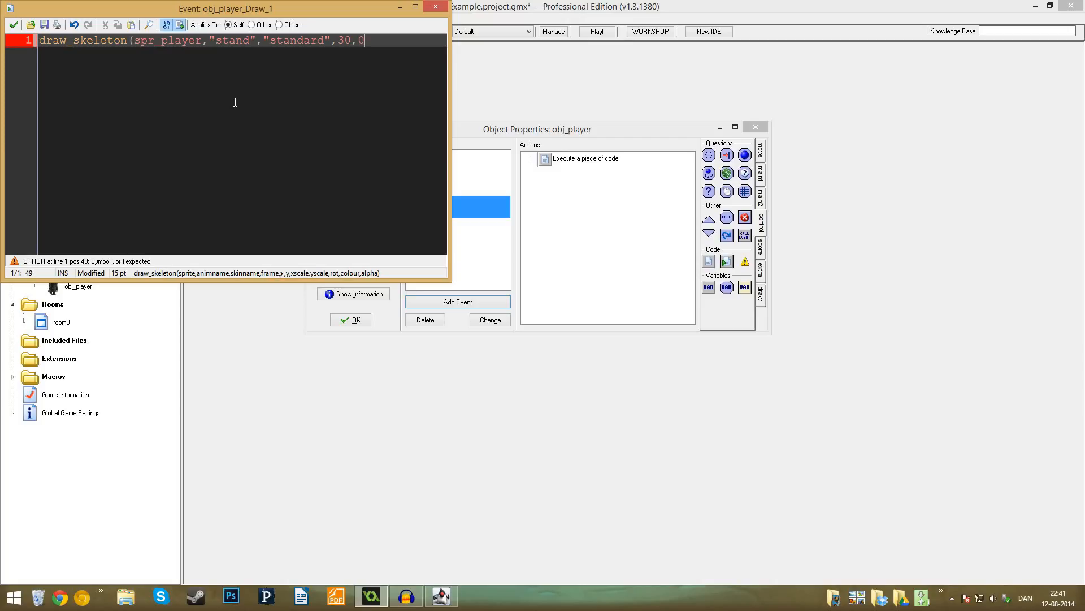
# - Continue the draw_skeleton arguments with the "standard" skin, frame 30 and the position x,y
pyautogui.press('BackSpace')
pyautogui.write('x,y')
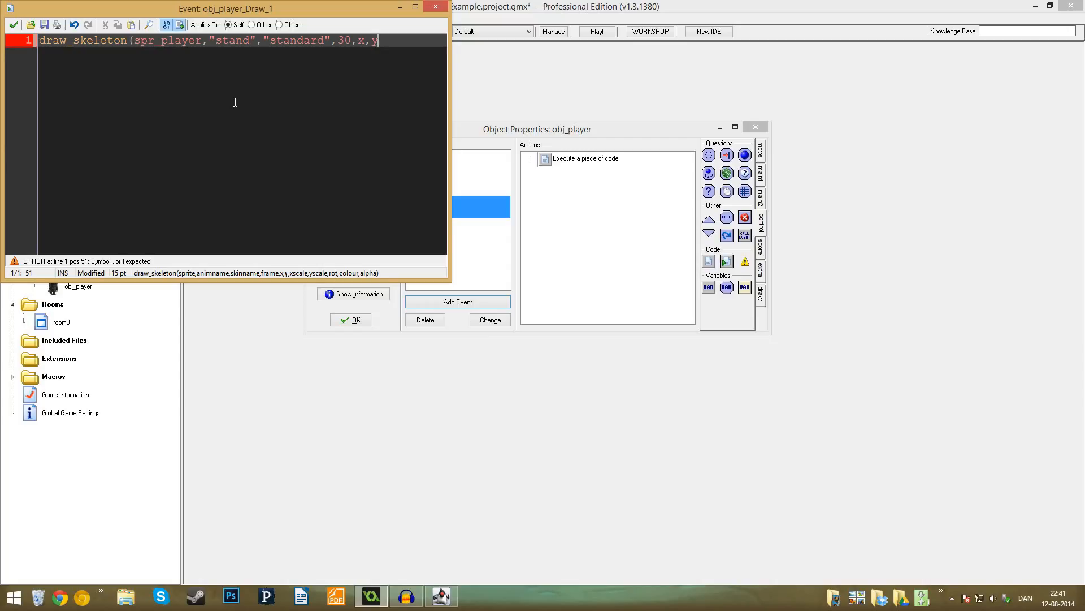
pyautogui.write(',')
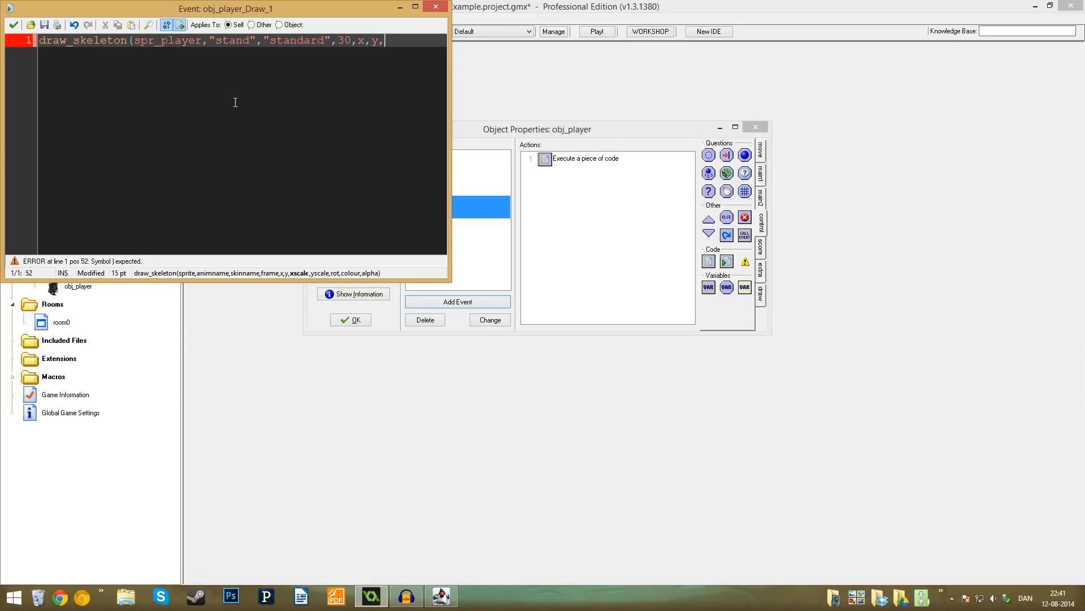
pyautogui.write('.5,.5')
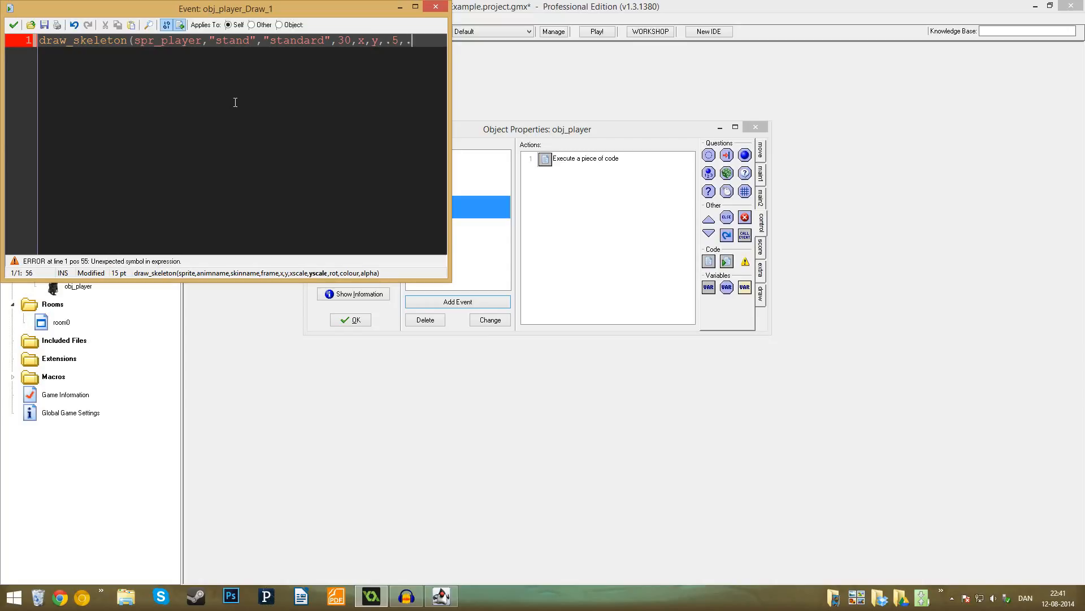
pyautogui.write(',-90')
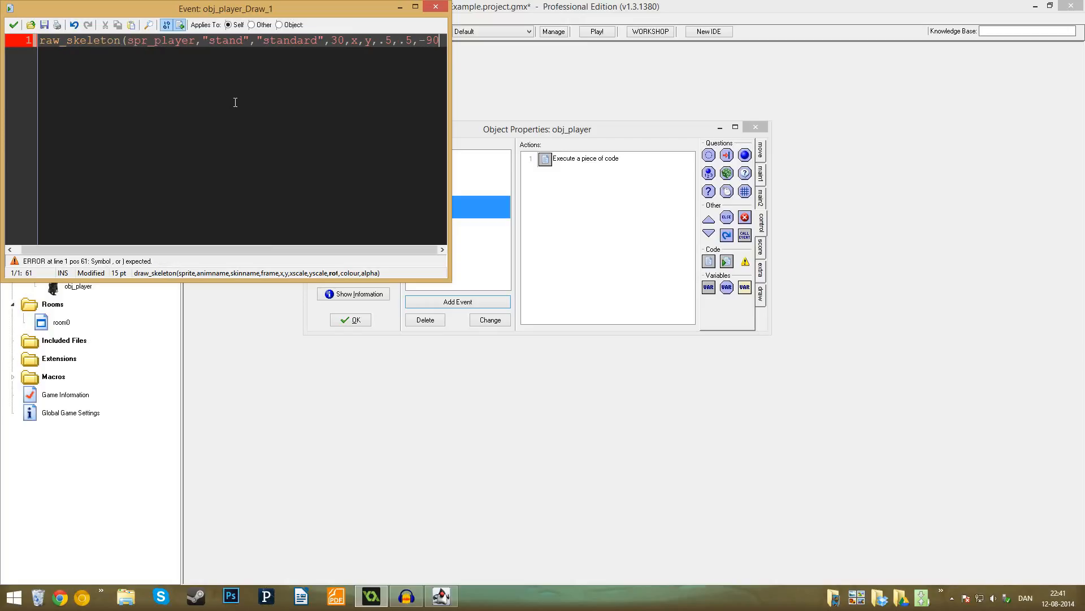
pyautogui.write(',')
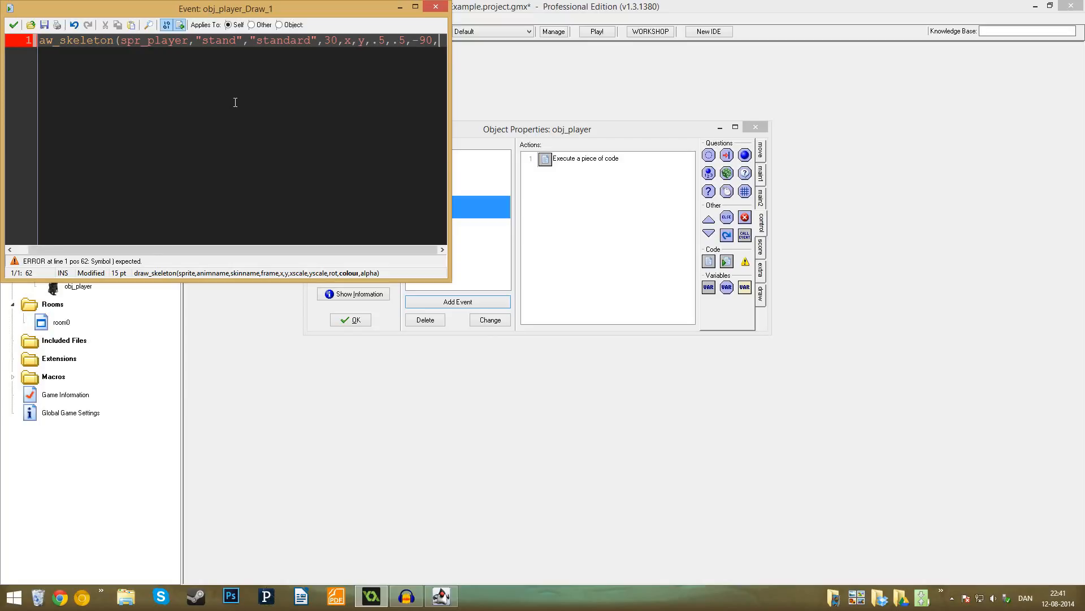
pyautogui.write('c_red,')
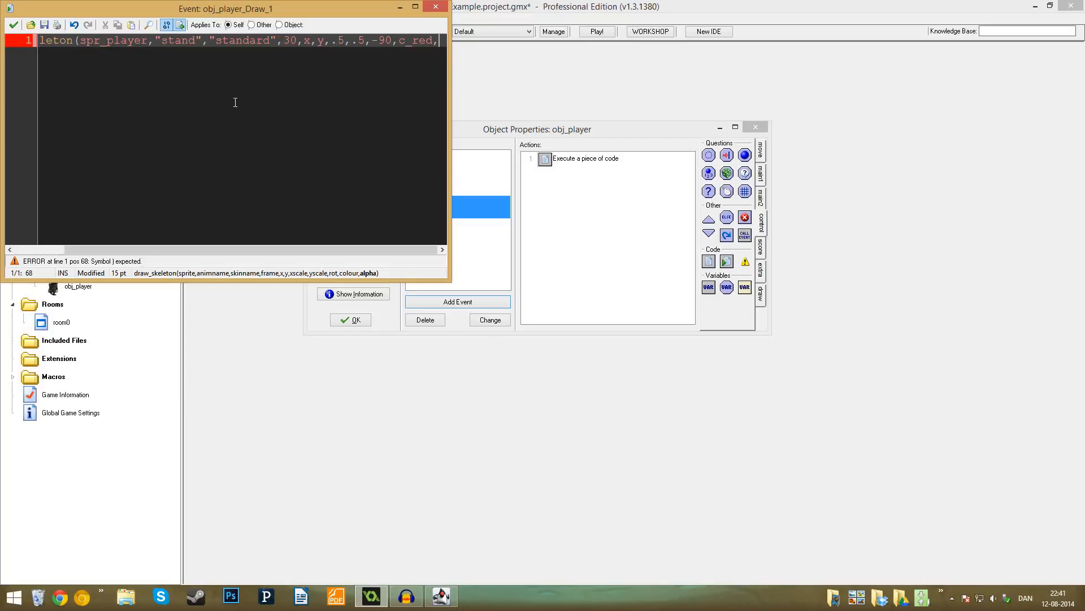
pyautogui.write('.5')
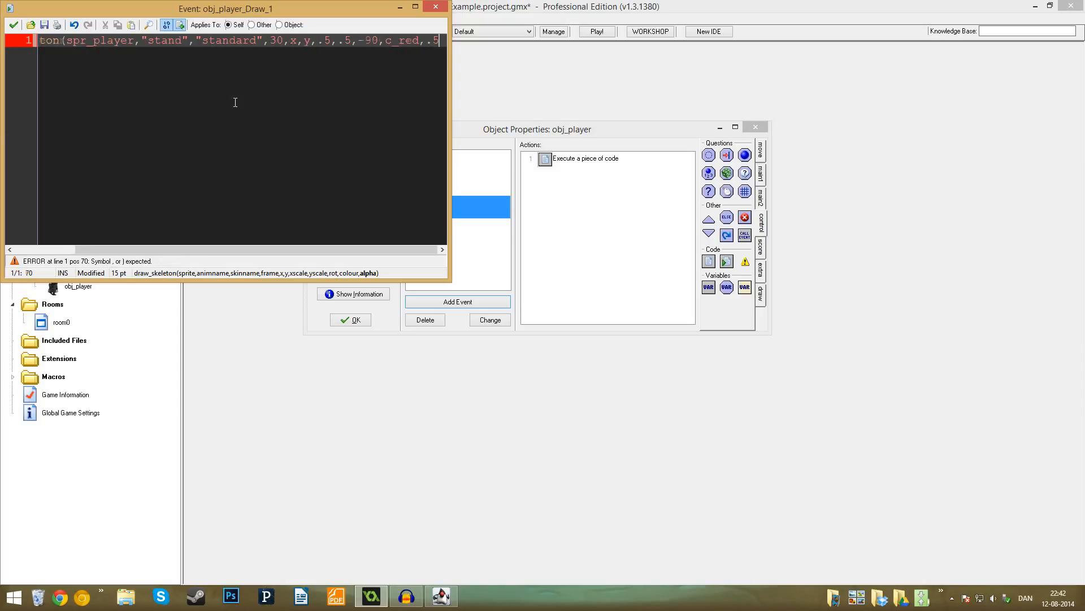
pyautogui.write(');')
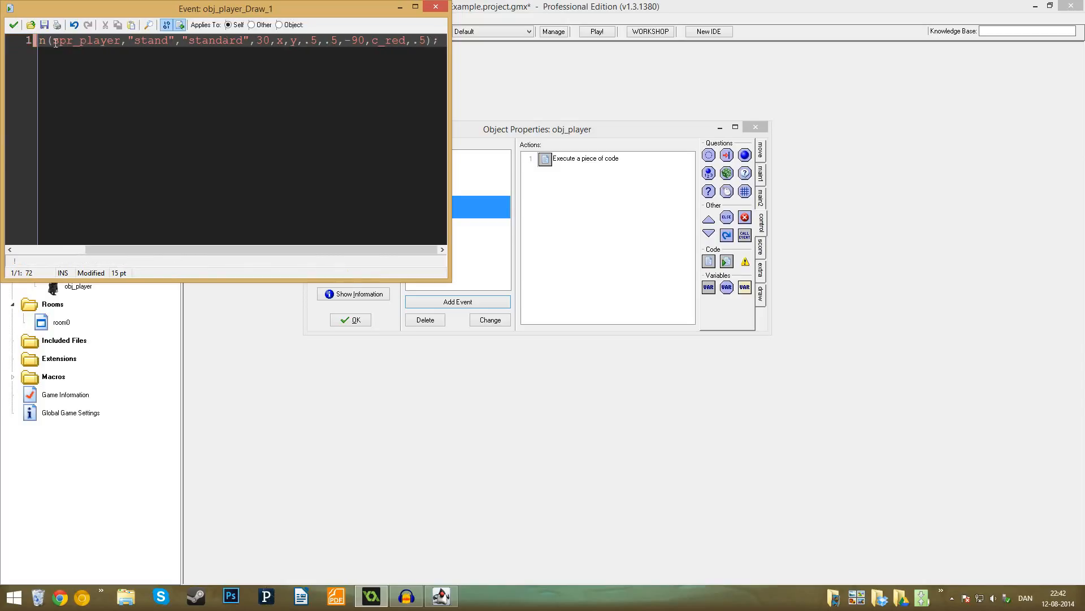
# - Complete the draw_skeleton call with scales .5 and .5, rotation -90, colour c_red and alpha .5, and save the Draw code
pyautogui.click(15, 26)
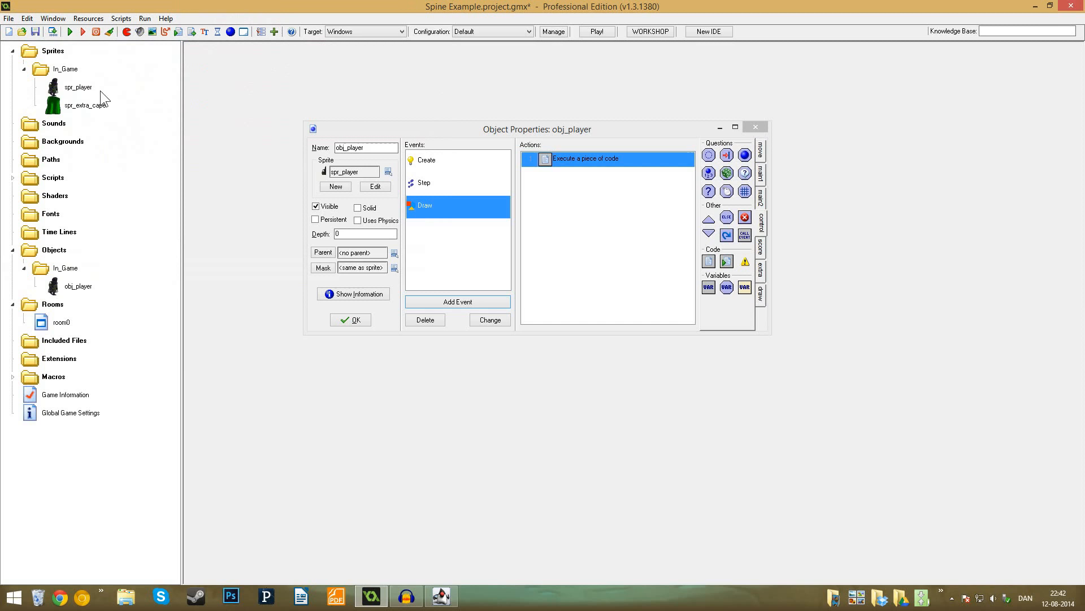
# - Run the game to check how draw_skeleton renders the ninja, and review the Draw code
pyautogui.click(65, 34)
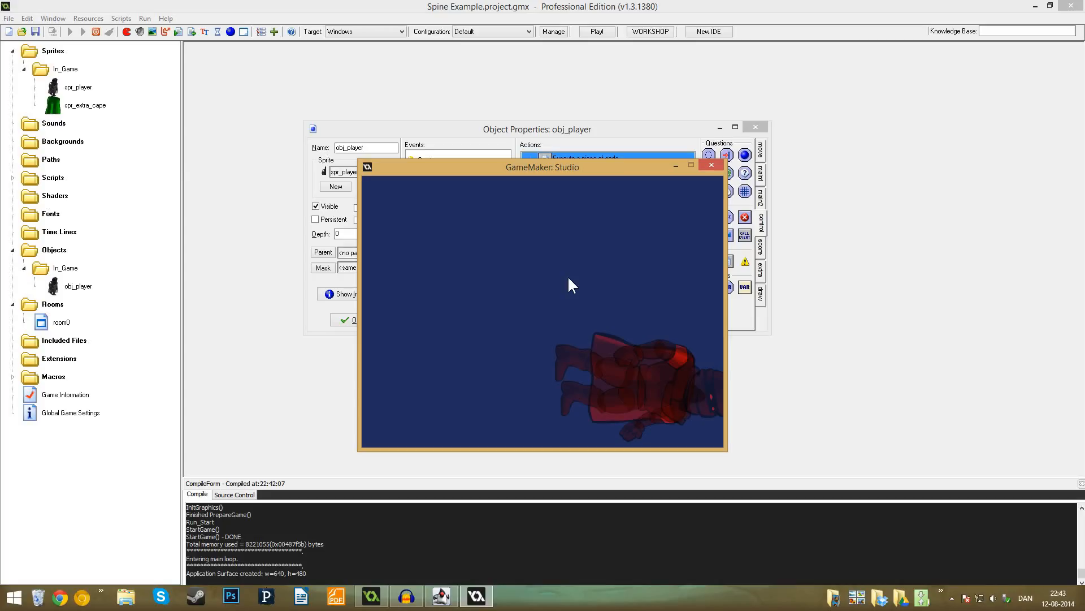
pyautogui.click(705, 169)
pyautogui.doubleClick(585, 164)
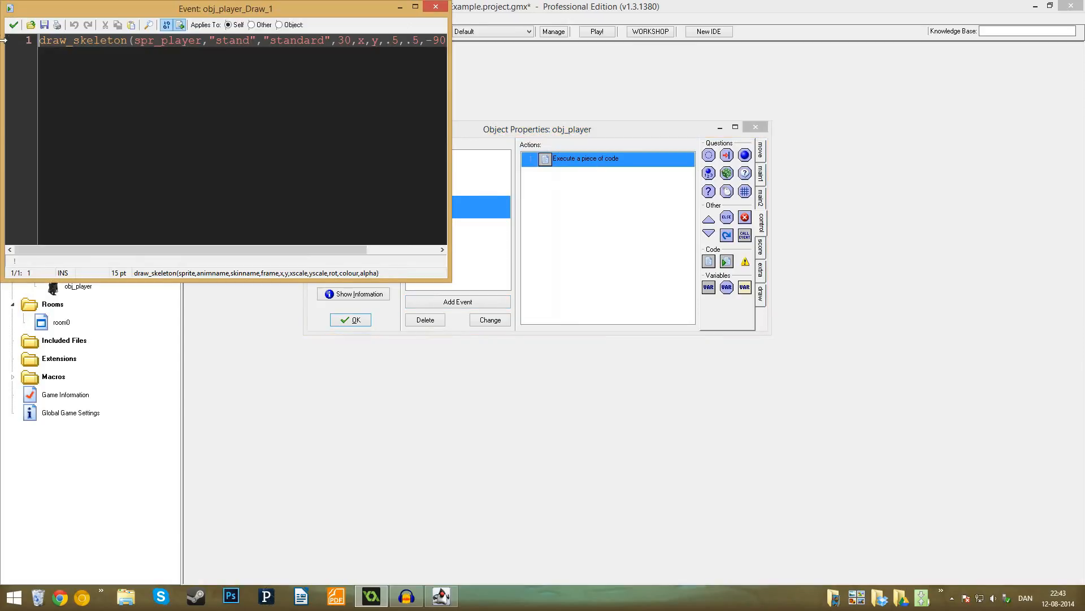
pyautogui.click(13, 24)
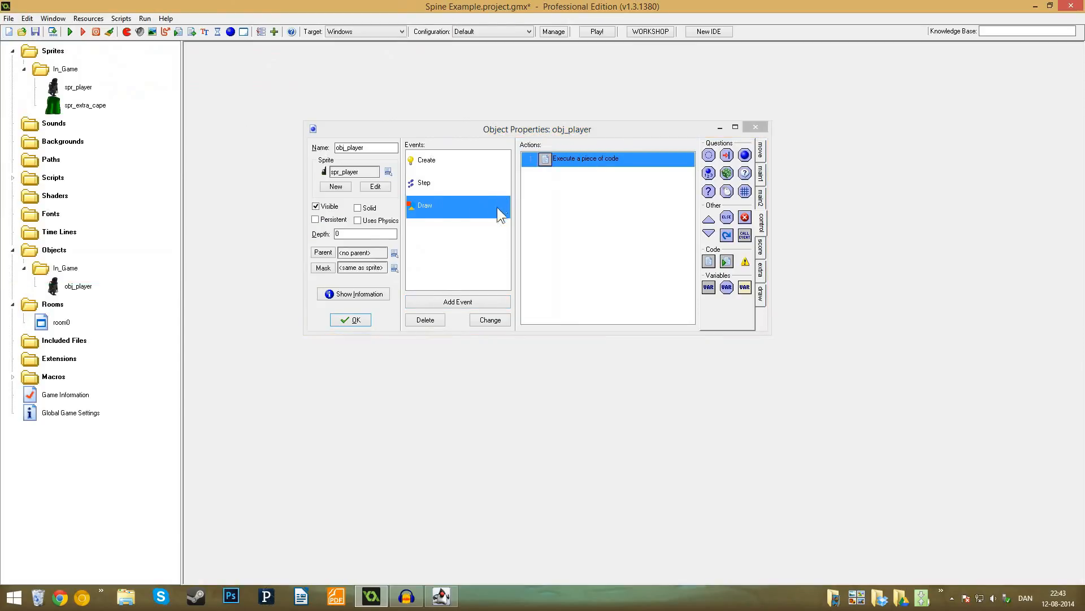
# - Delete the code action from the Draw event and confirm the obj_player properties
pyautogui.click(543, 162)
pyautogui.press('Delete')
pyautogui.click(356, 320)
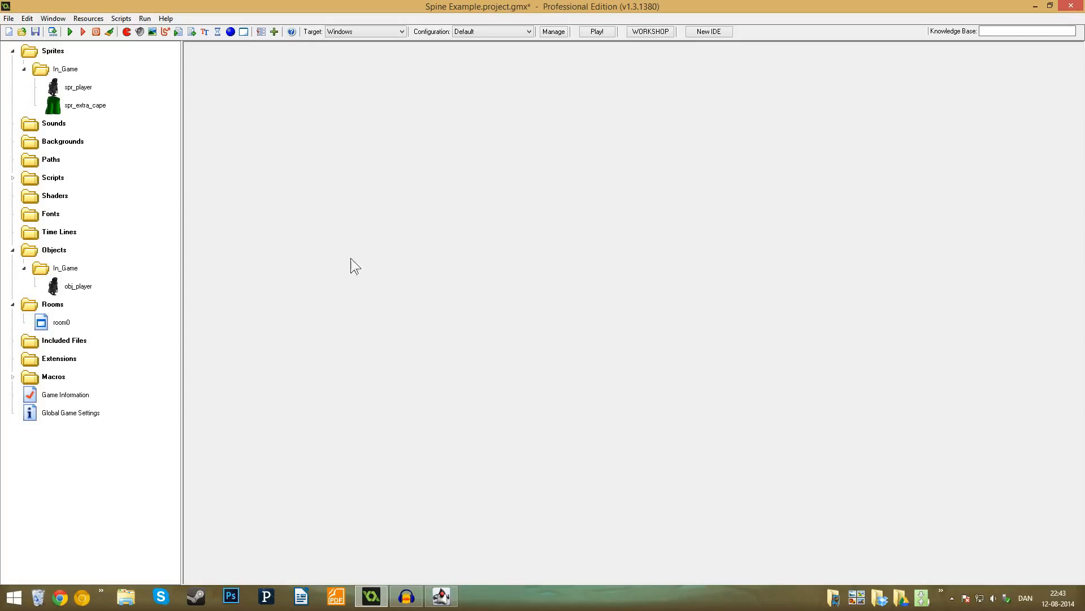
# - Open the lag script from the Scripts folder to examine its code
pyautogui.doubleClick(52, 177)
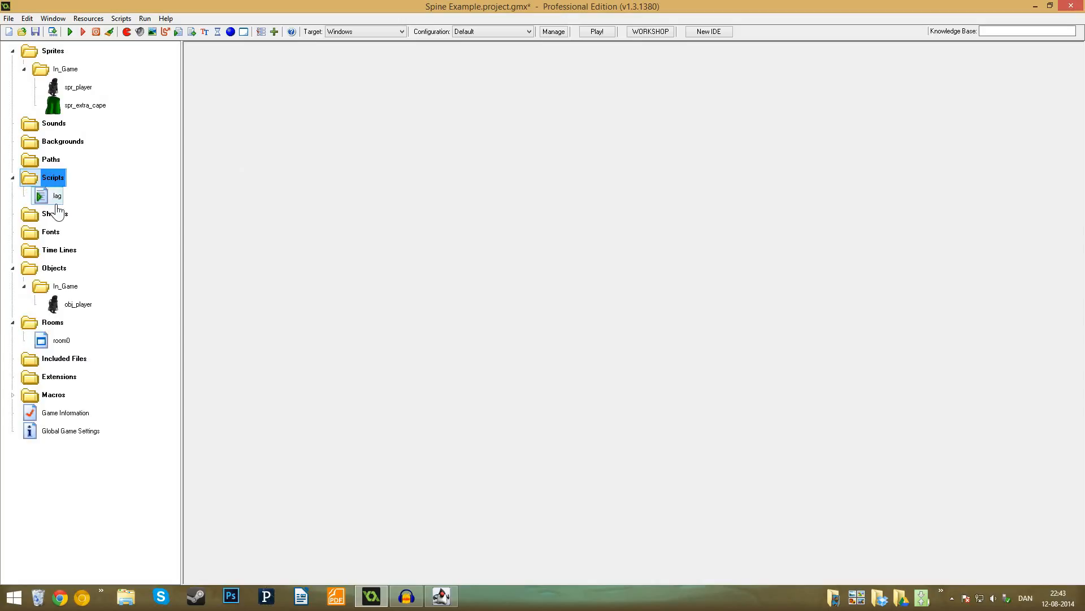
pyautogui.doubleClick(56, 199)
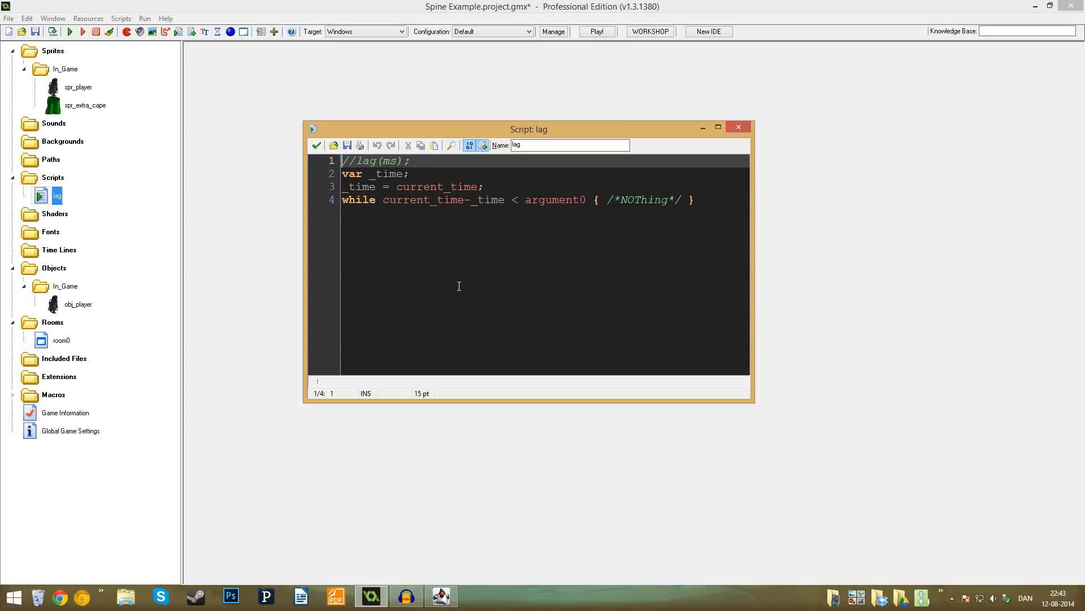
# - Examine the lag script's usage comment, the _time variable set from current_time, and how argument0 supplies the milliseconds
pyautogui.moveTo(695, 200); pyautogui.dragTo(343, 161)
pyautogui.click(513, 238)
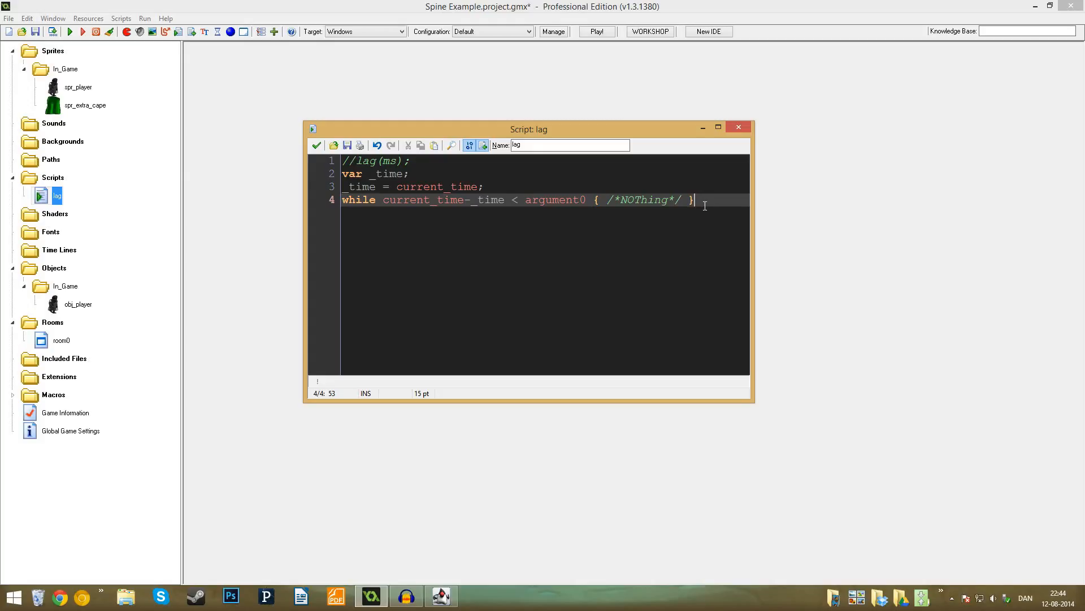
pyautogui.moveTo(378, 163); pyautogui.dragTo(357, 161)
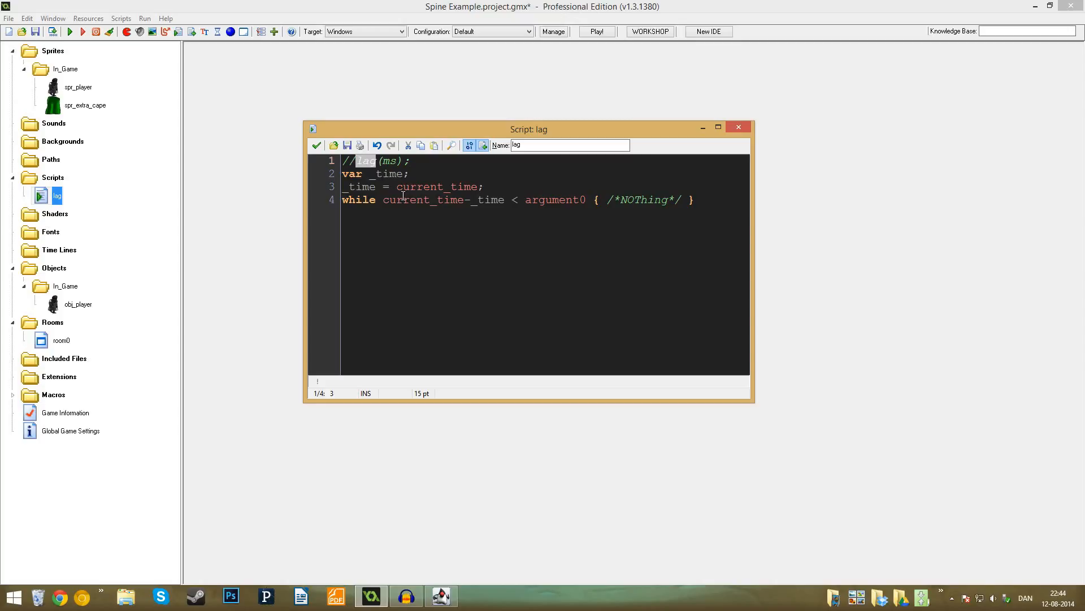
pyautogui.click(460, 173)
pyautogui.click(714, 205)
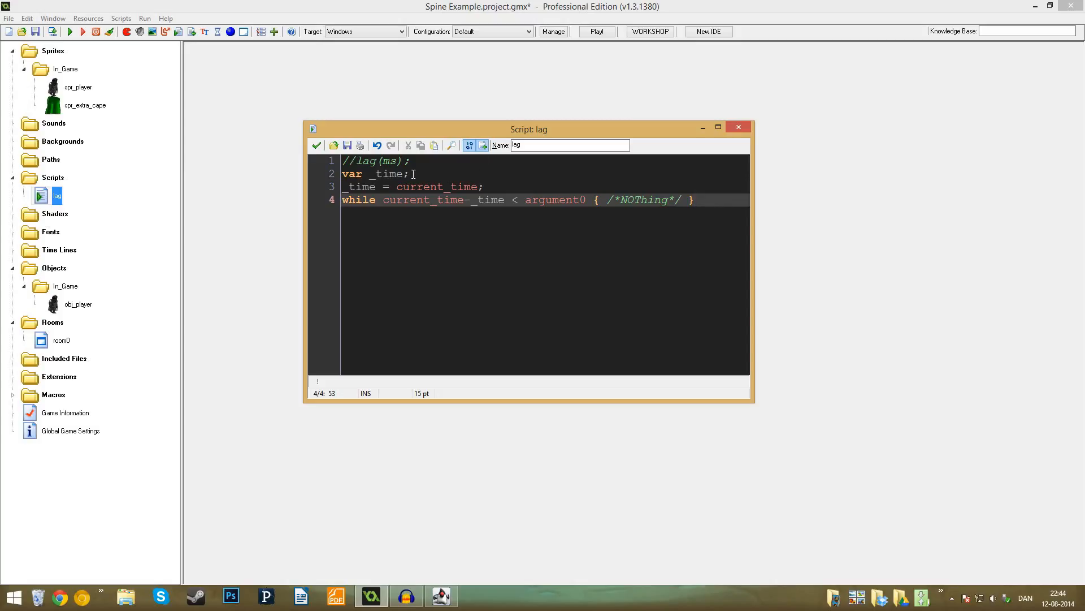
pyautogui.click(394, 175)
pyautogui.click(432, 188)
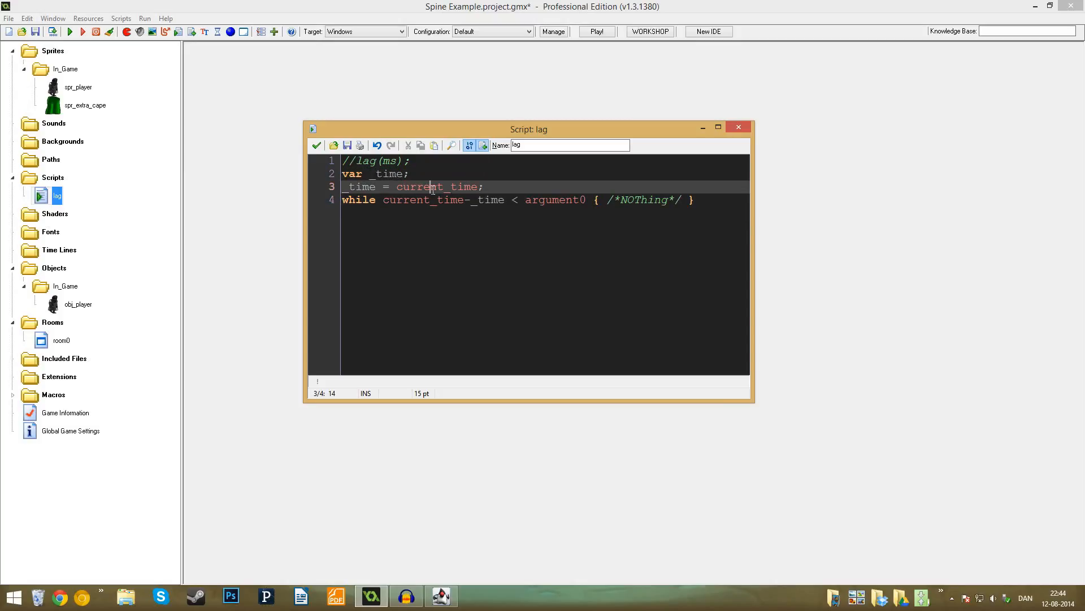
pyautogui.moveTo(527, 200); pyautogui.dragTo(560, 199)
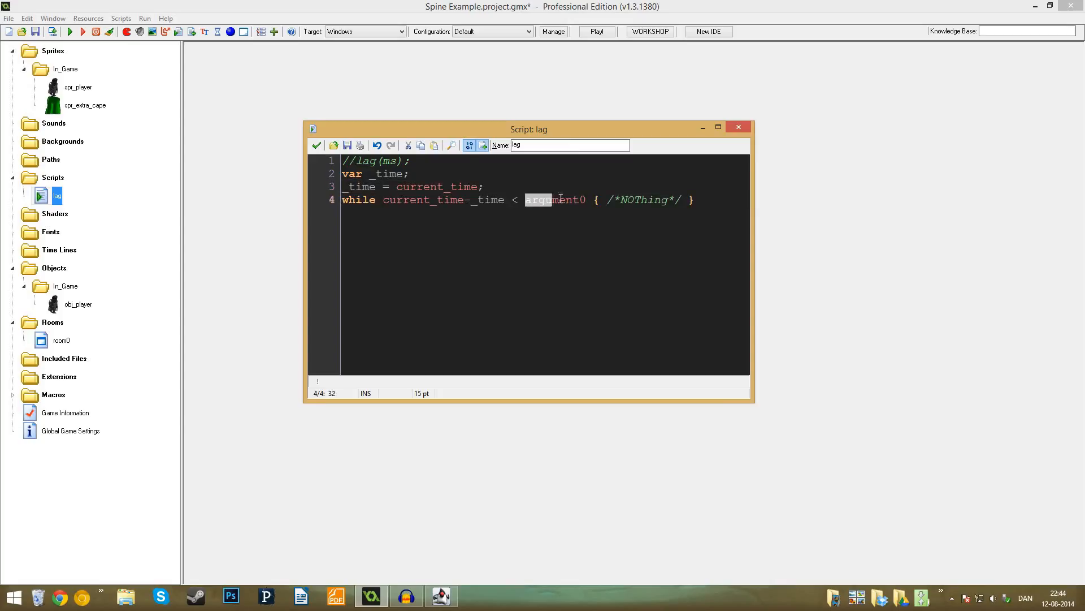
pyautogui.click(394, 161)
pyautogui.click(573, 199)
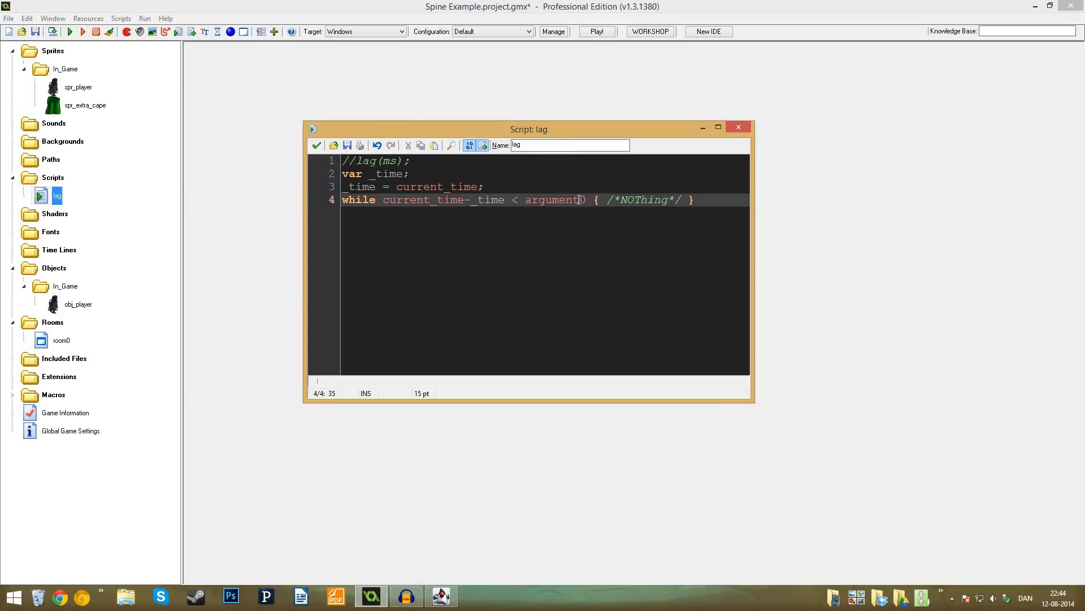
# - Review the lag script's while loop and its timing lines, and close the script with its code accepted
pyautogui.moveTo(343, 200); pyautogui.dragTo(701, 209)
pyautogui.click(699, 202)
pyautogui.click(375, 162)
pyautogui.click(403, 187)
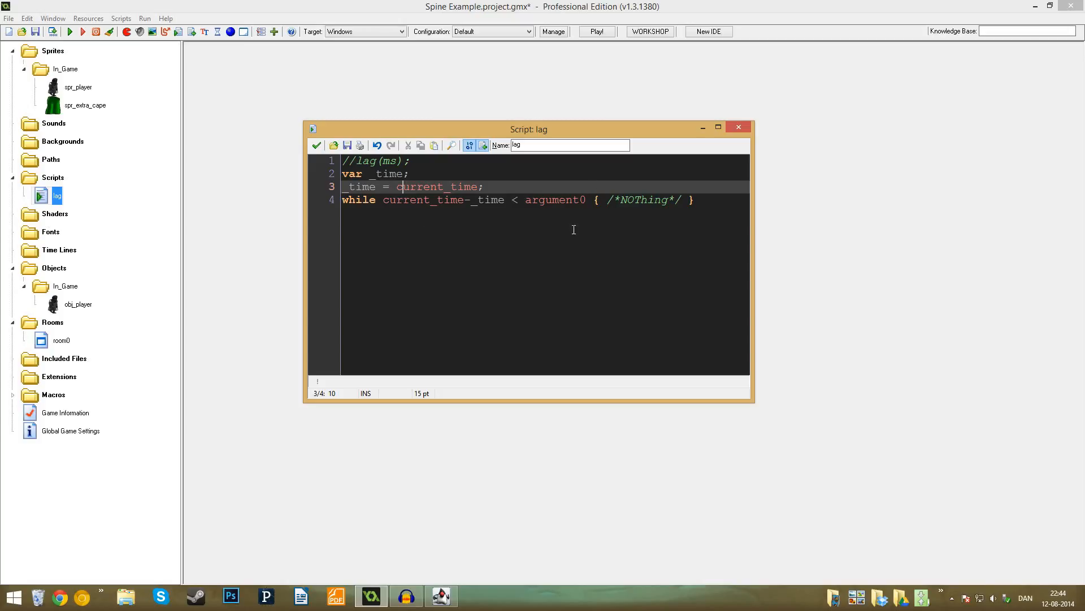
pyautogui.click(501, 235)
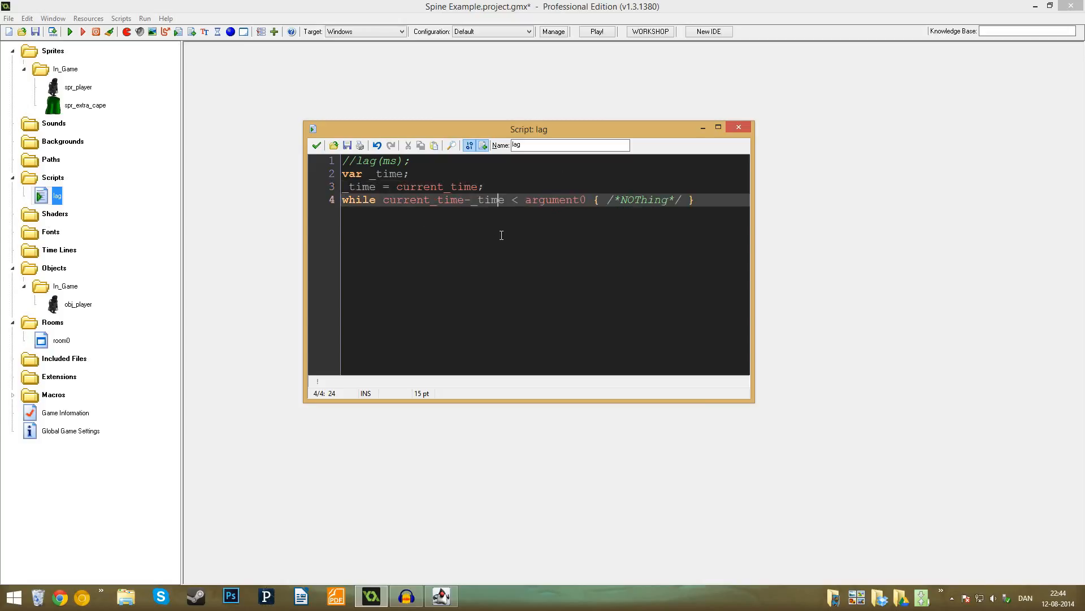
pyautogui.moveTo(729, 216); pyautogui.dragTo(303, 176)
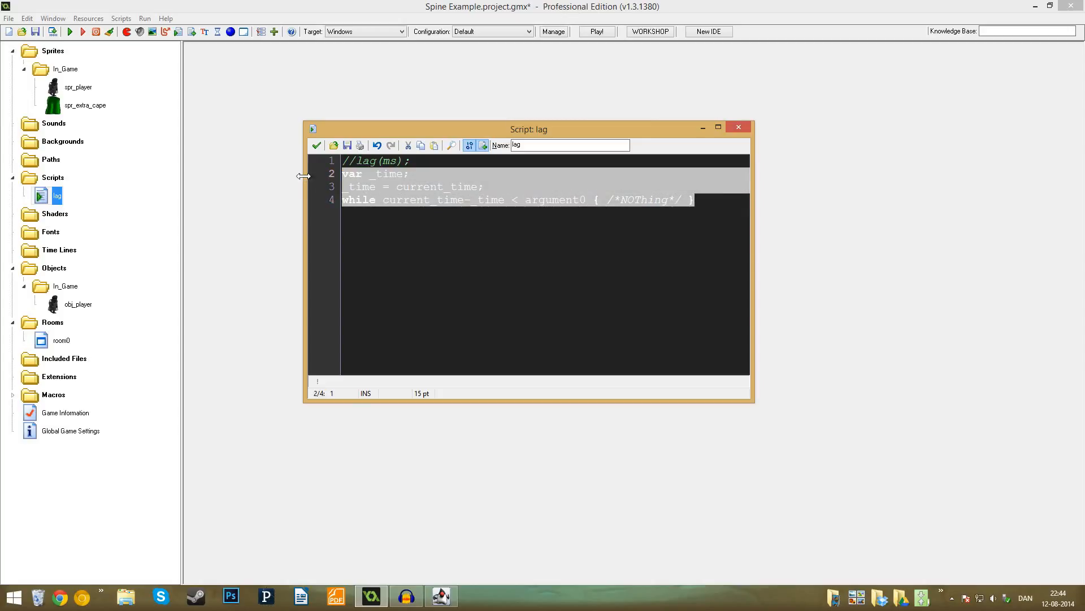
pyautogui.click(482, 256)
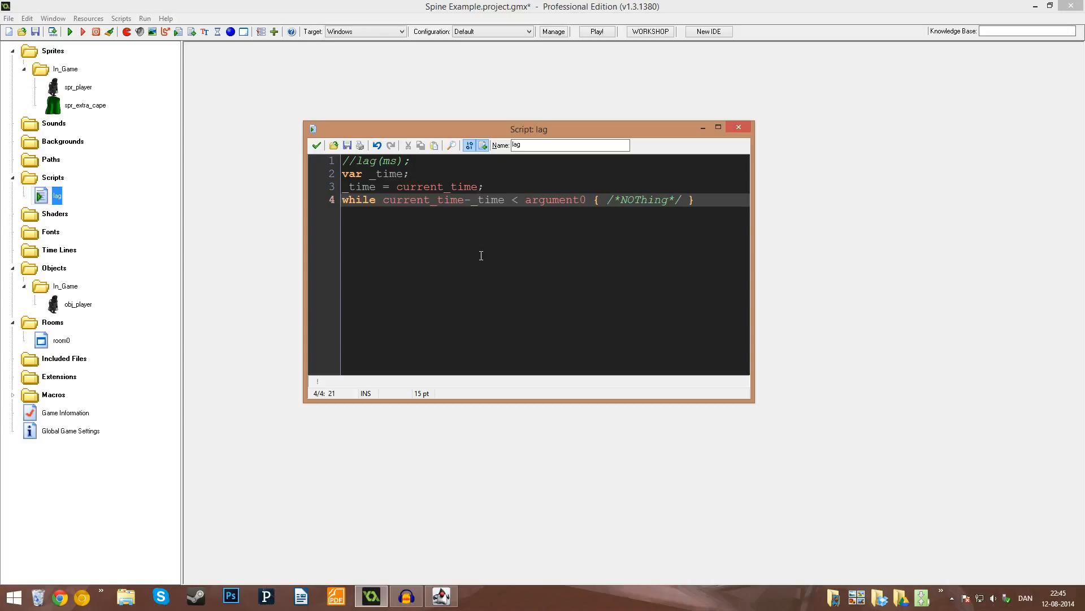
pyautogui.click(316, 146)
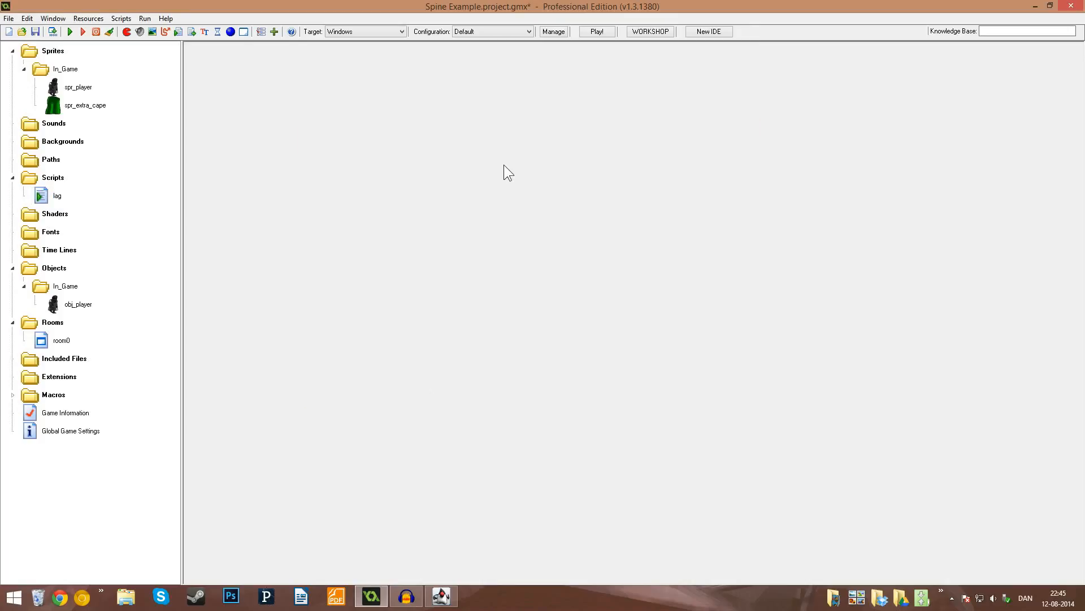